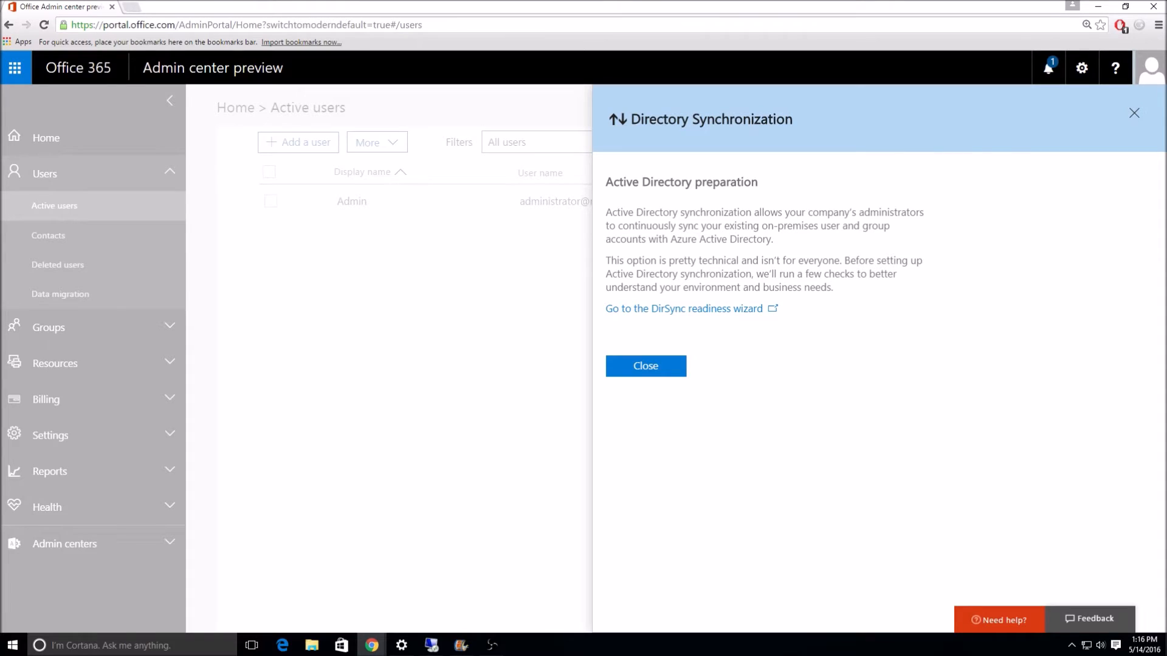
Close the Directory Synchronization preparation panel to reveal the Active users list
left_click(1133, 114)
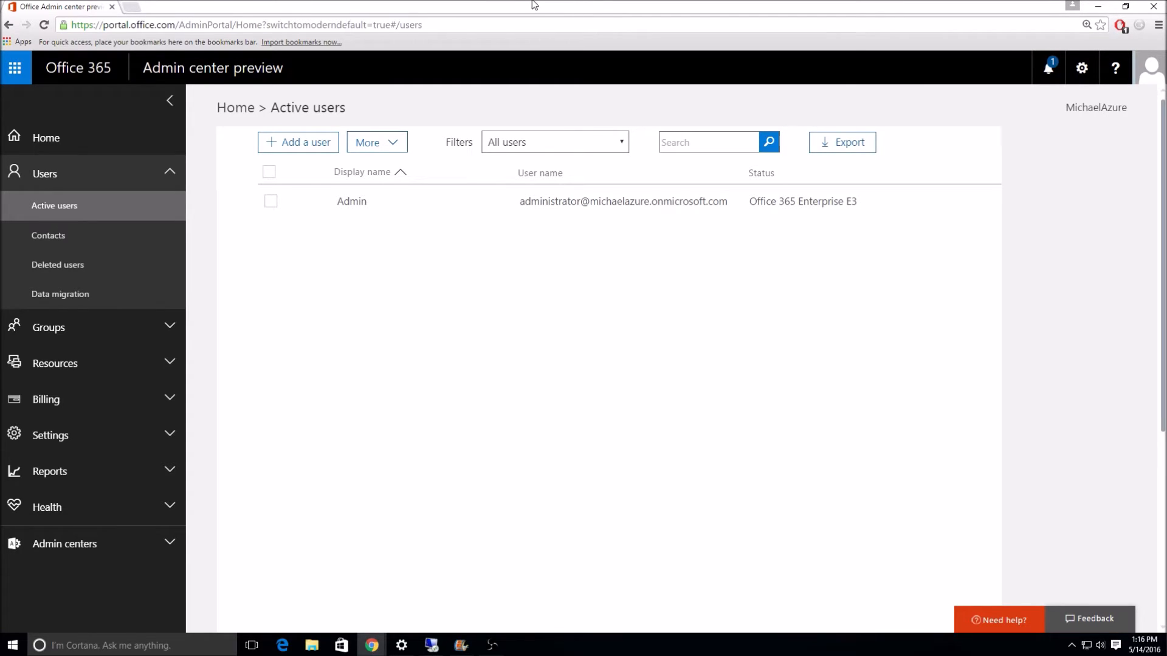
Restore the Office 365 browser to a smaller window, setting it aside for the remote desktop
left_click_drag(534, 5, 1096, 154)
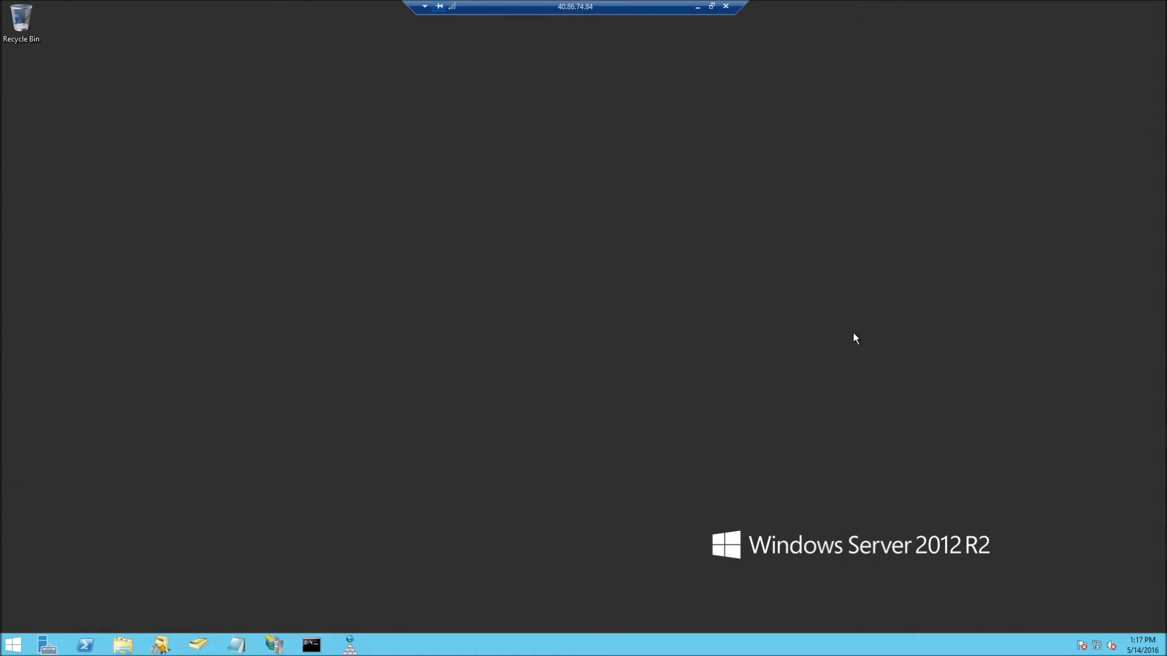
Launch Internet Explorer from the Run prompt and maximize it on the Azure AD Connect download page
key("super+r")
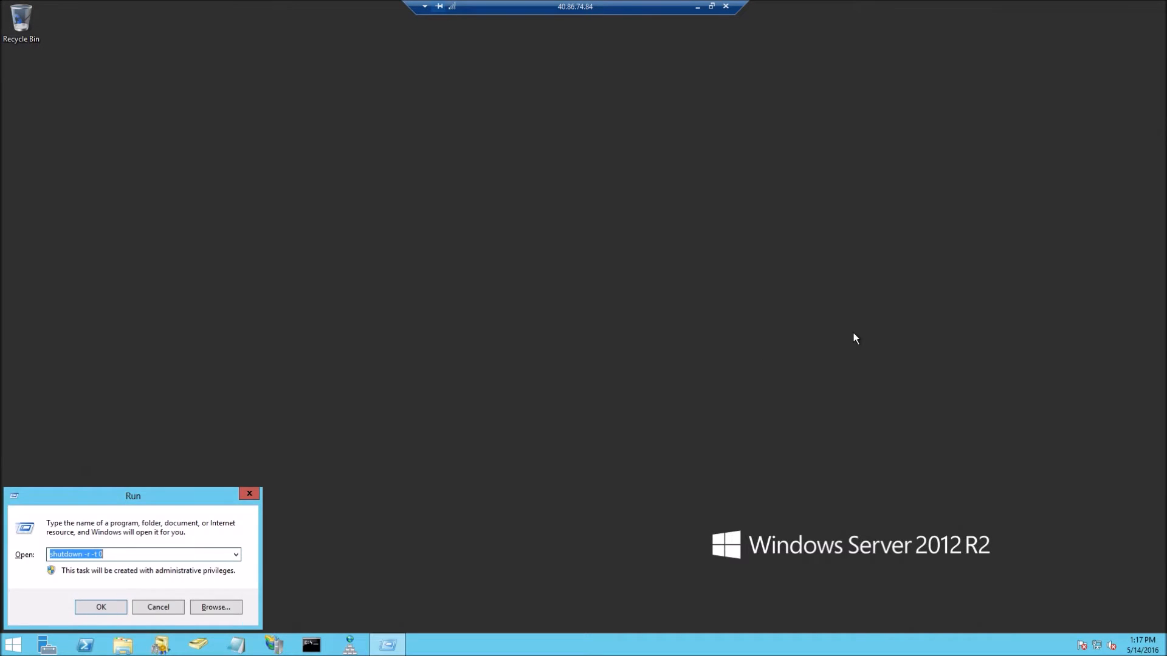
key("Return")
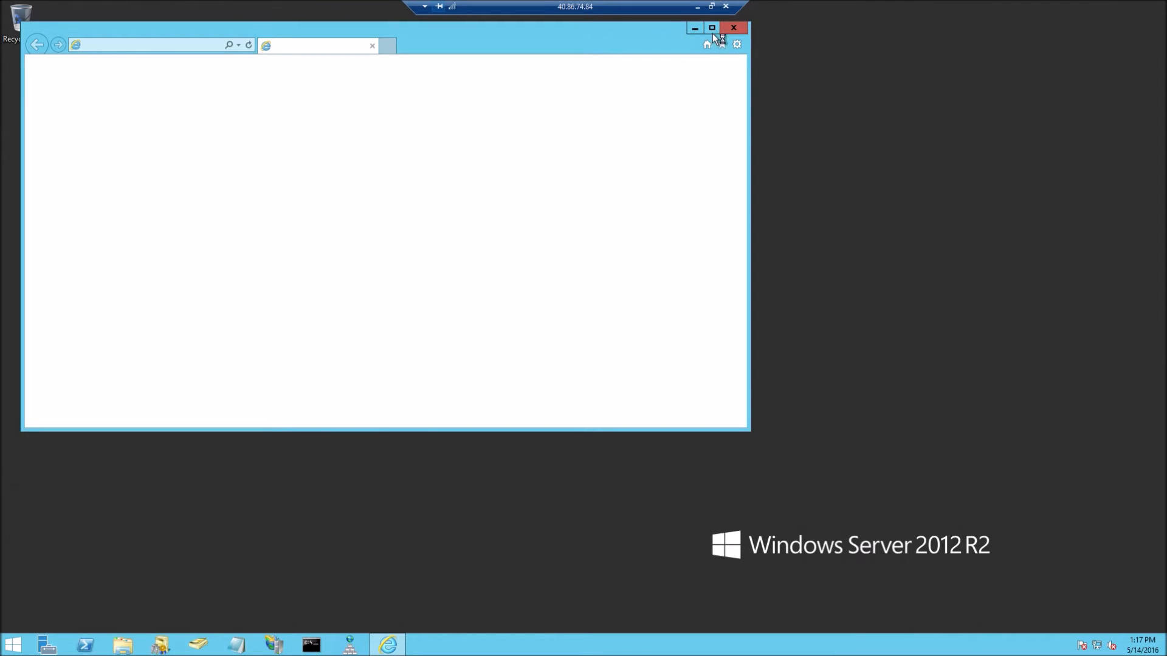
left_click(712, 29)
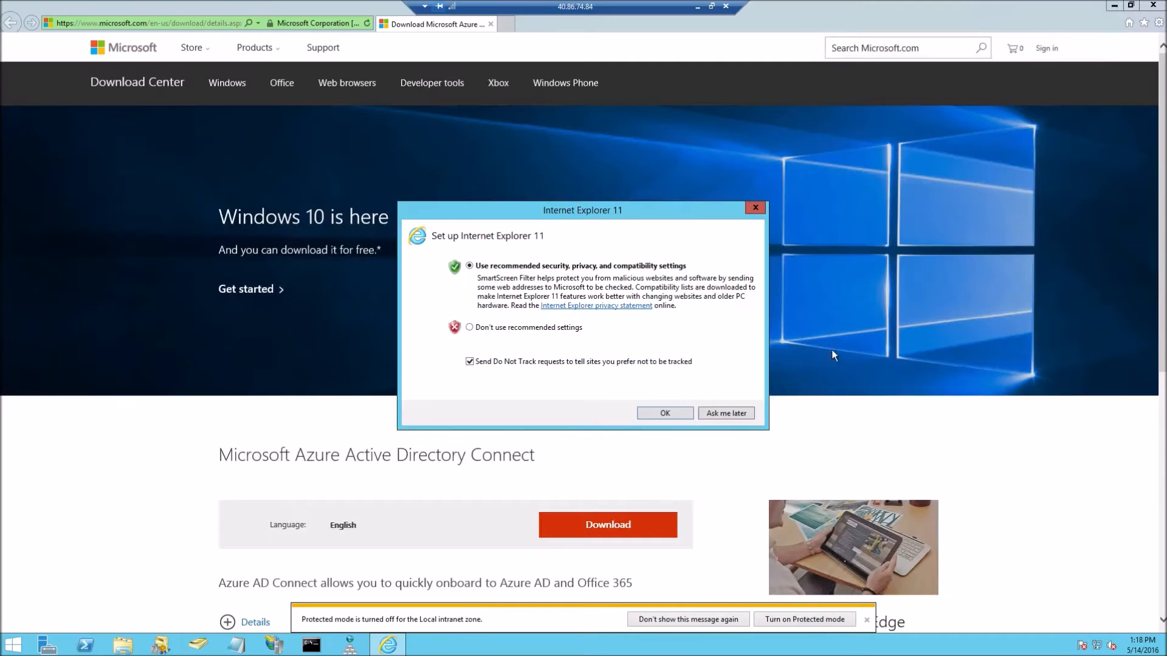
Accept the recommended IE settings, dismiss the protected mode notice, and expand System Requirements
left_click(659, 415)
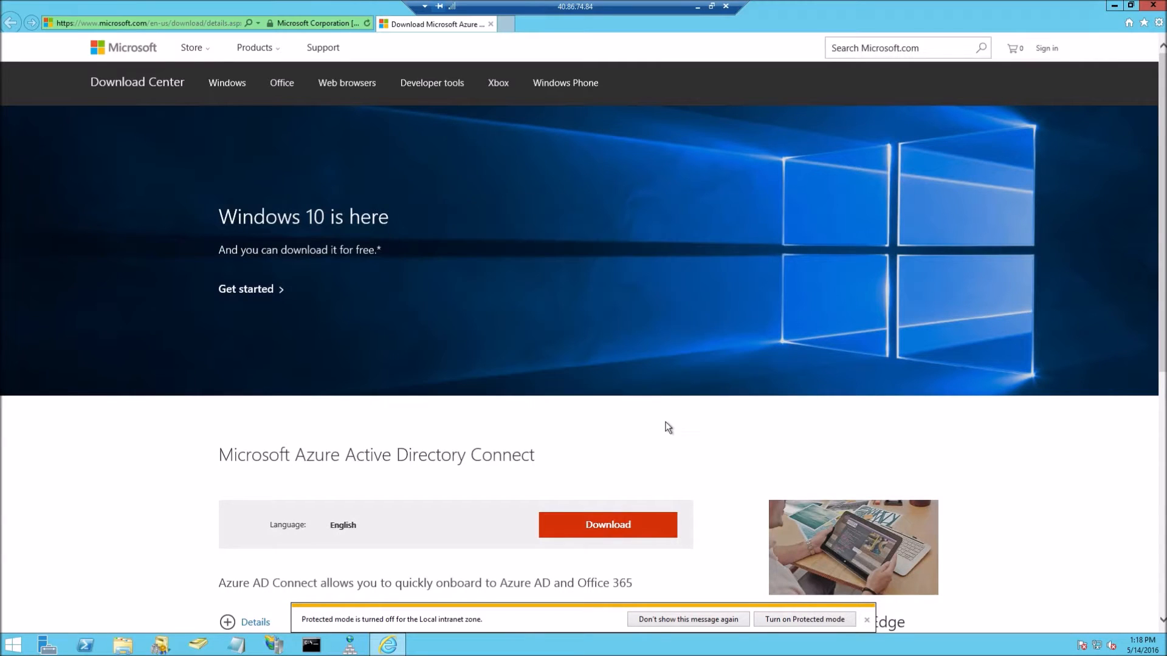
scroll(699, 458, "down", 2)
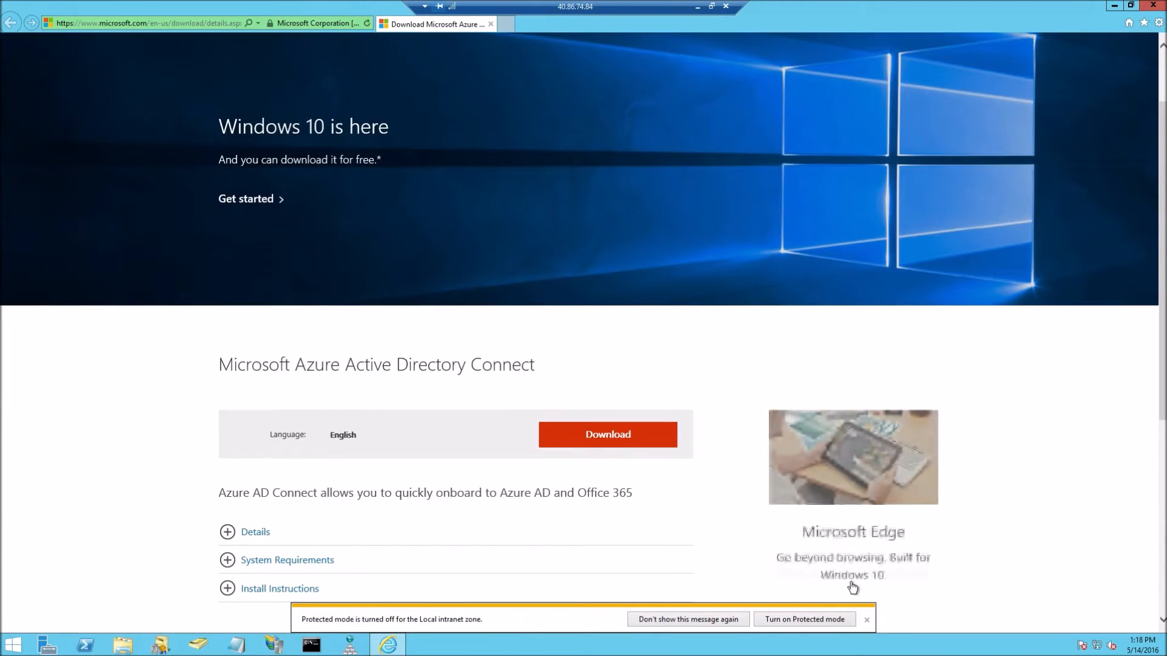
left_click(869, 622)
scroll(625, 575, "down", 5)
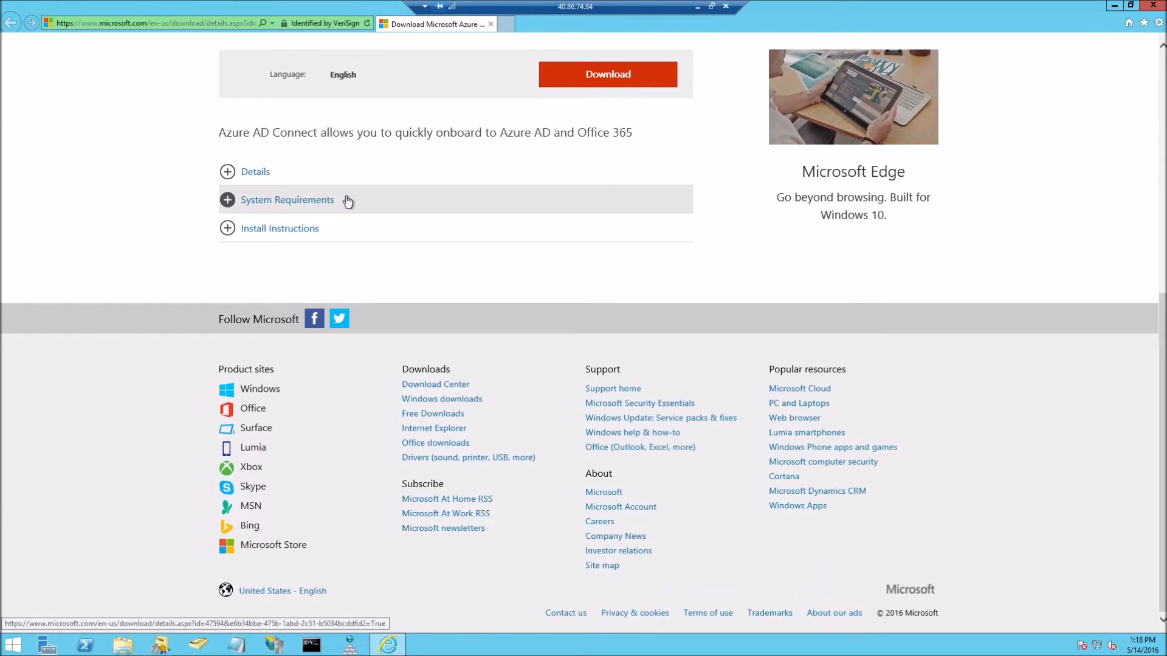
left_click(348, 201)
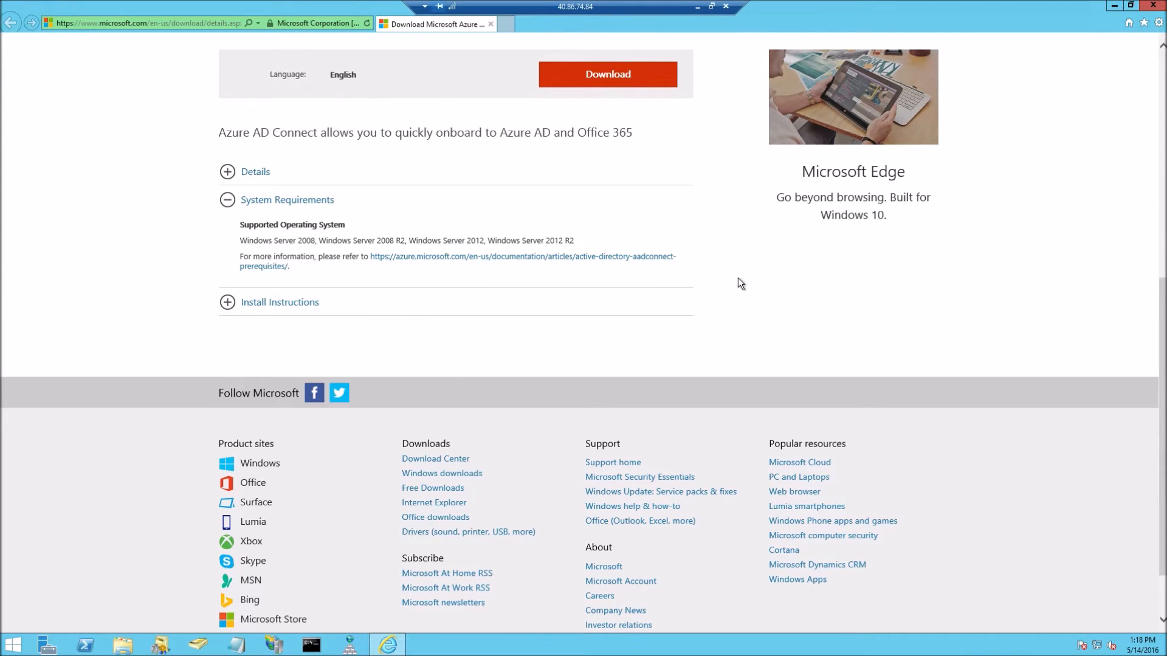
Download AzureADConnect.msi and run it from the download prompt
scroll(738, 278, "up", 3)
scroll(738, 278, "up", 2)
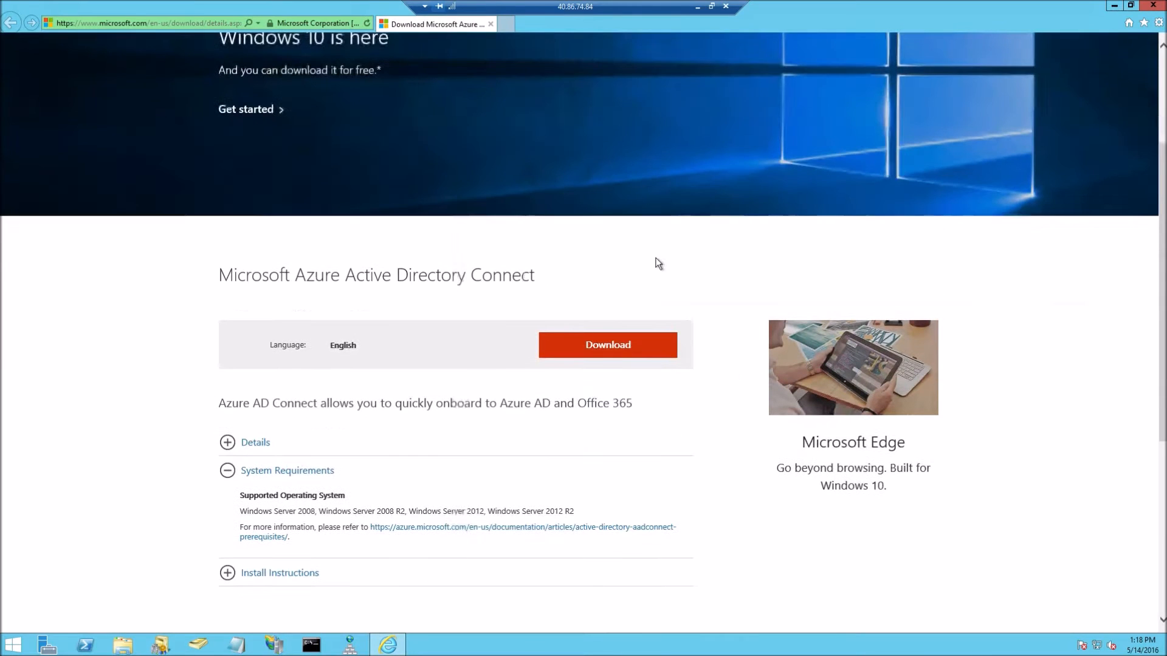
left_click(630, 356)
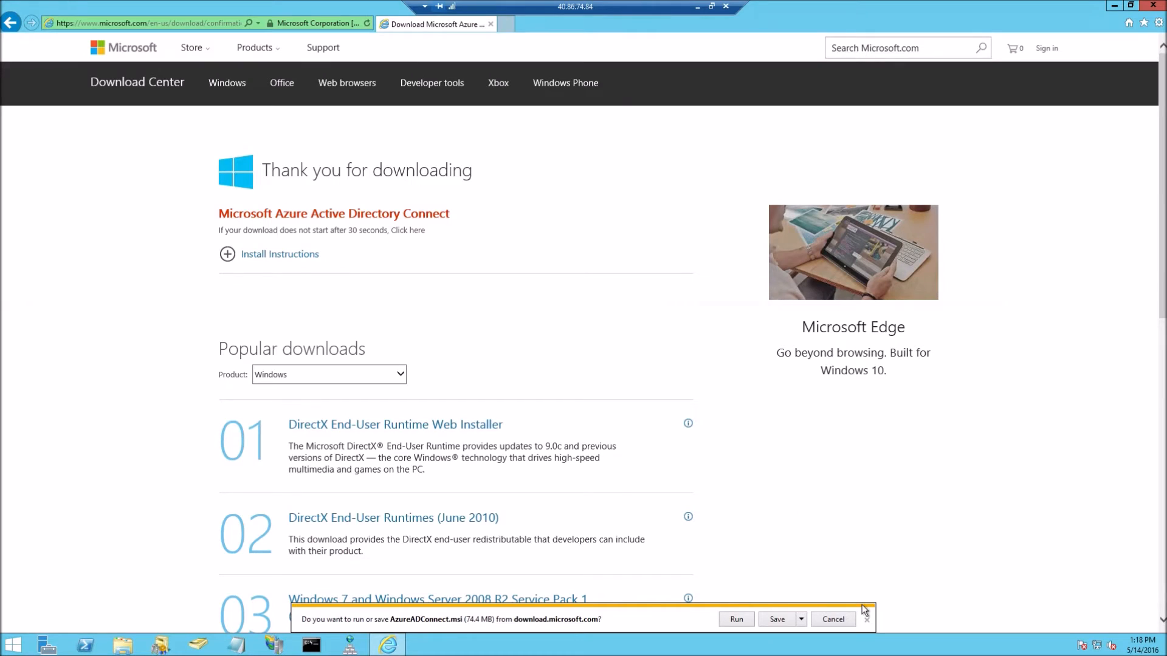
left_click(737, 619)
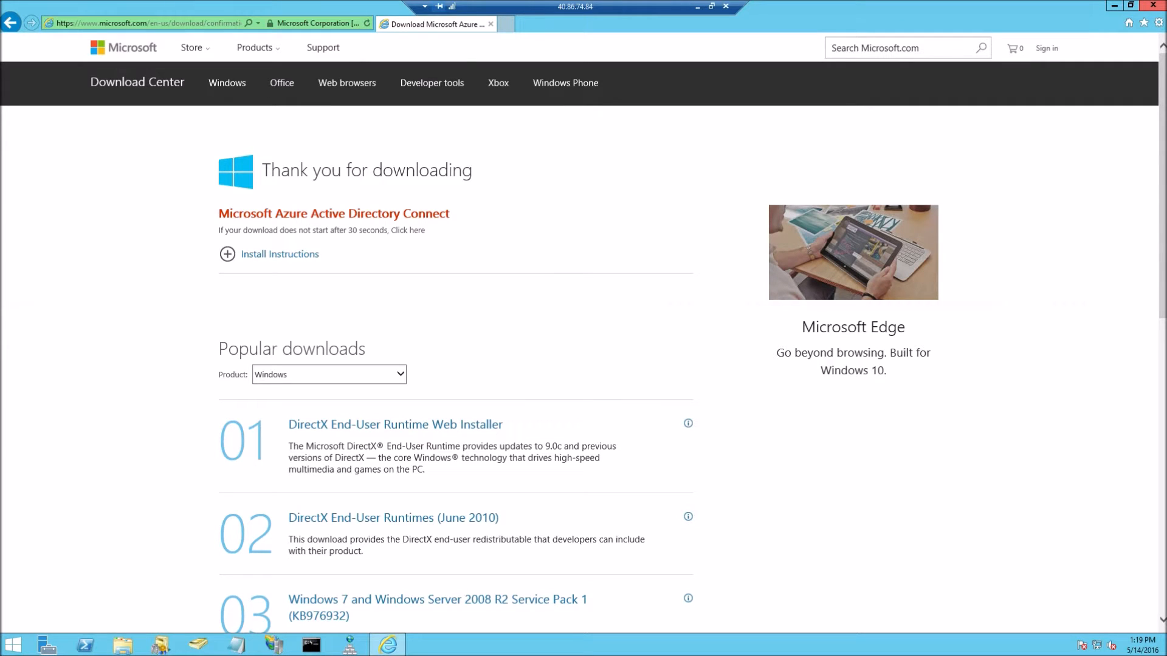
Close Internet Explorer while the Azure AD Connect installer starts up
left_click(1153, 4)
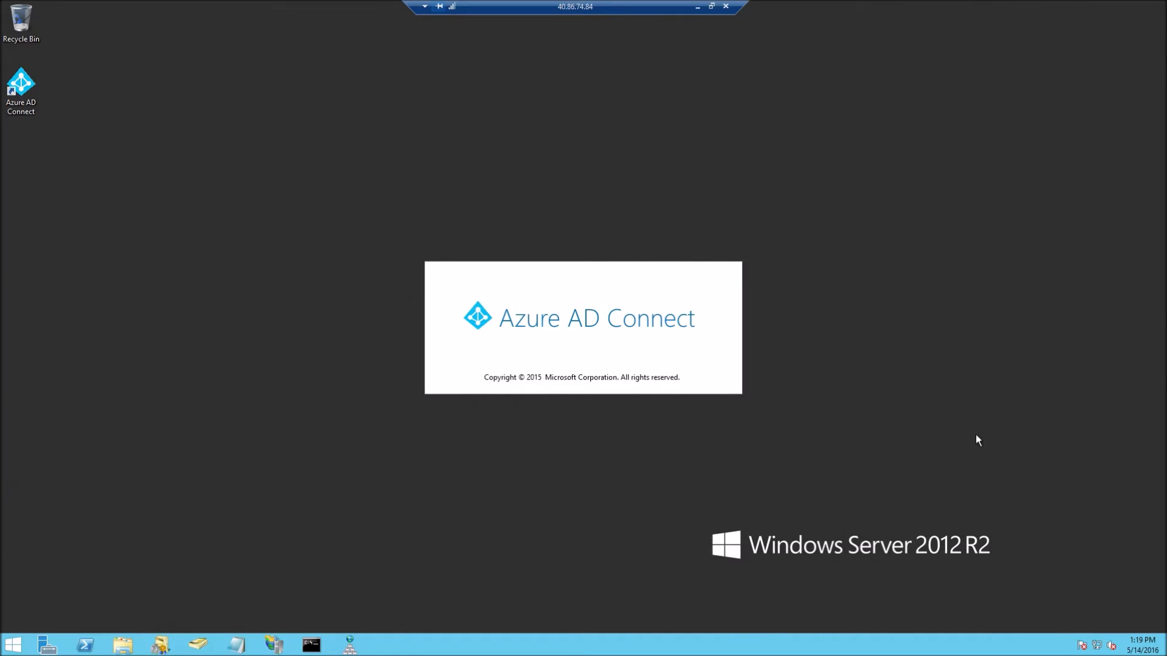
Agree to the Azure AD Connect license terms, continue, and pick Customize over Express Settings
left_click_drag(255, 26, 540, 80)
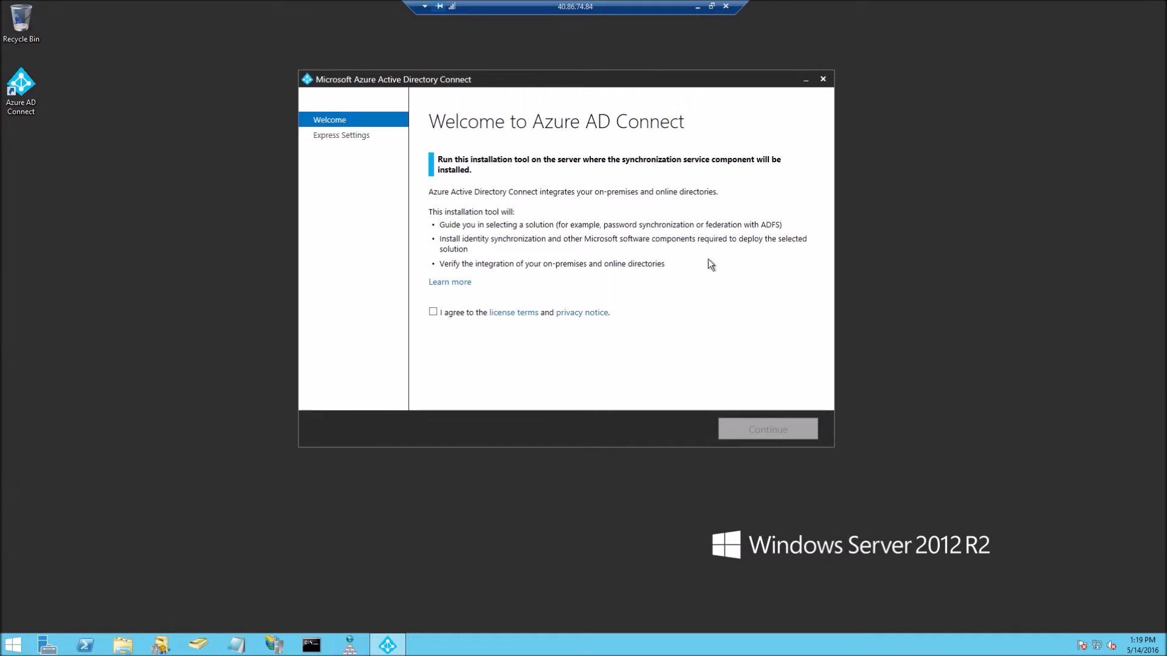
left_click(433, 313)
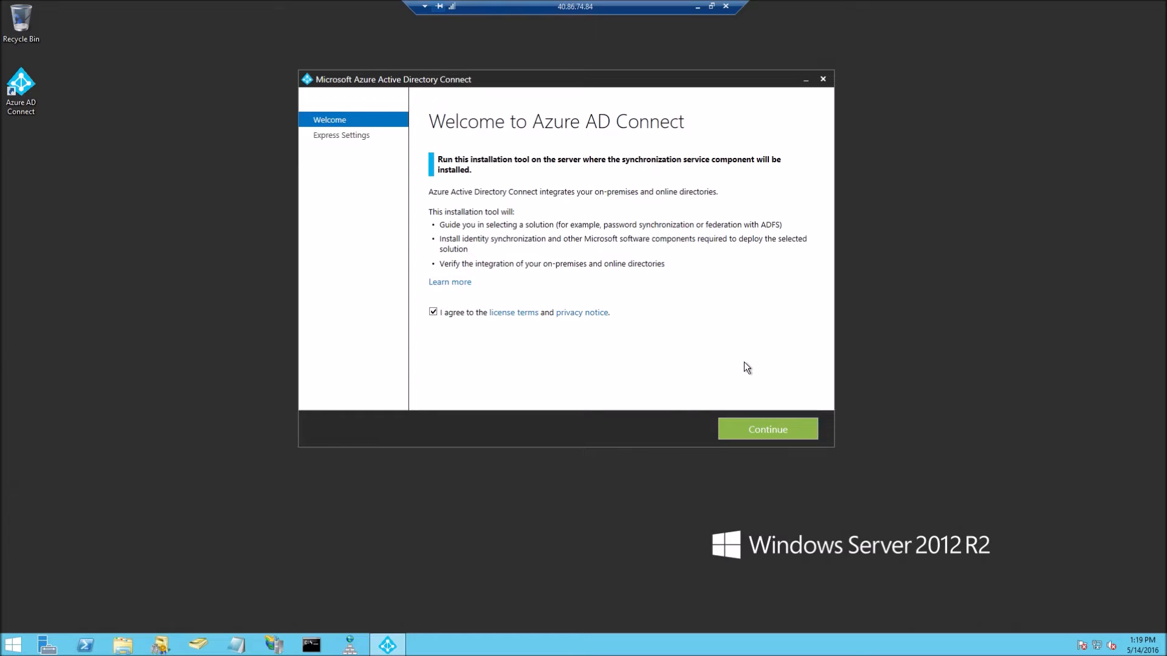
left_click(759, 434)
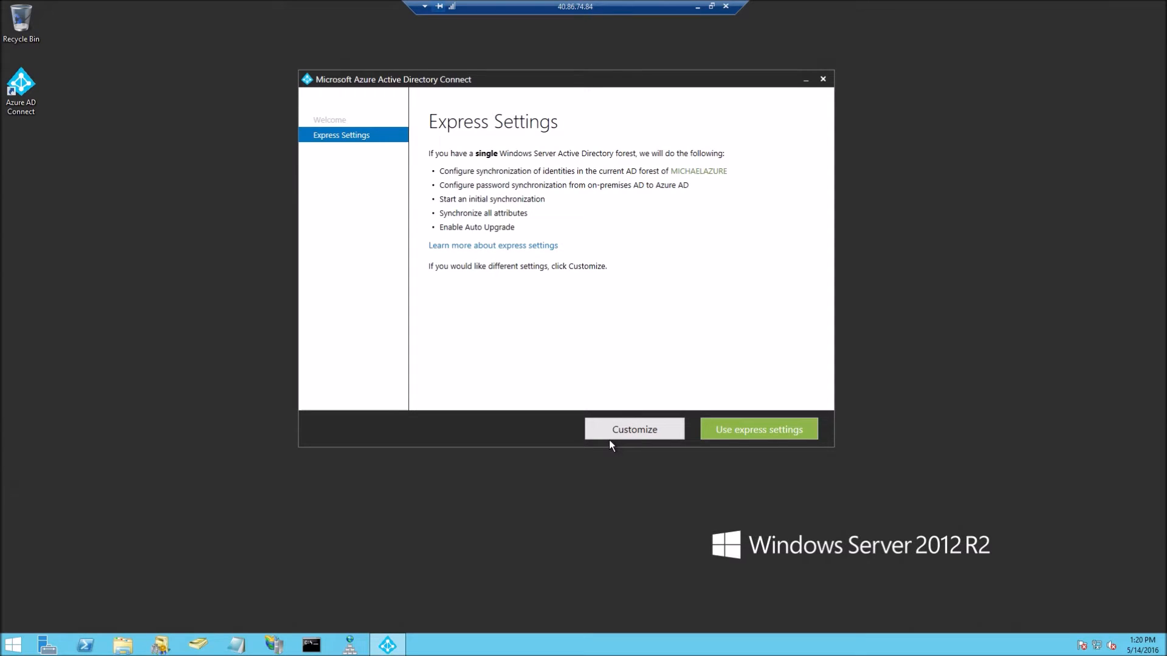
left_click(626, 429)
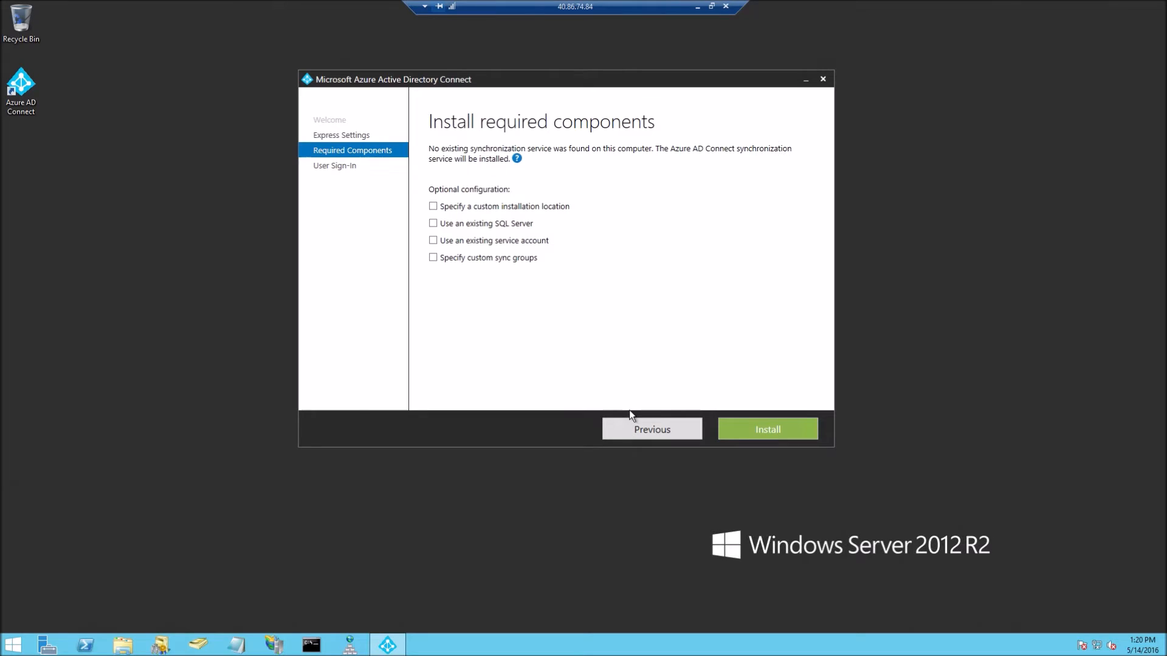
Leave existing SQL Server and custom sync groups off, enabling only 'Use an existing service account'
left_click(483, 225)
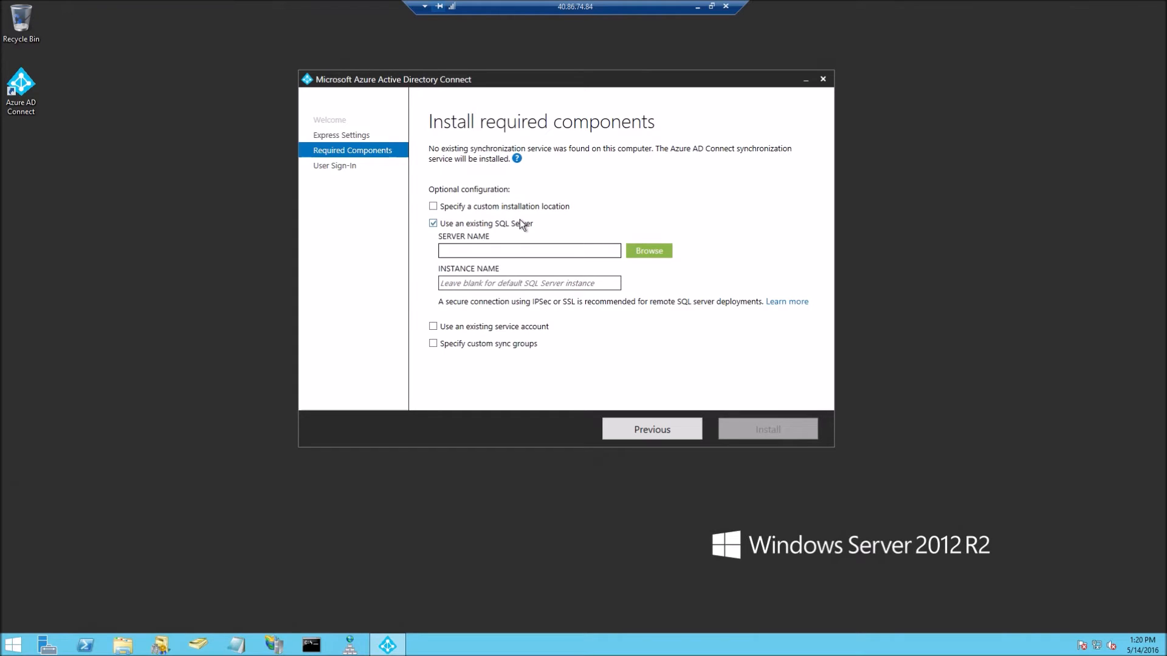
left_click(519, 222)
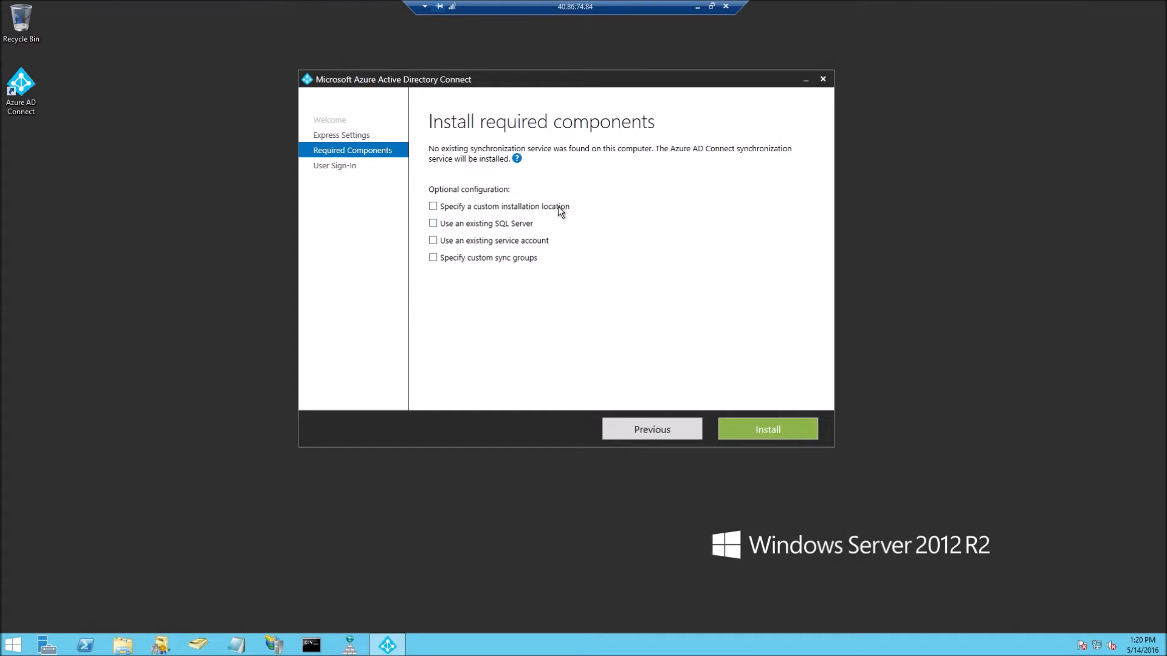
left_click(518, 262)
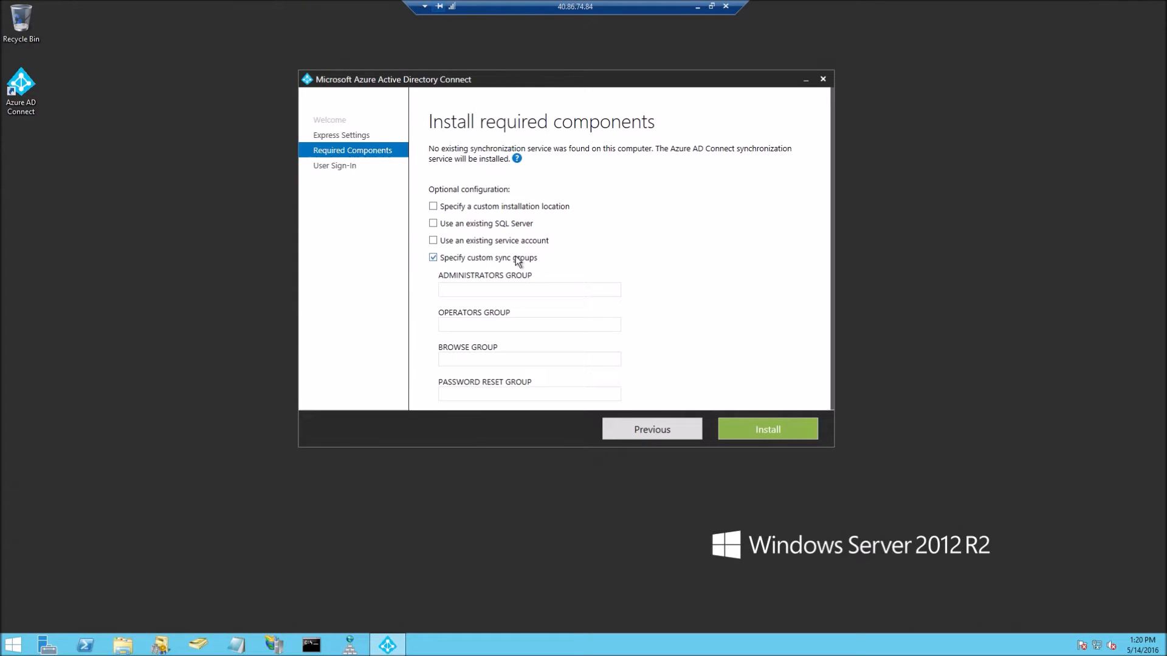
left_click(518, 261)
left_click(517, 243)
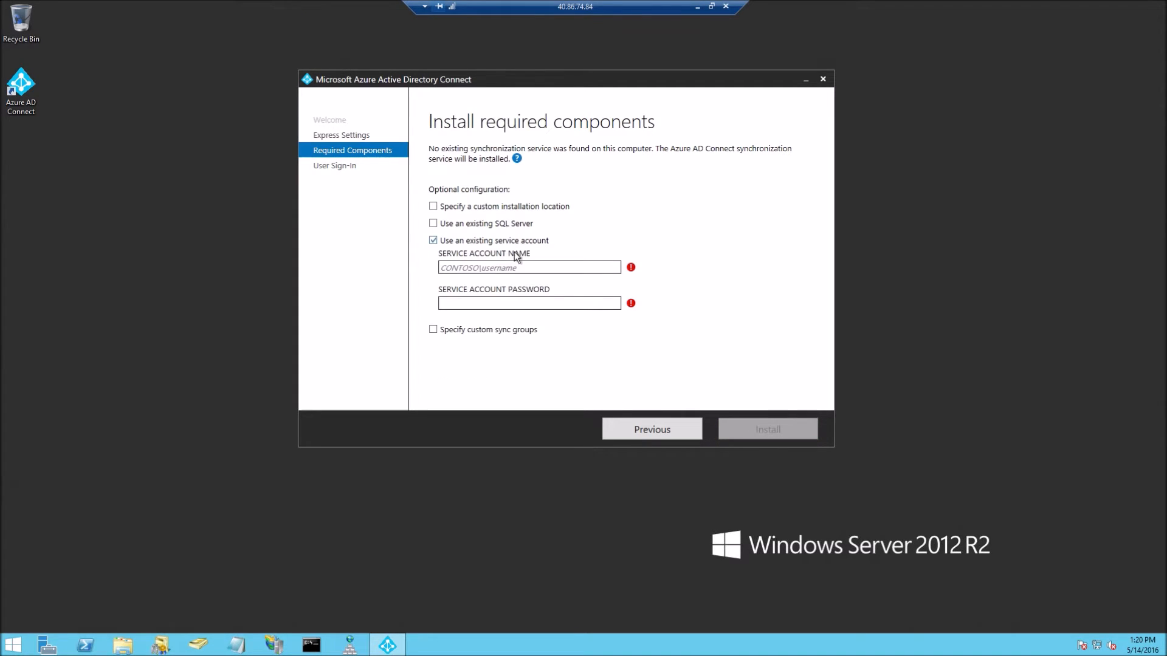
left_click(519, 269)
Enter the domain service account name and password, then install the required components
type("m")
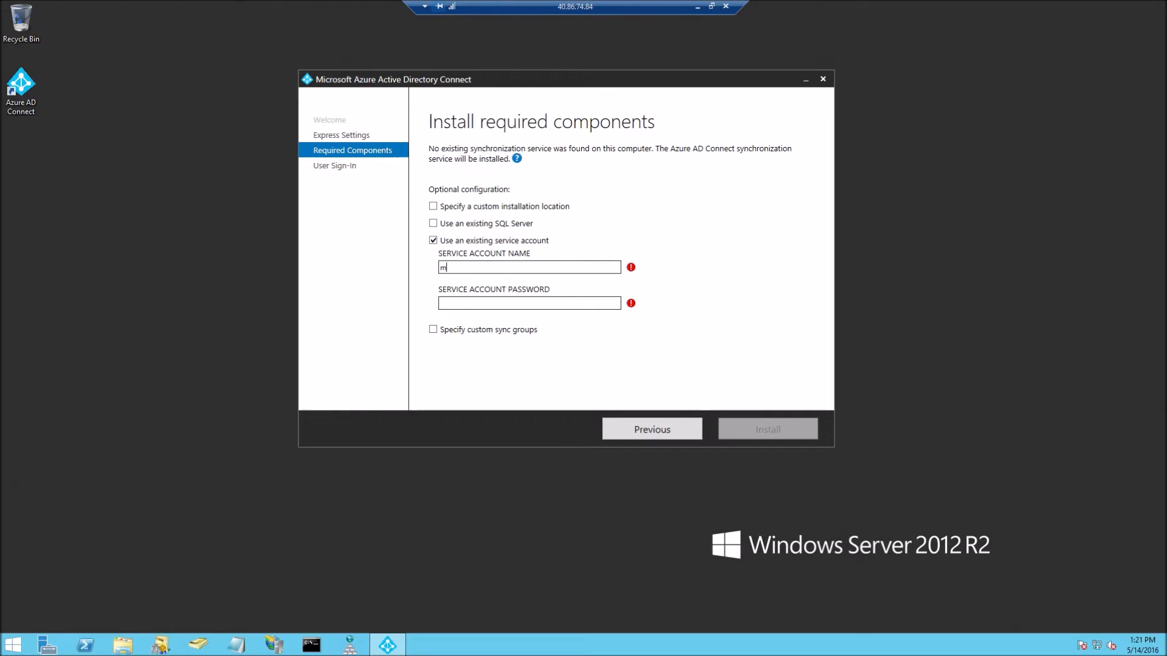
type("ichaelazure\\")
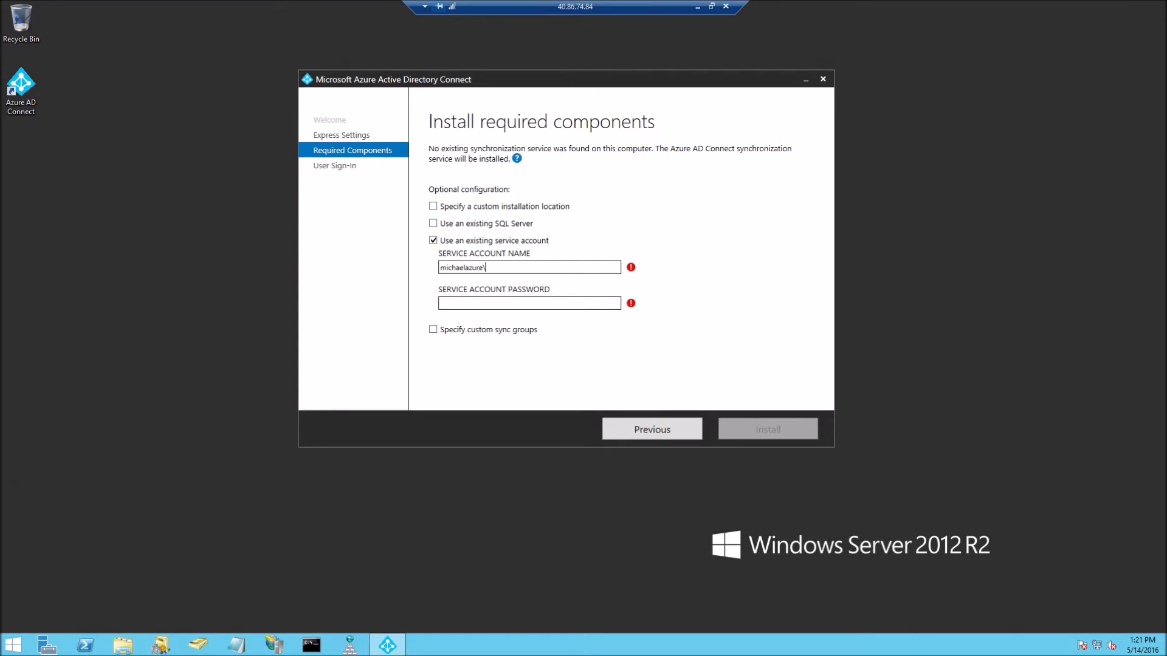
type("Zenologia")
key("Tab")
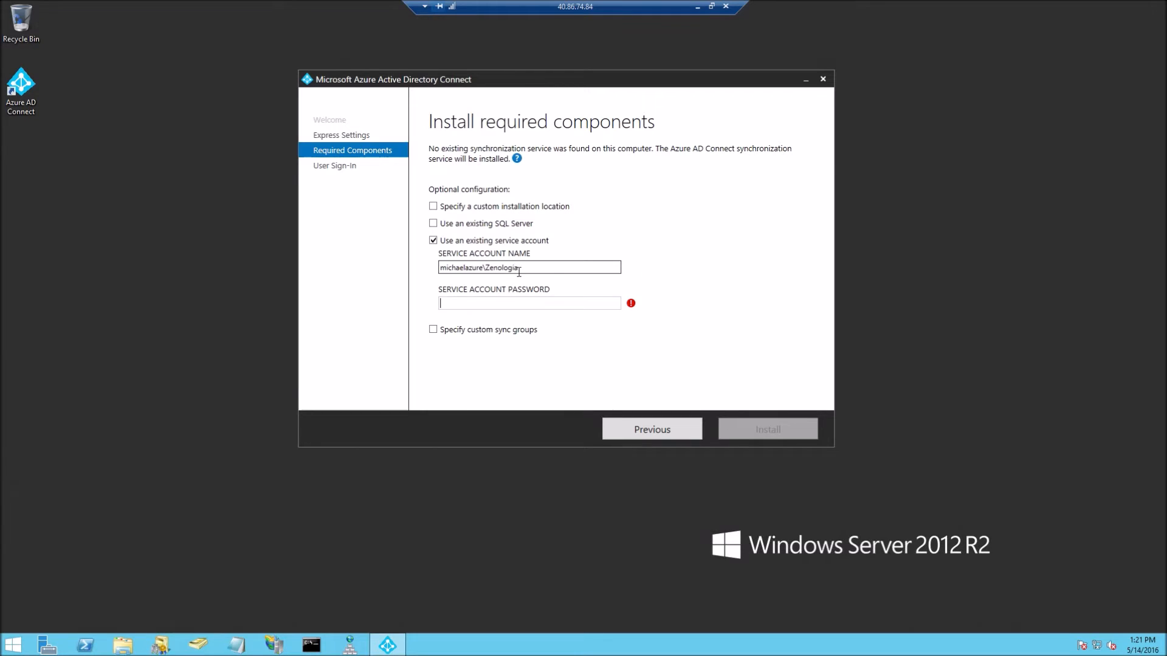
type("••••••••••••••")
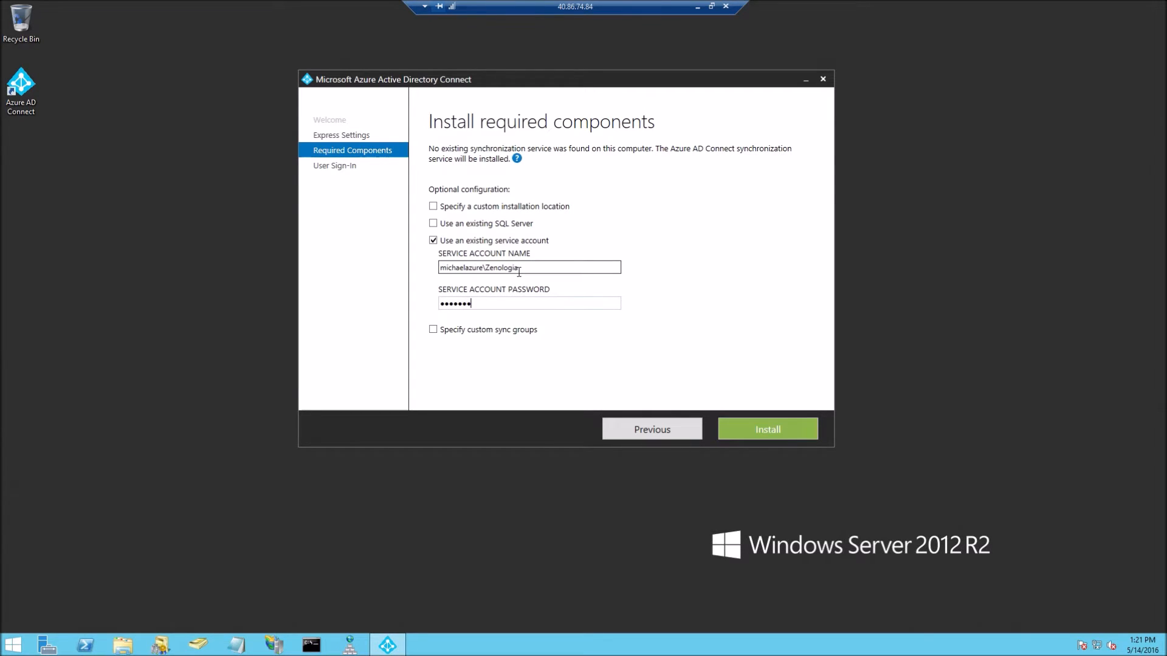
type("••")
key("Return")
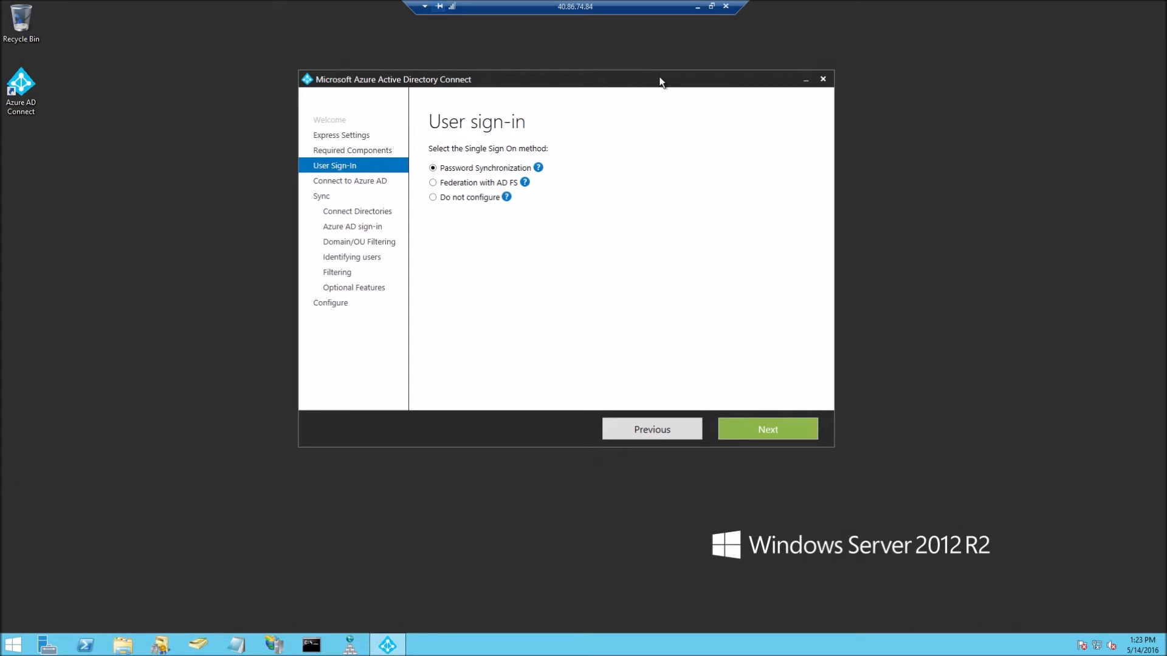
Keep Password Synchronization, then sign in to Azure AD with the tenant admin's e-mail and password
left_click(780, 435)
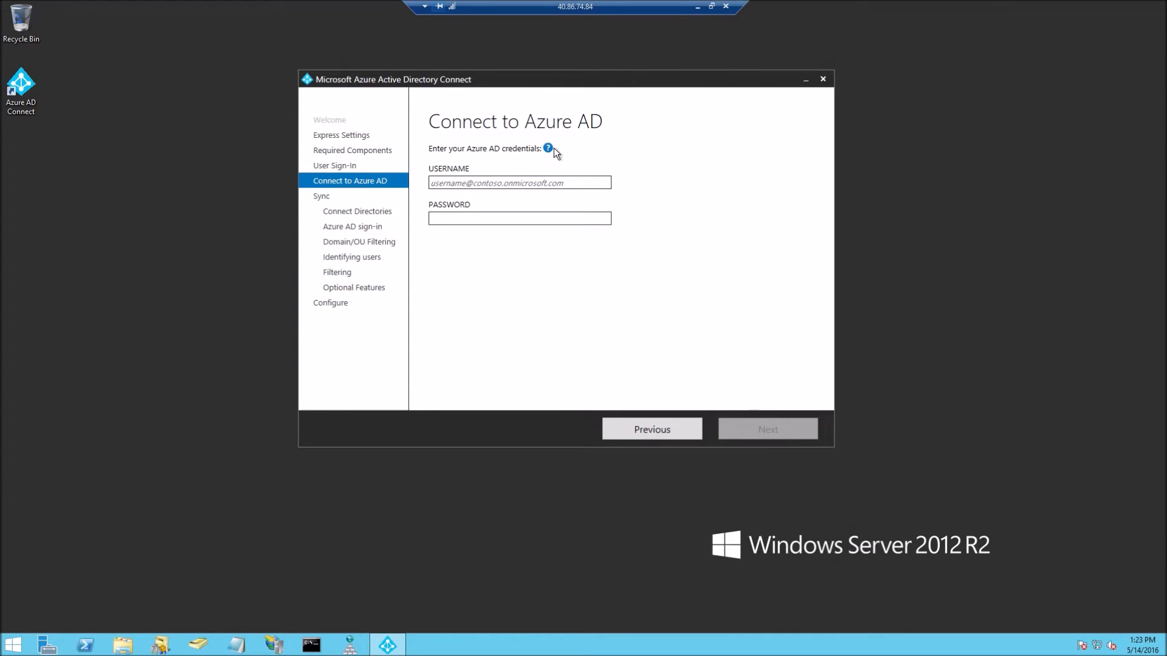
mouse_move(551, 149)
left_click(551, 189)
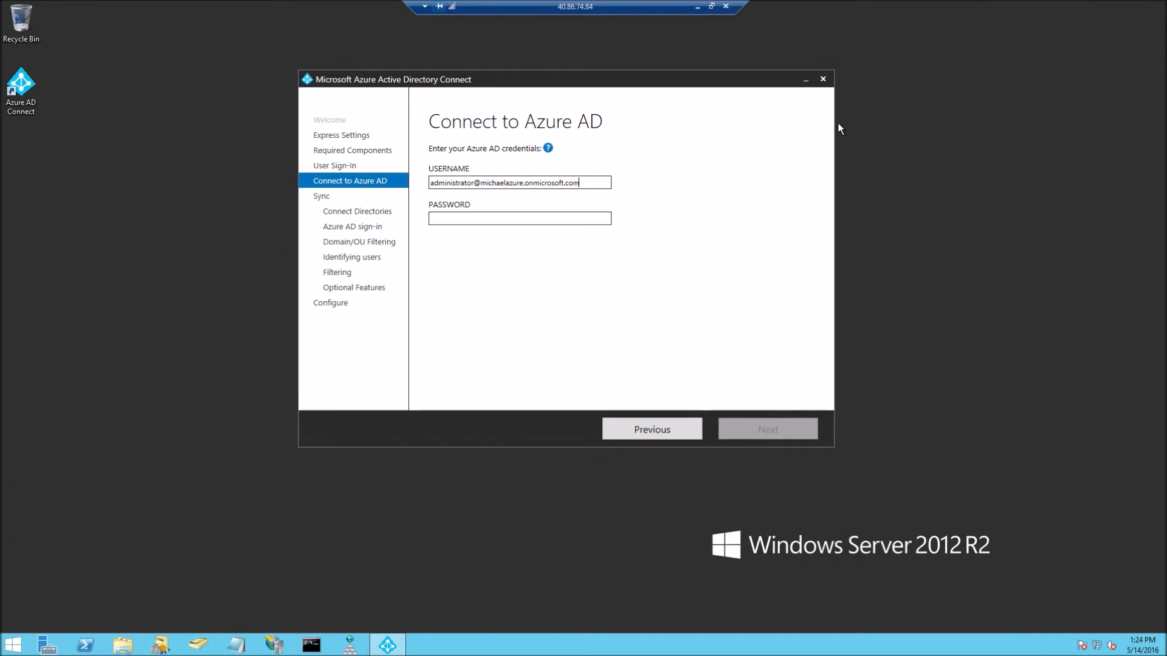
key("Tab")
type("•••••••••••")
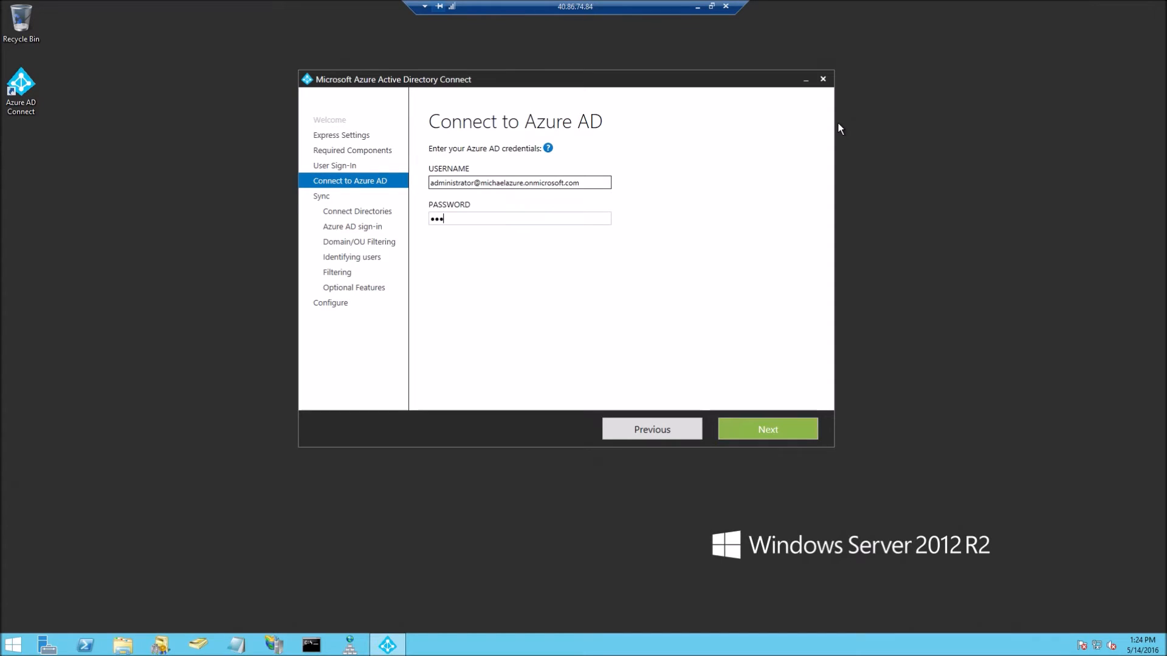
key("Return")
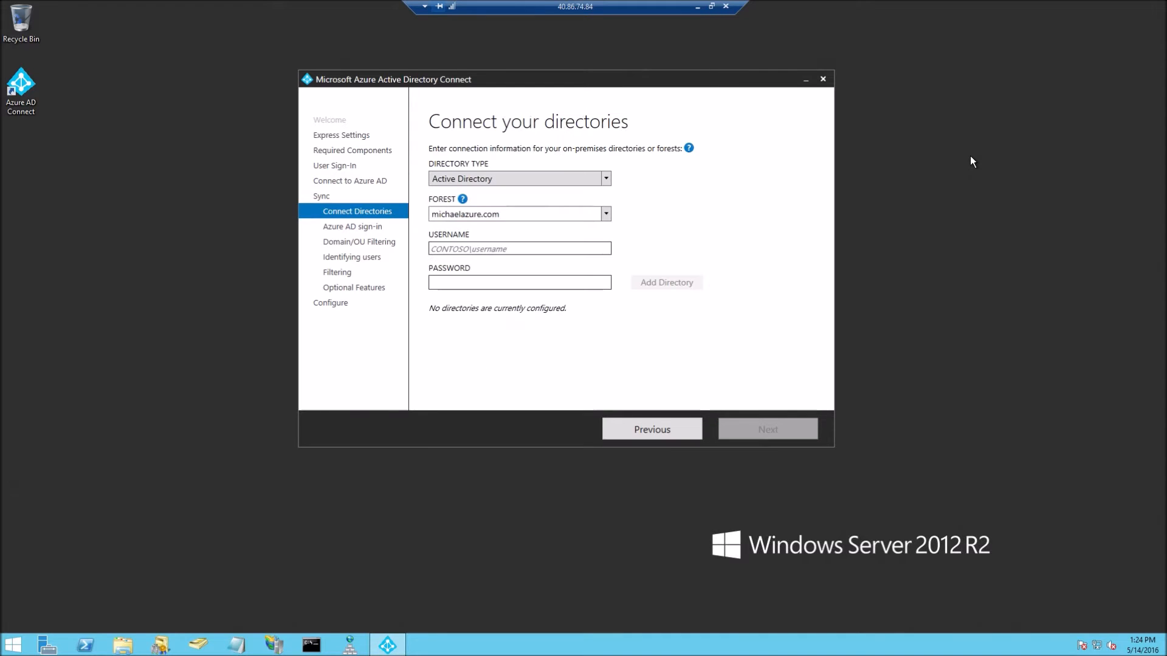
Add the on-premises forest using the domain account's username and password, then continue
left_click(466, 248)
type("MICHAELAZURE\\Z")
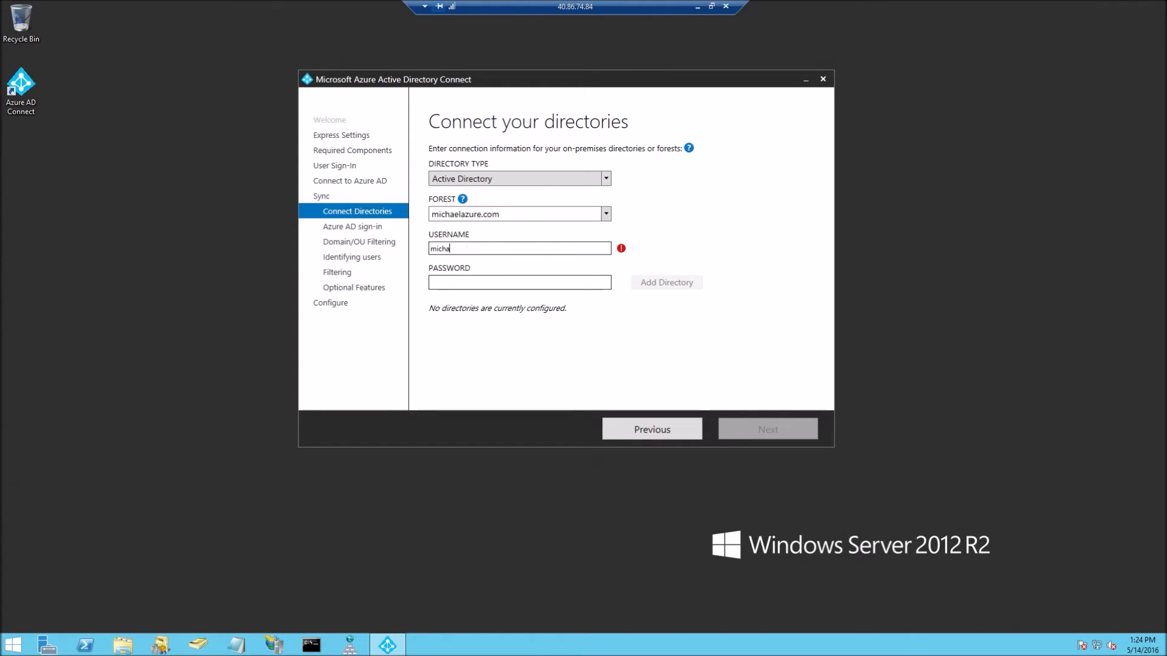
type("enologia")
key("Tab")
type("•••••••••••••")
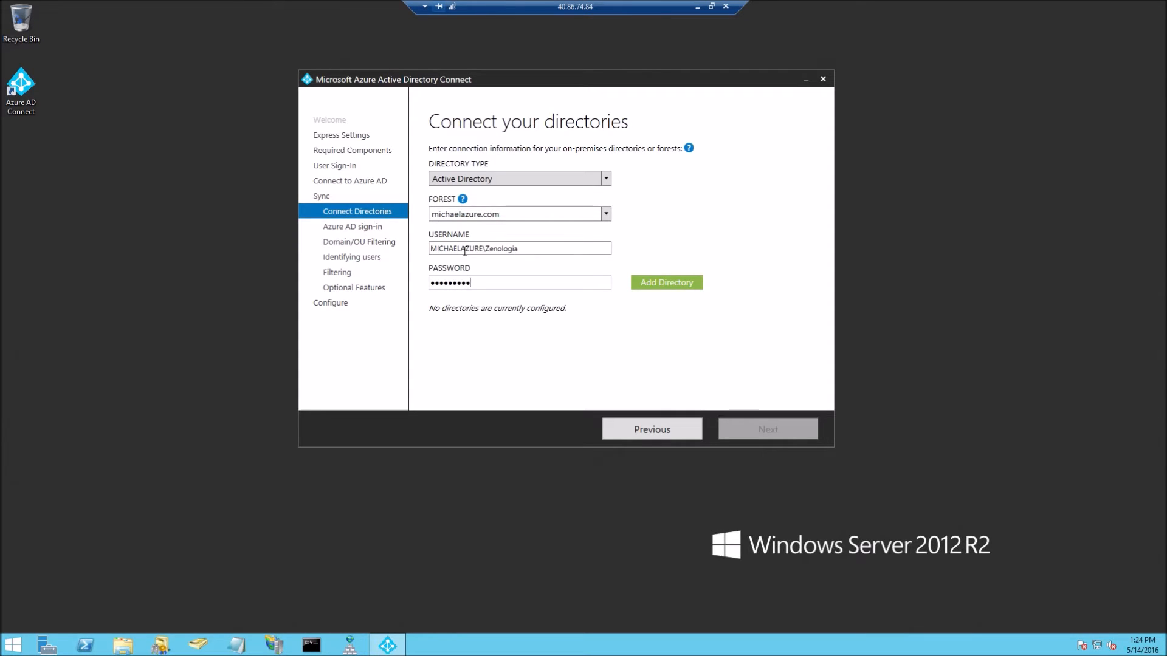
type("•••")
key("Return")
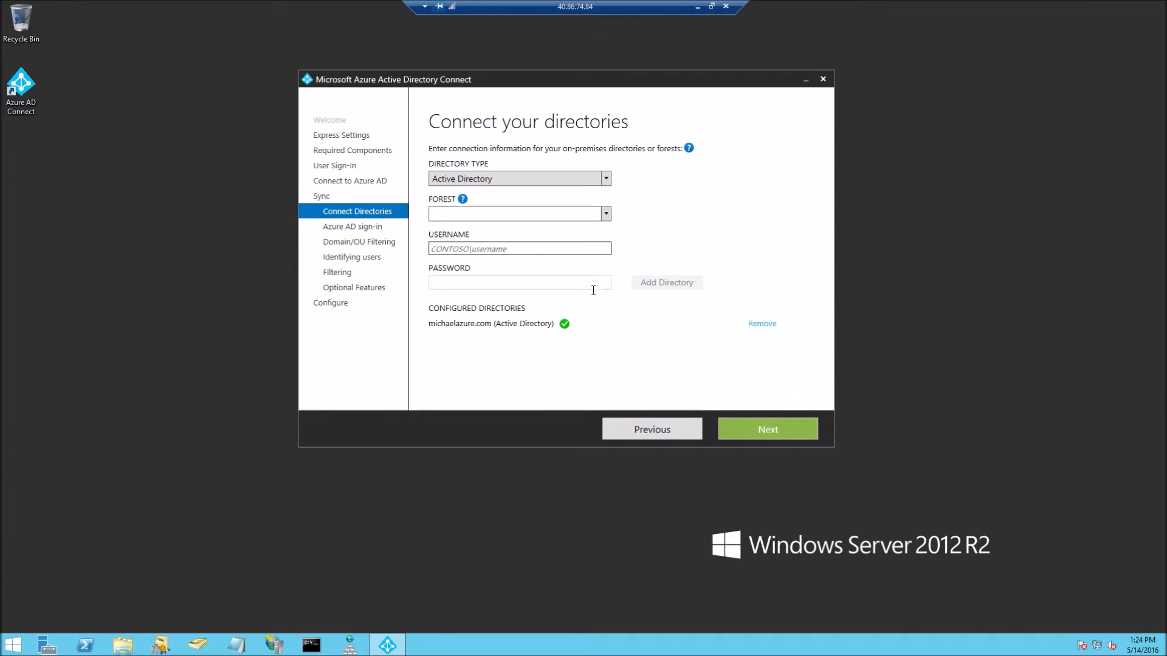
left_click(574, 251)
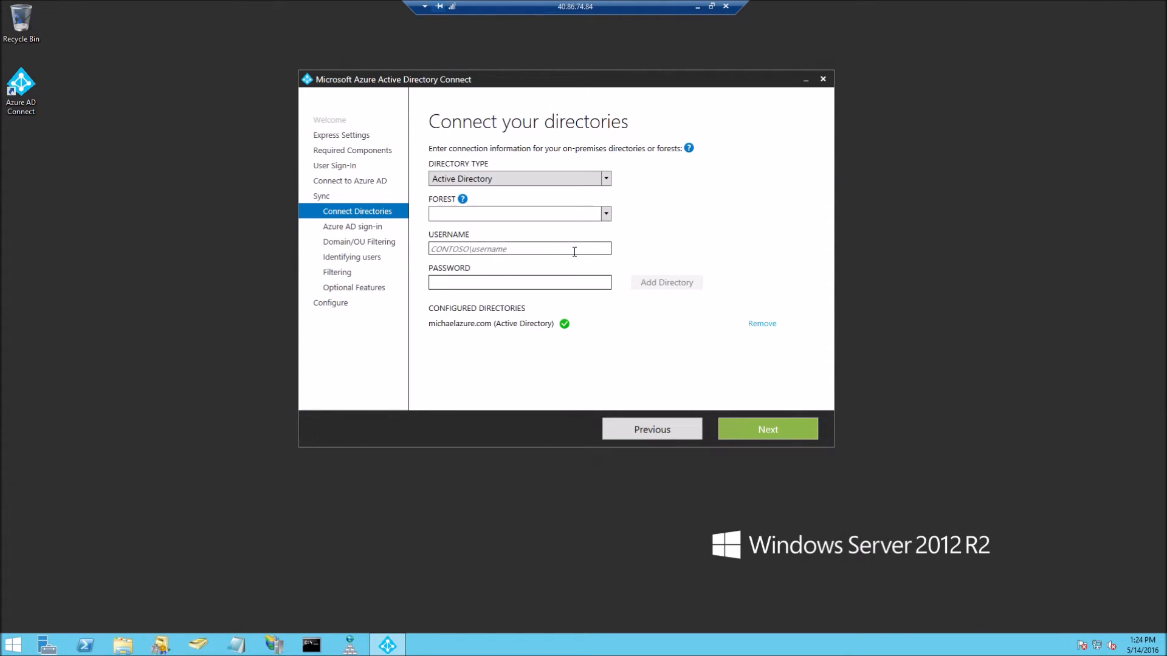
left_click(764, 430)
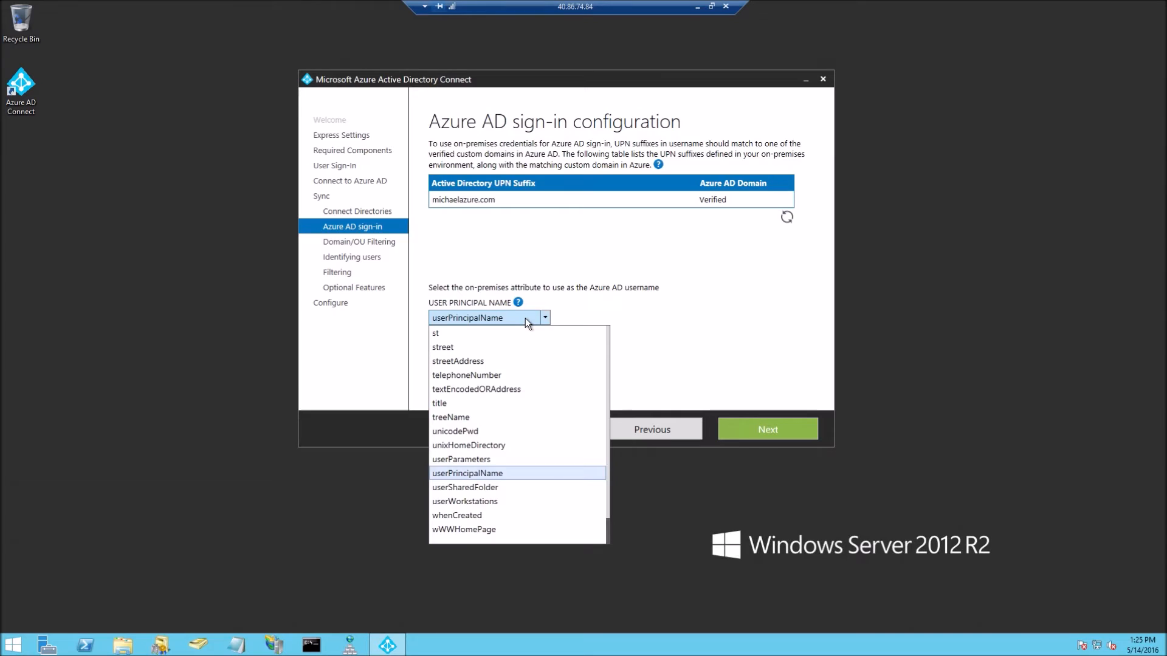
Keep userPrincipalName for sign-in, browse the michaelazure.com OU tree, then sync all domains and OUs
left_click(716, 323)
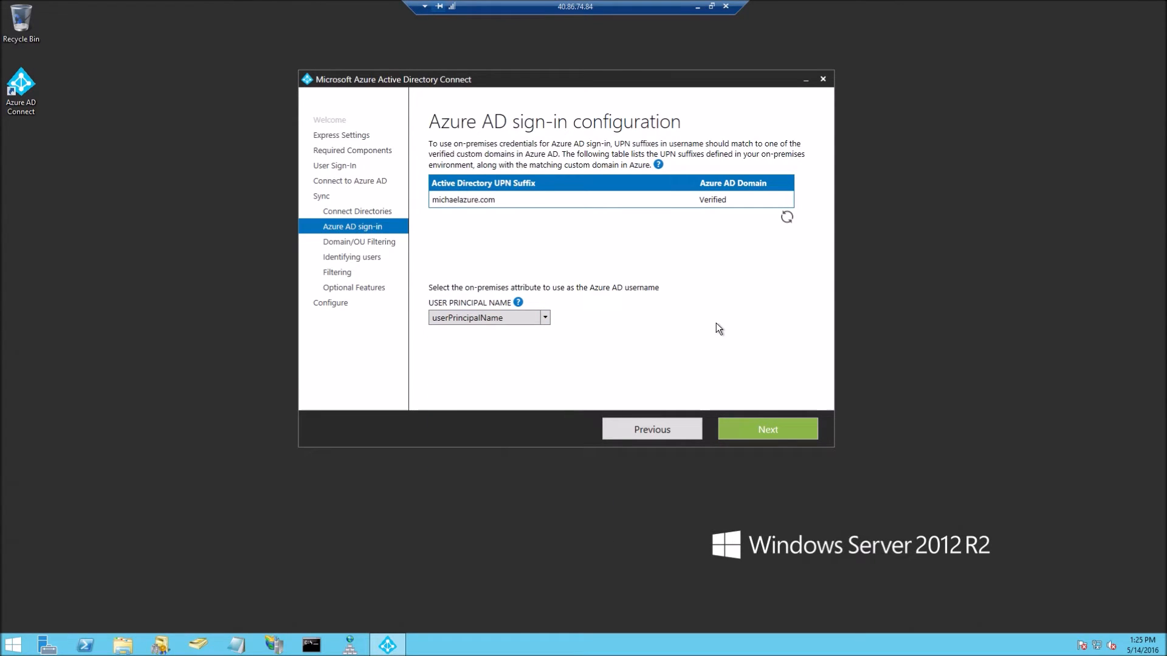
left_click(772, 429)
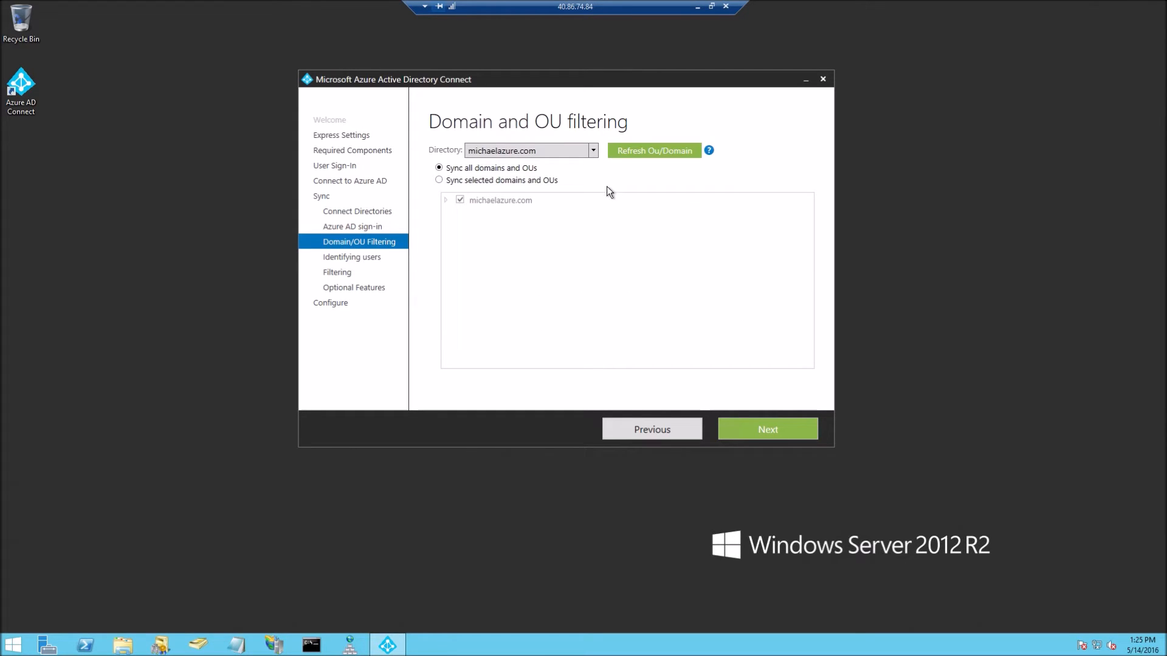
left_click(521, 181)
left_click(445, 200)
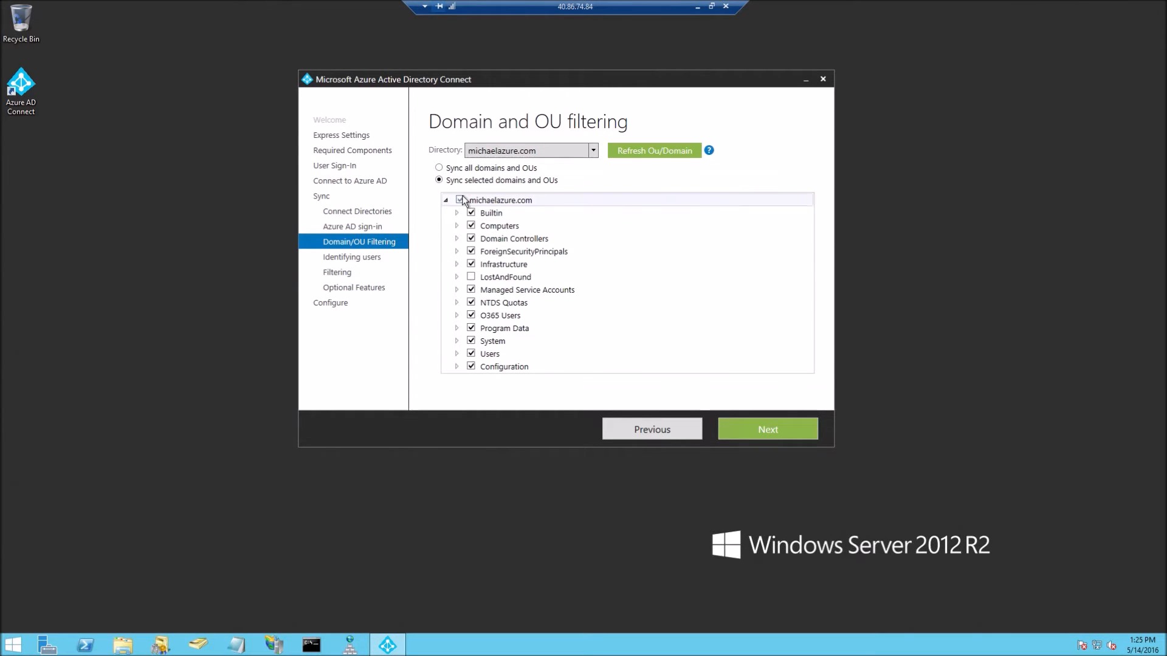
left_click(457, 214)
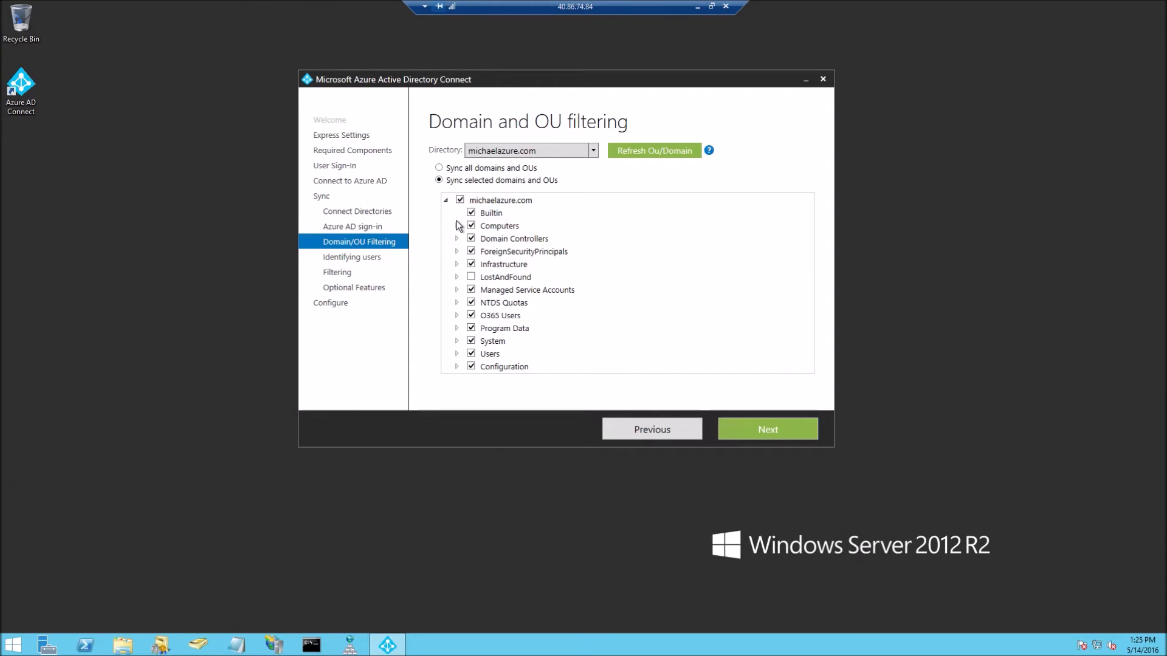
left_click(456, 225)
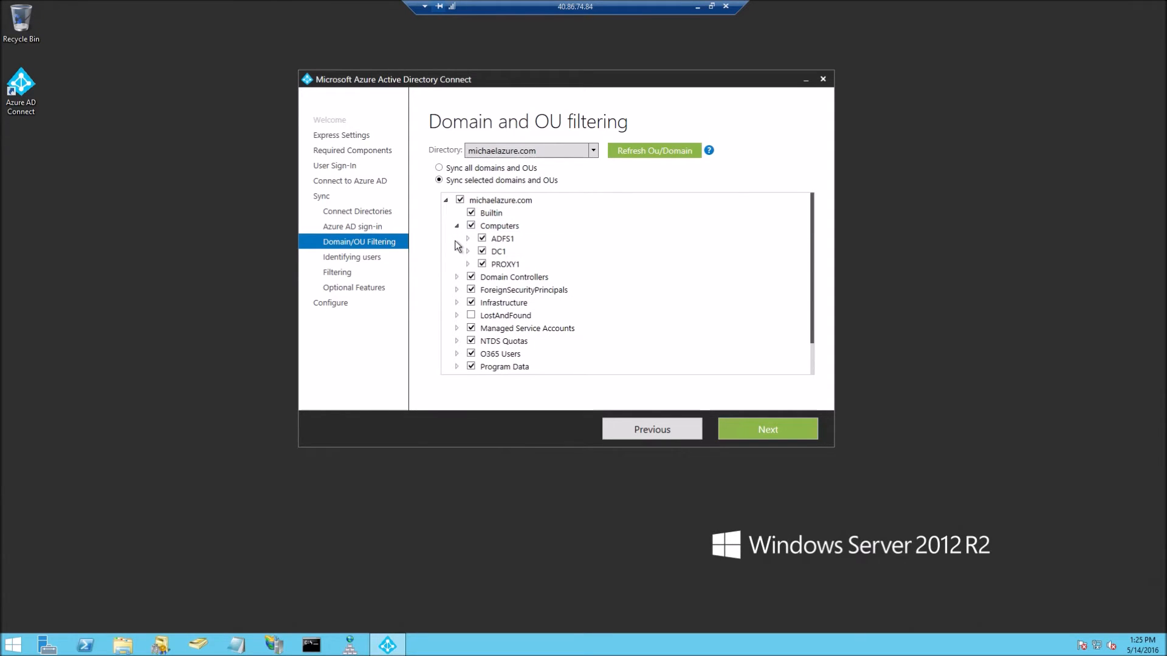
left_click(457, 226)
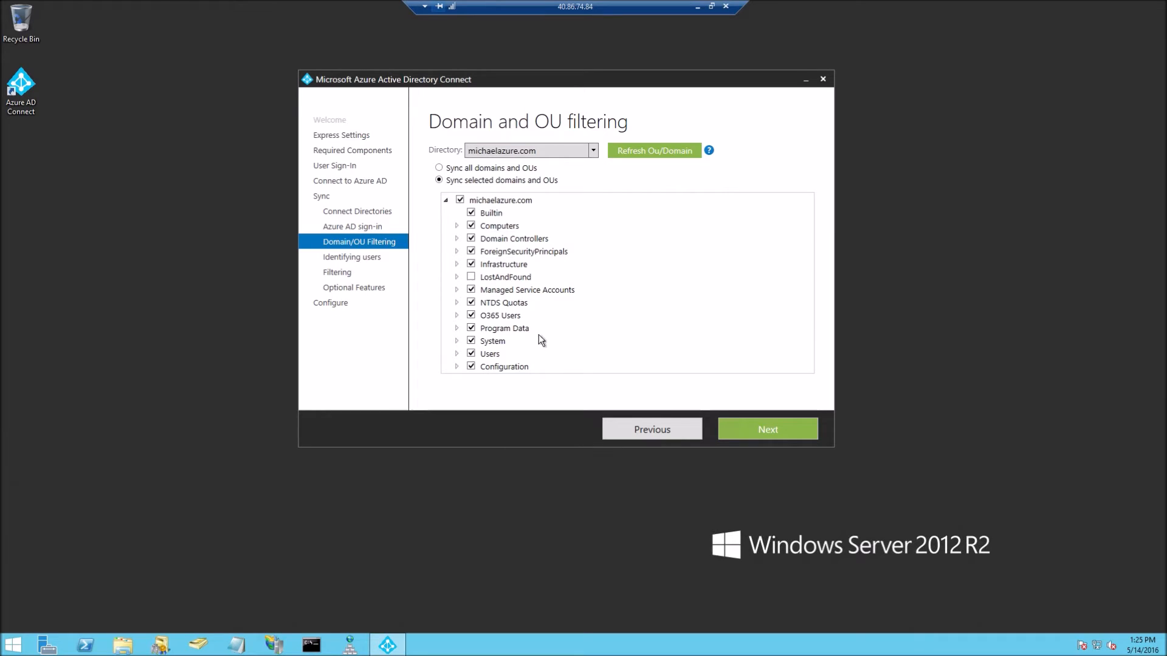
left_click(445, 201)
left_click(438, 168)
left_click(772, 437)
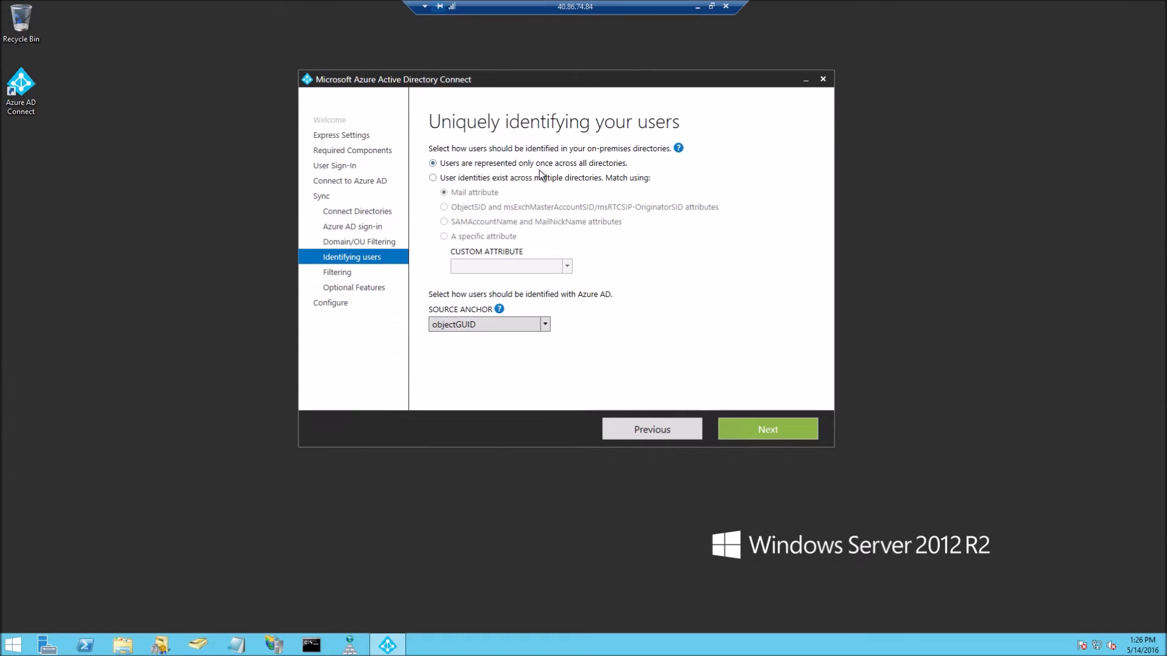
Keep objectGUID as the source anchor and synchronize all users and devices
left_click(523, 327)
left_click(642, 325)
left_click(746, 429)
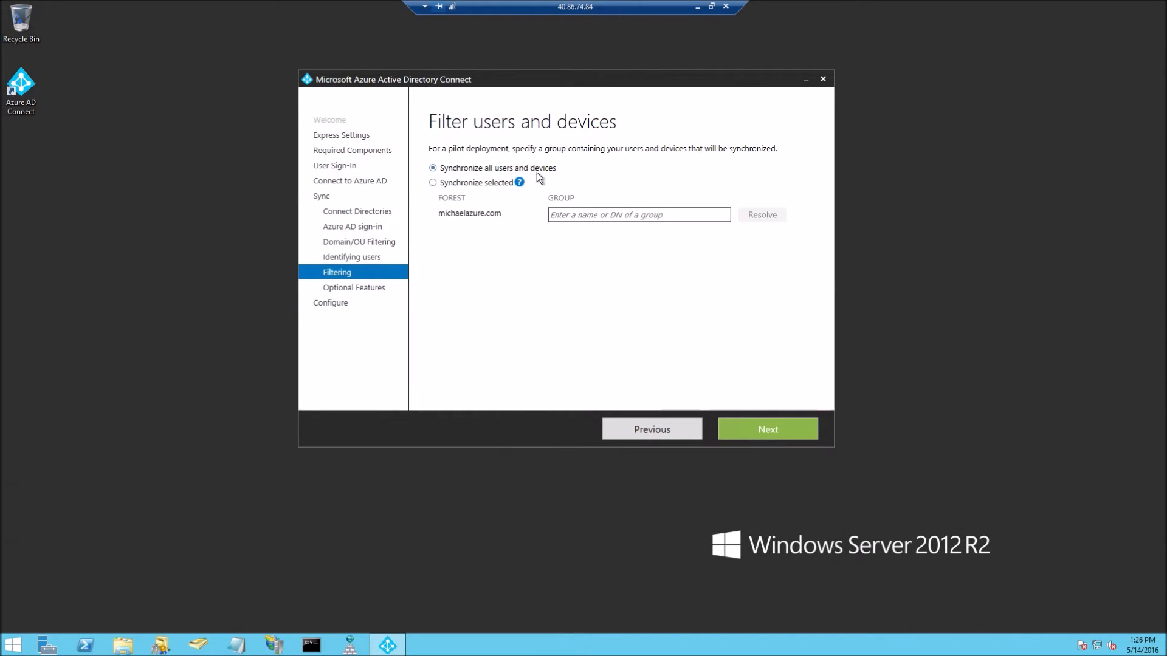
mouse_move(520, 182)
left_click(742, 429)
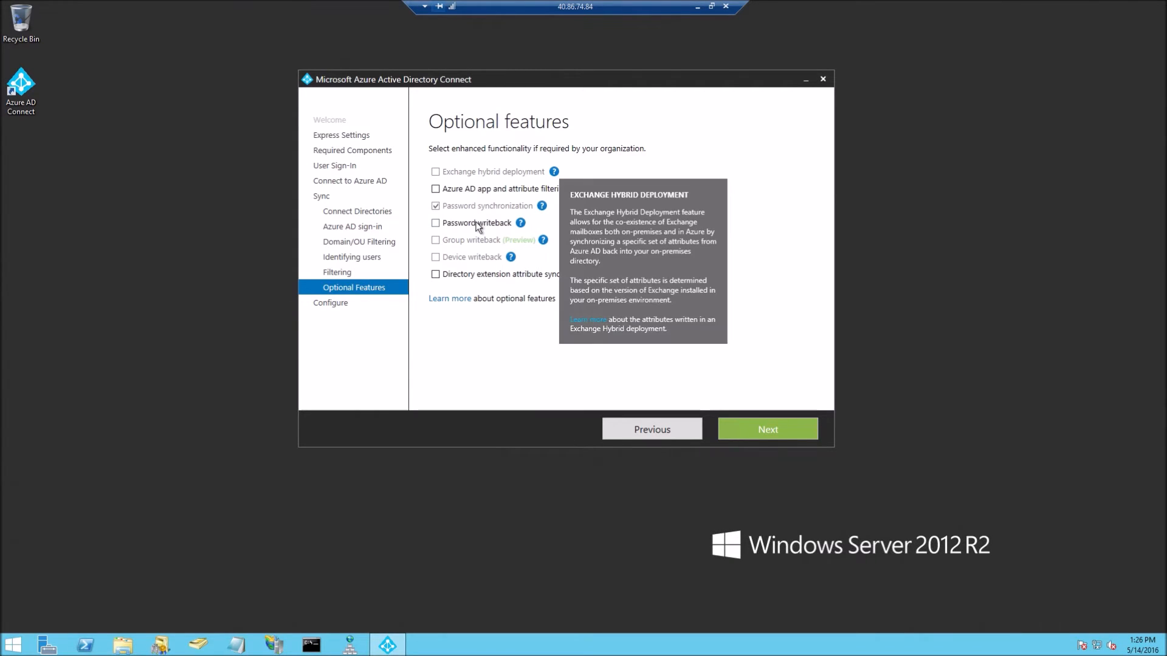
Leave every optional feature unchanged and advance to the Ready to configure page
mouse_move(525, 219)
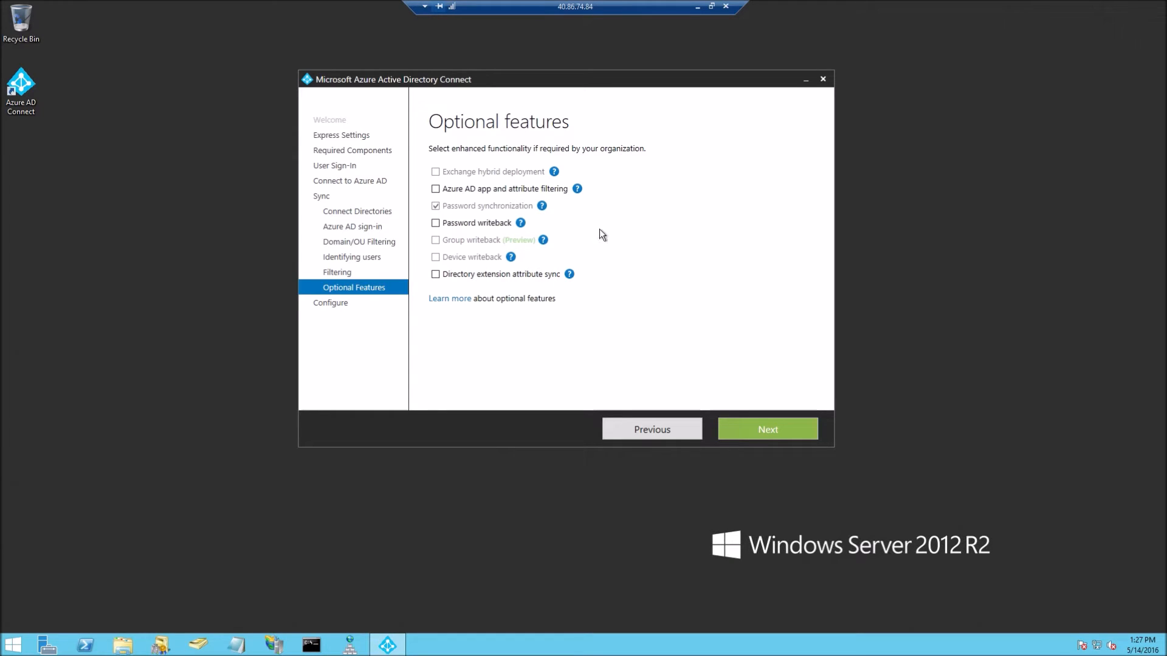
left_click(764, 430)
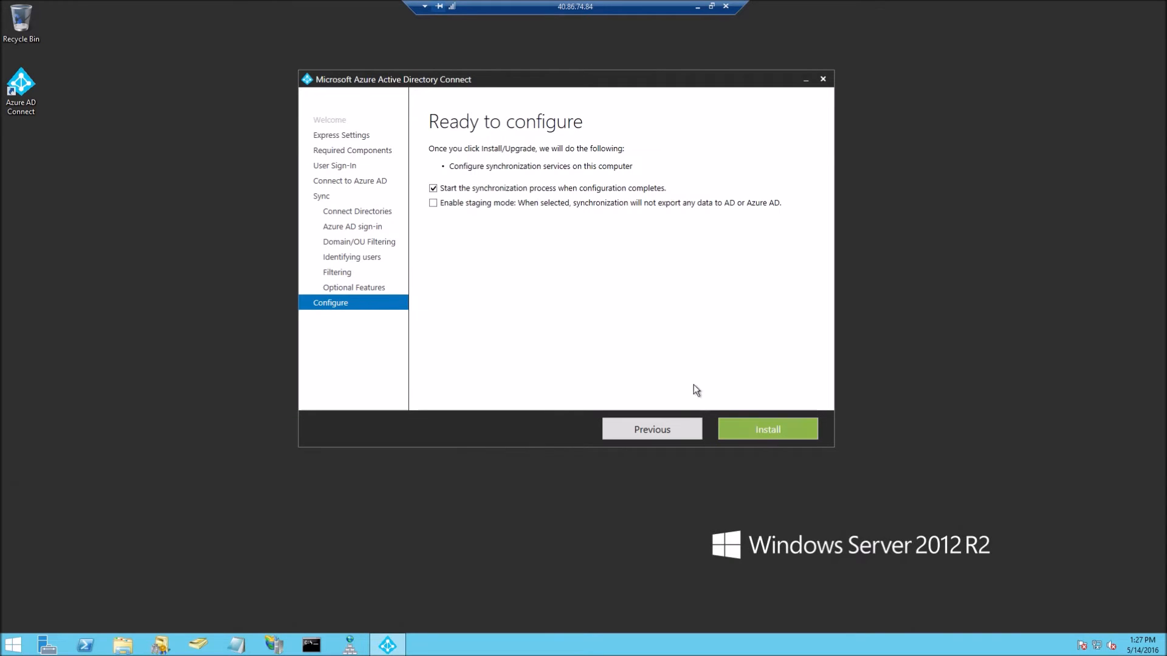
Install with 'Start the synchronization process' checked, then exit once configuration completes
left_click(492, 190)
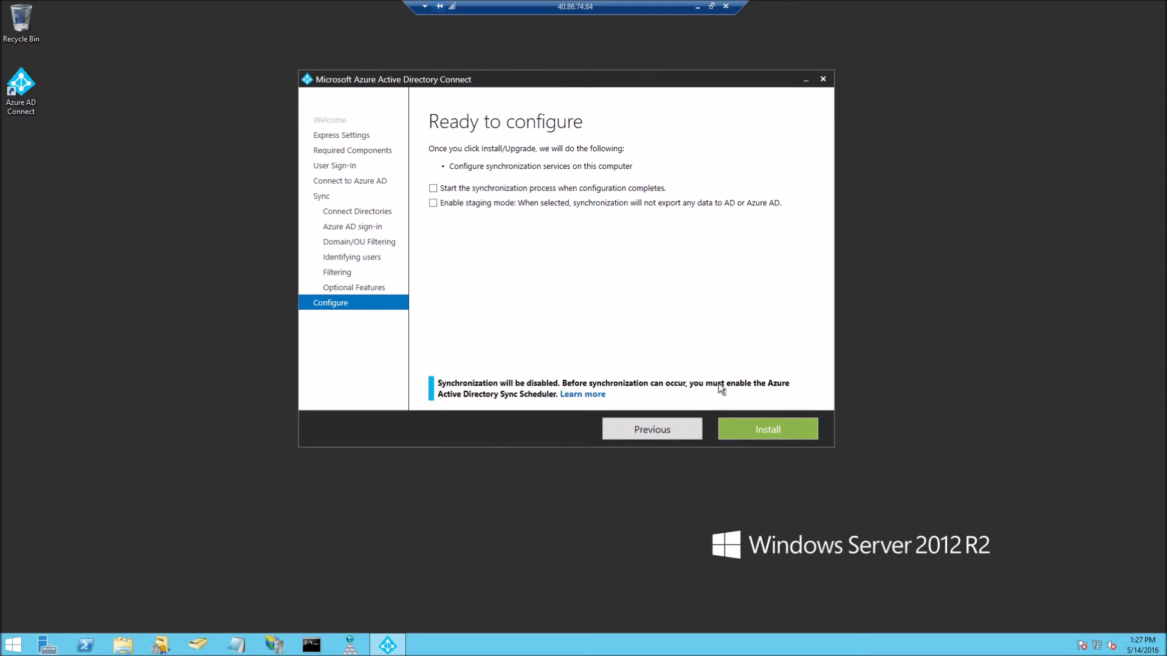
left_click(578, 189)
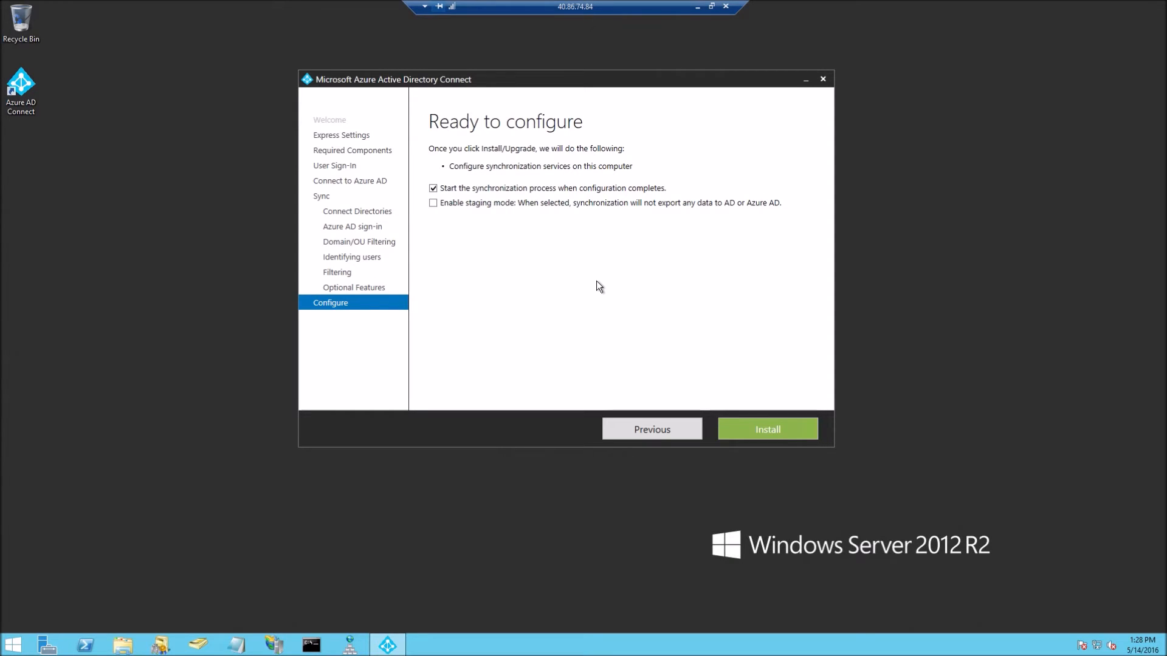
left_click(792, 433)
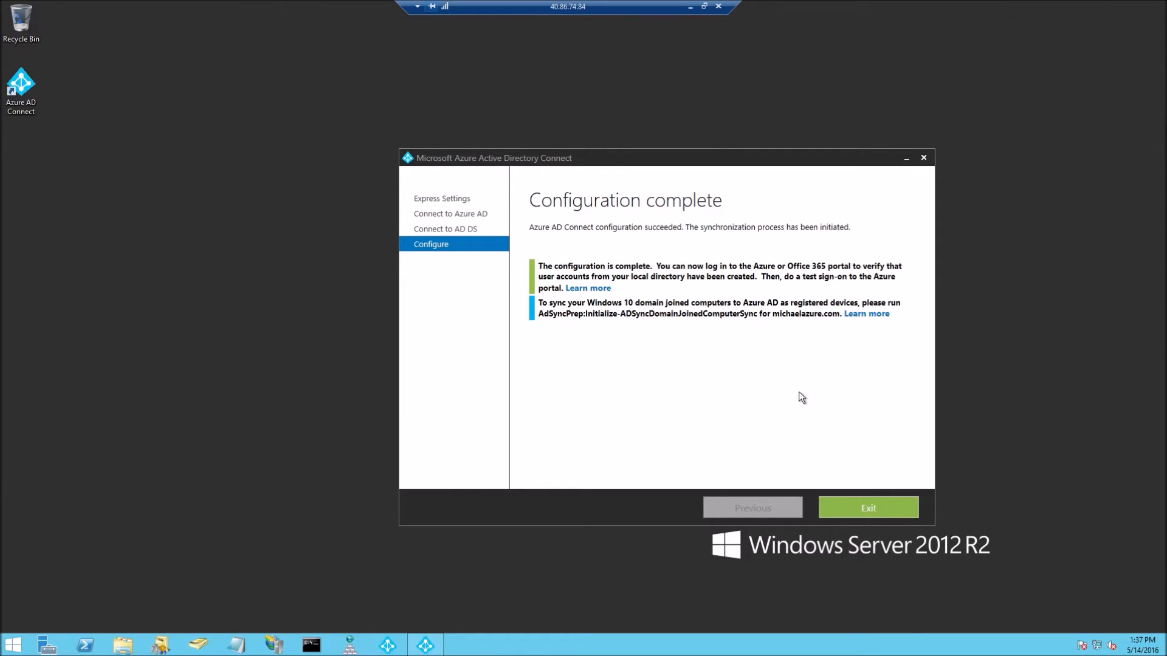
left_click(856, 510)
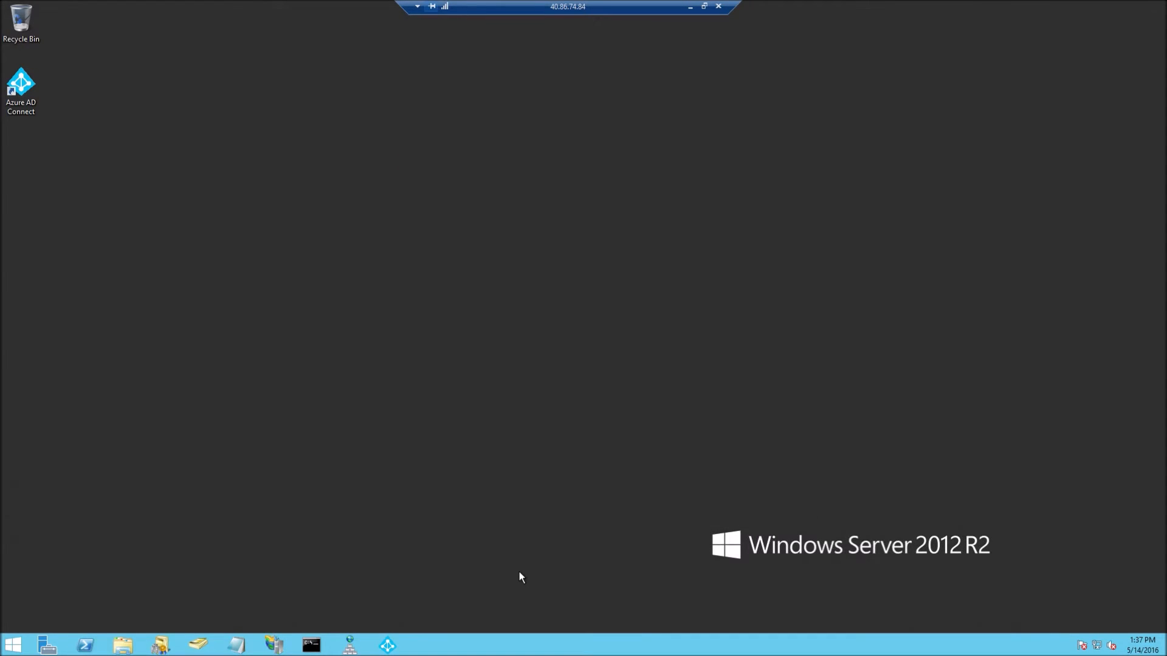
Launch Synchronization Service from a Start screen search for 'synch'
key("super")
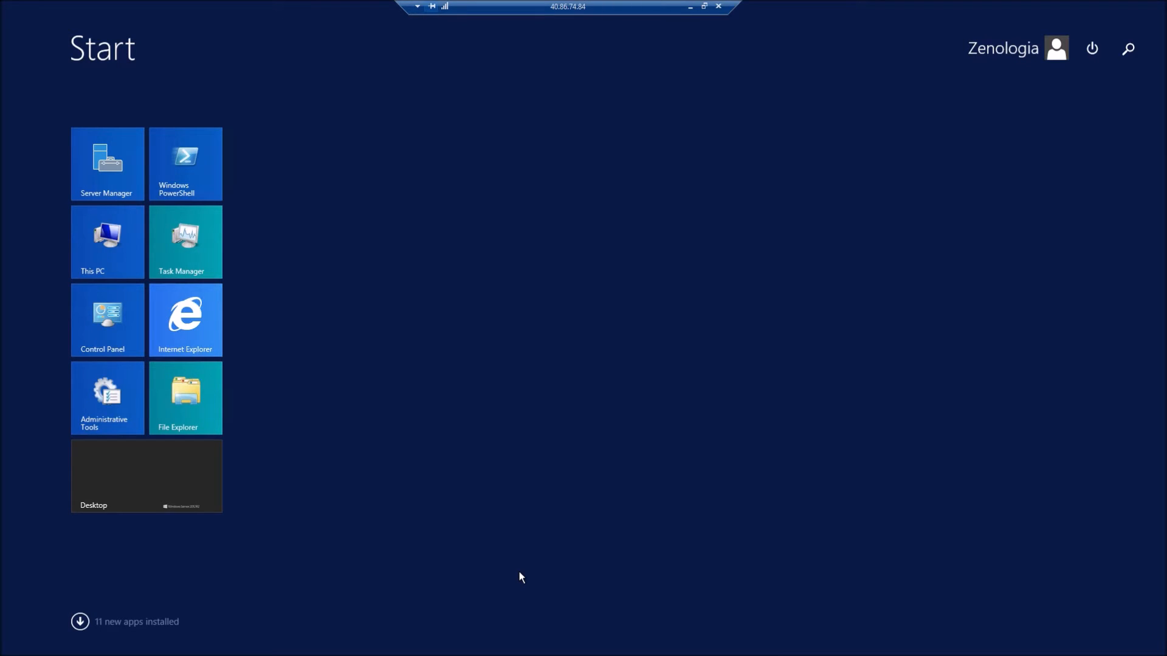
type("sync")
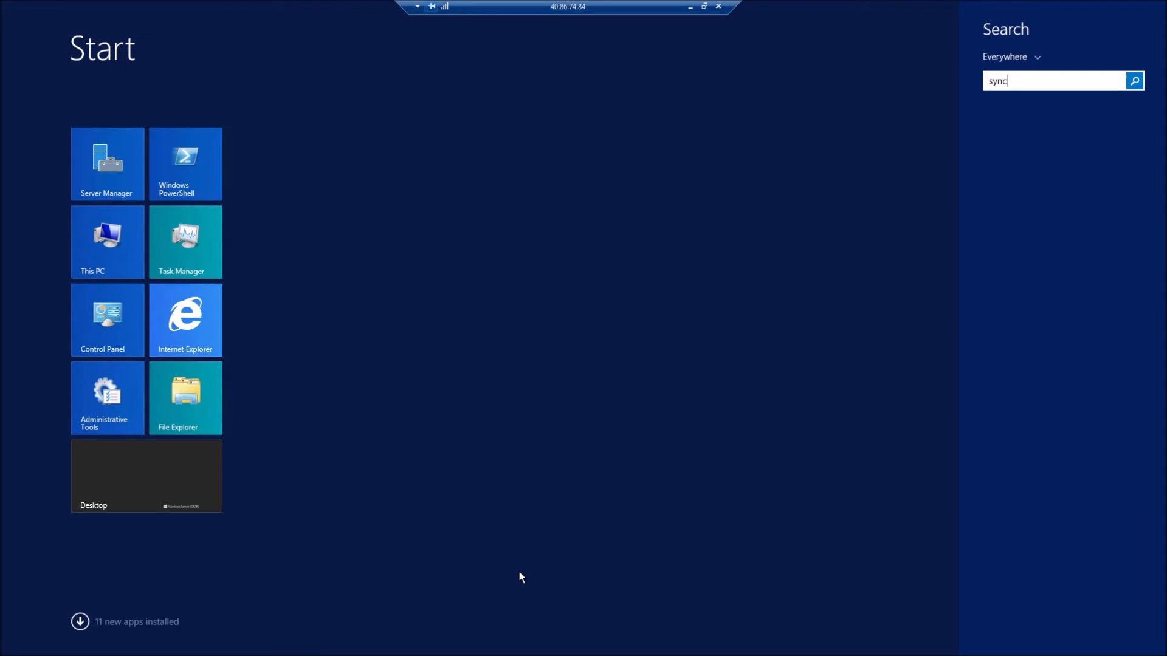
type("h")
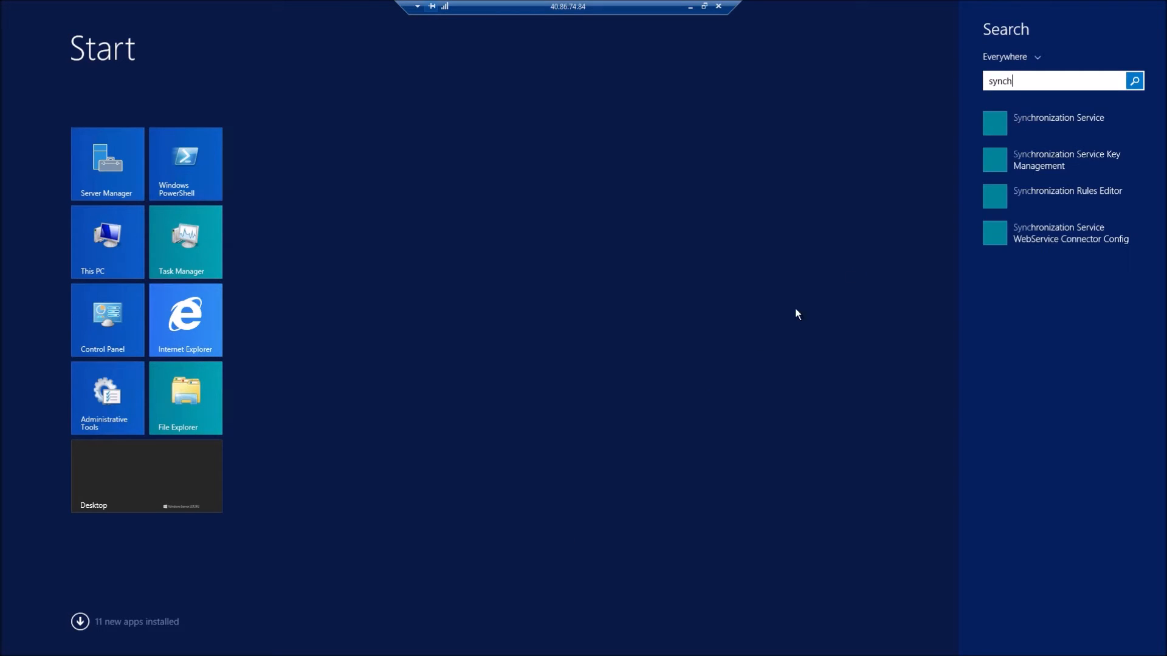
key("super")
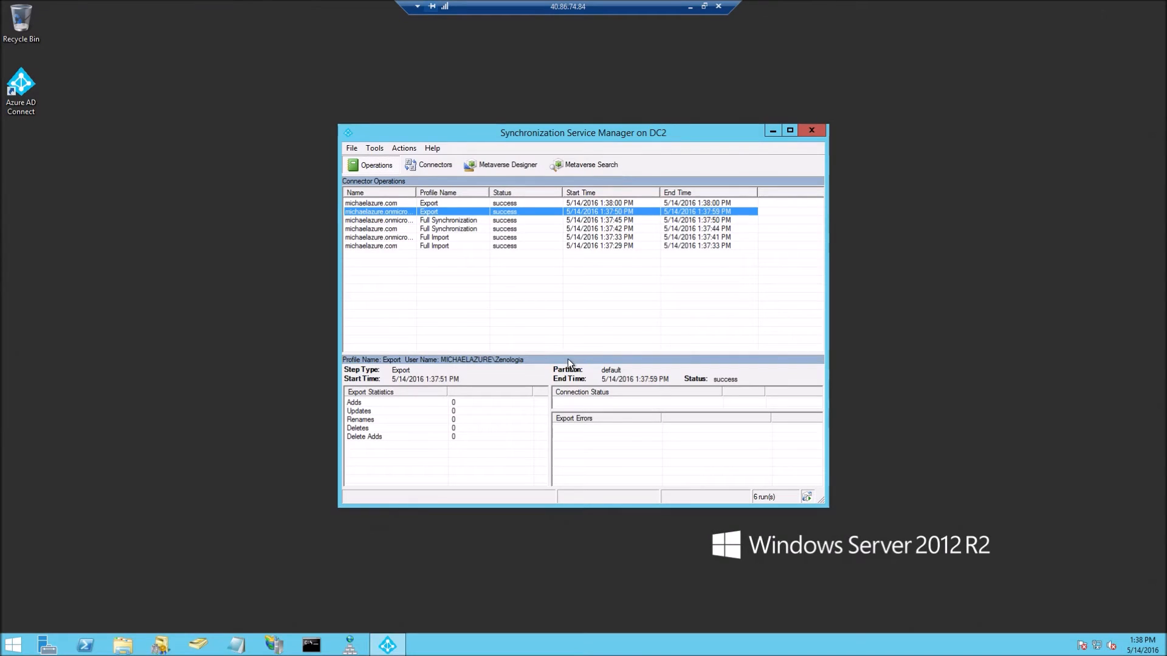
left_click(435, 286)
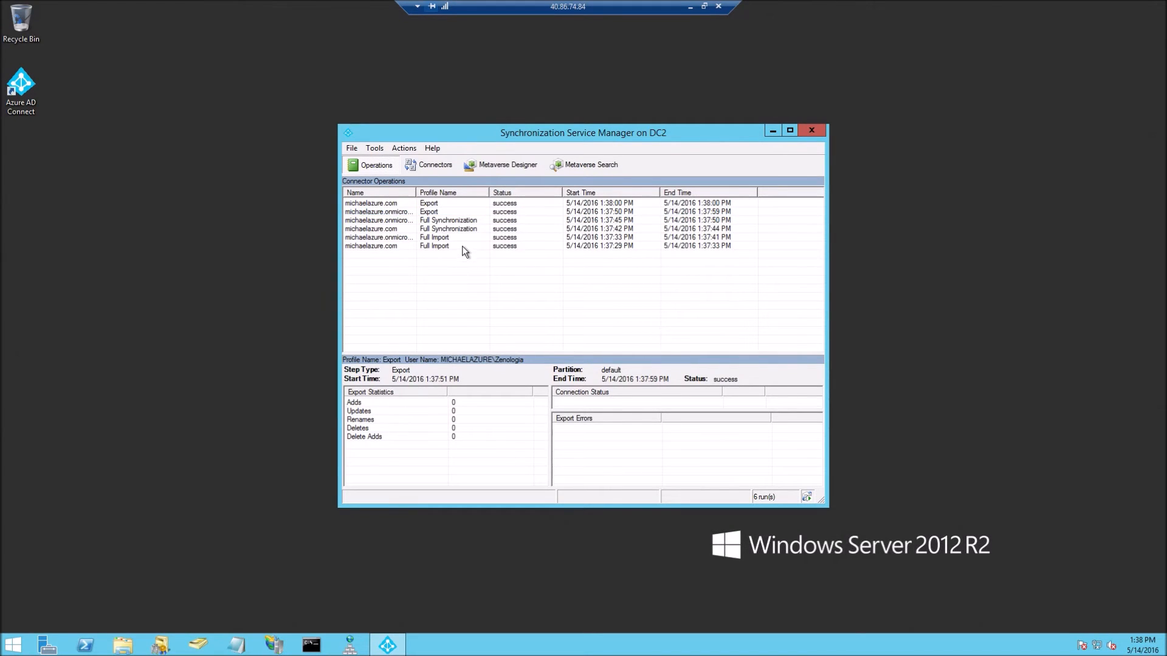
left_click(462, 246)
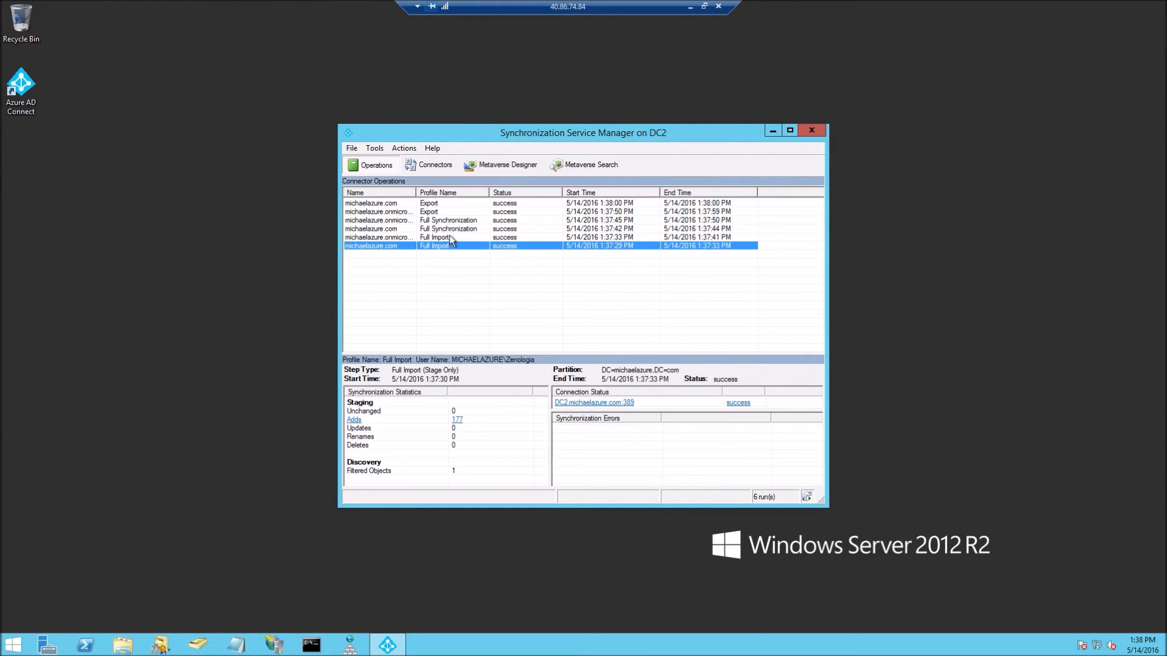
left_click(453, 237)
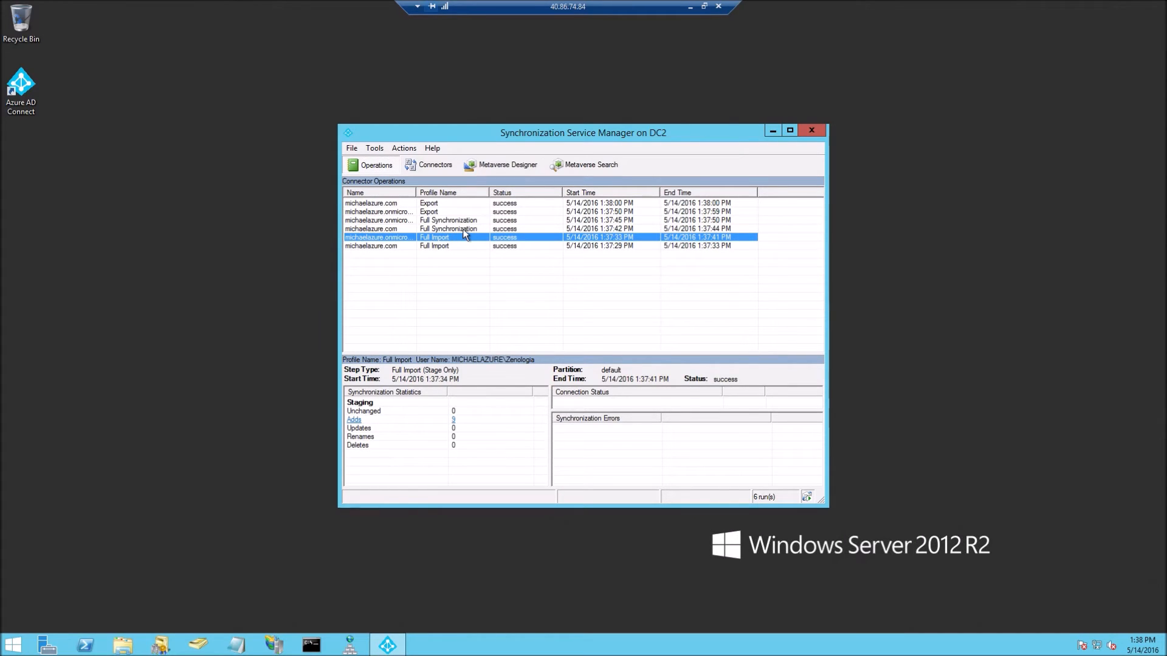
left_click(465, 229)
left_click(466, 220)
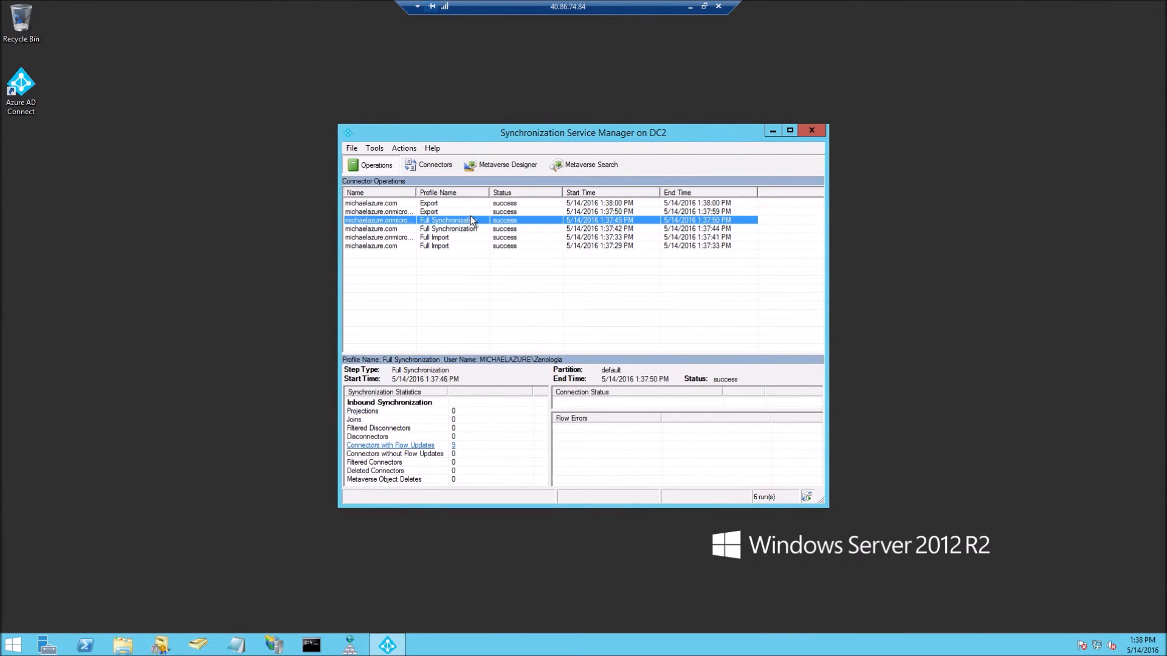
left_click(418, 212)
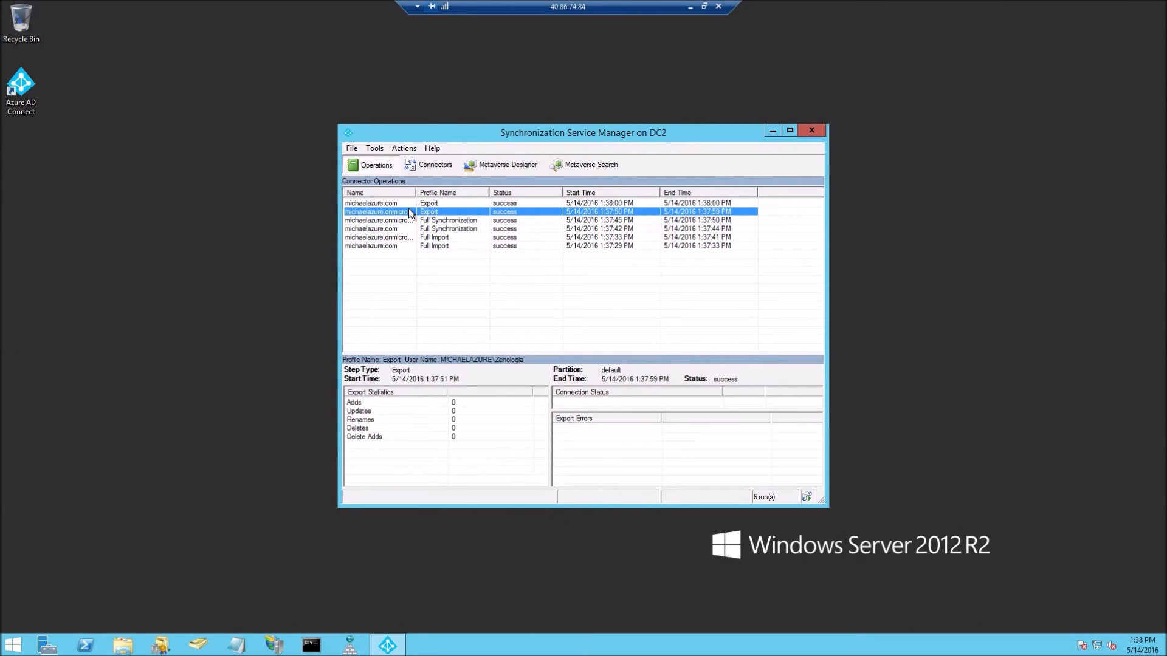
left_click(430, 204)
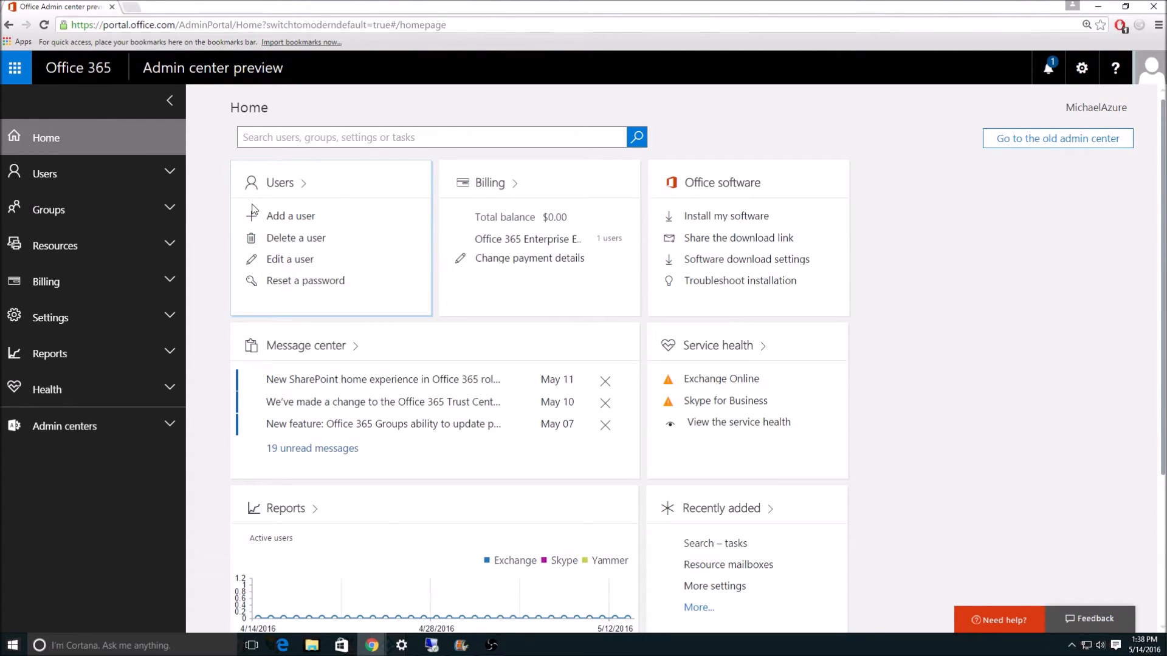
Go to Home > Active users from the Users card
left_click(253, 210)
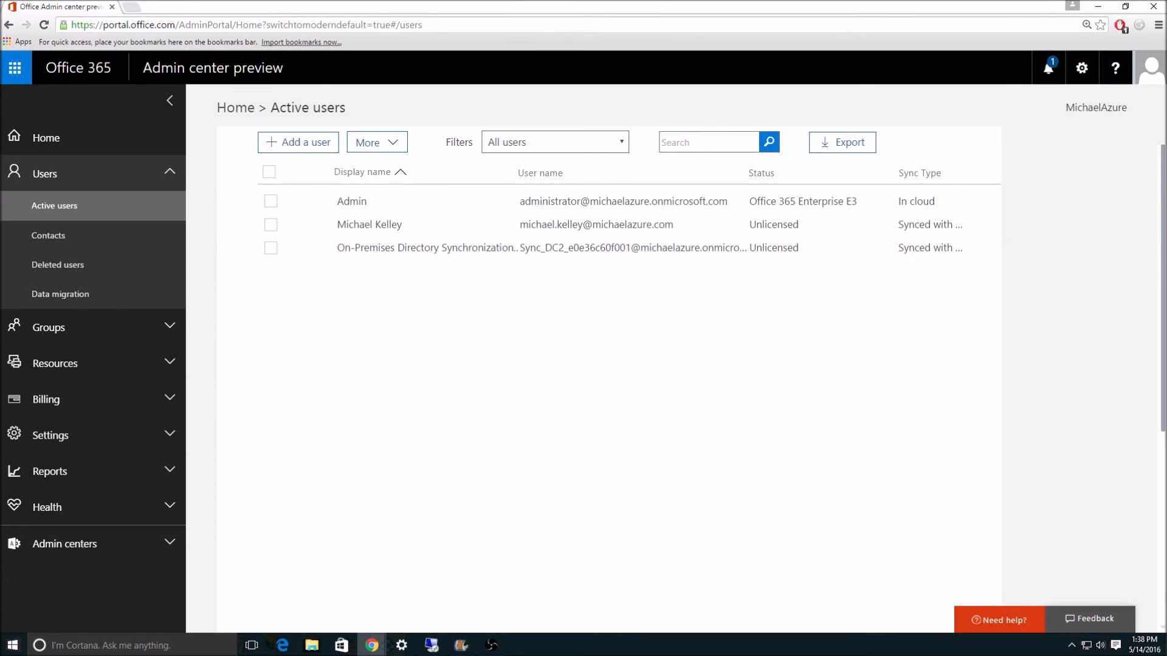
key("alt+Tab")
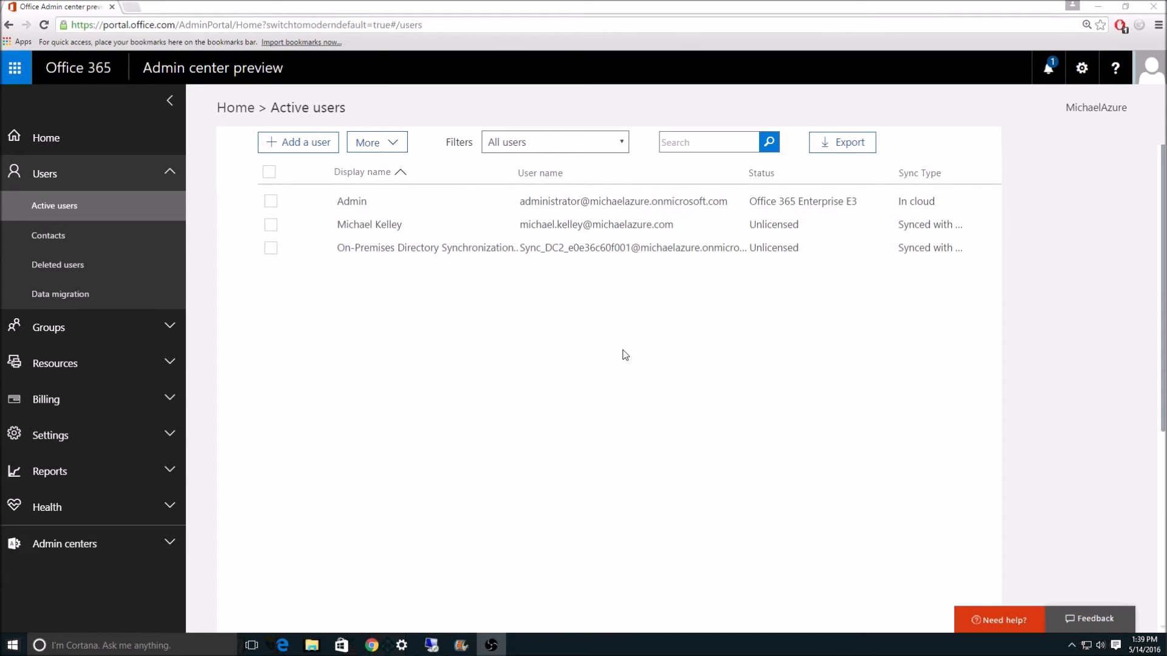
left_click(271, 226)
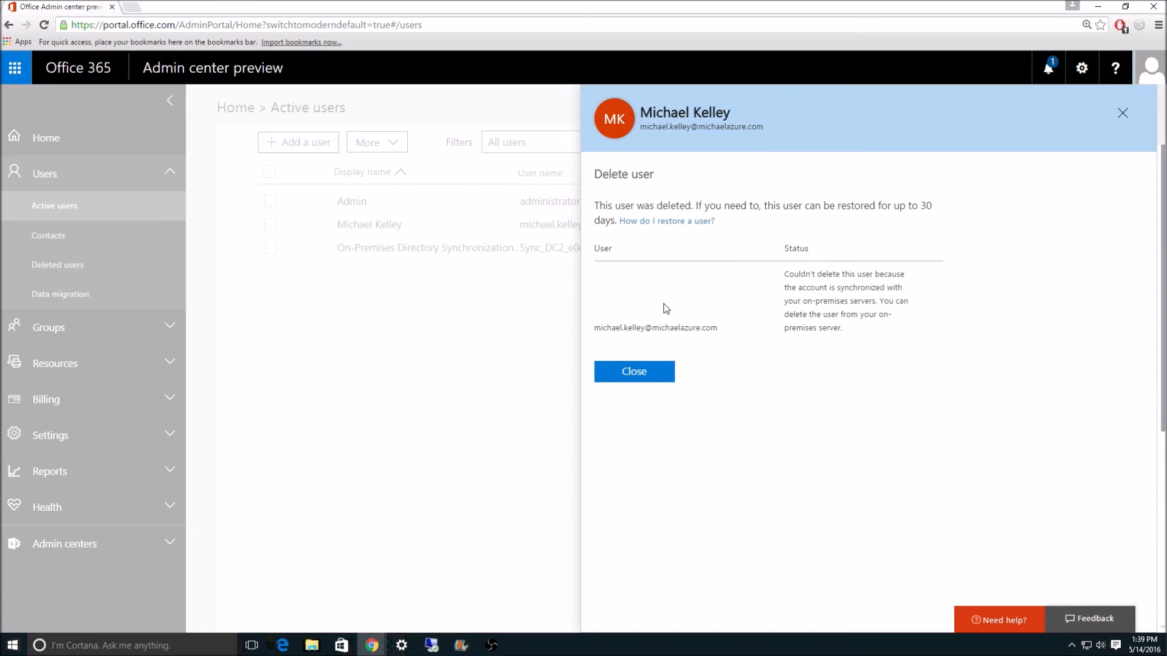
left_click(642, 375)
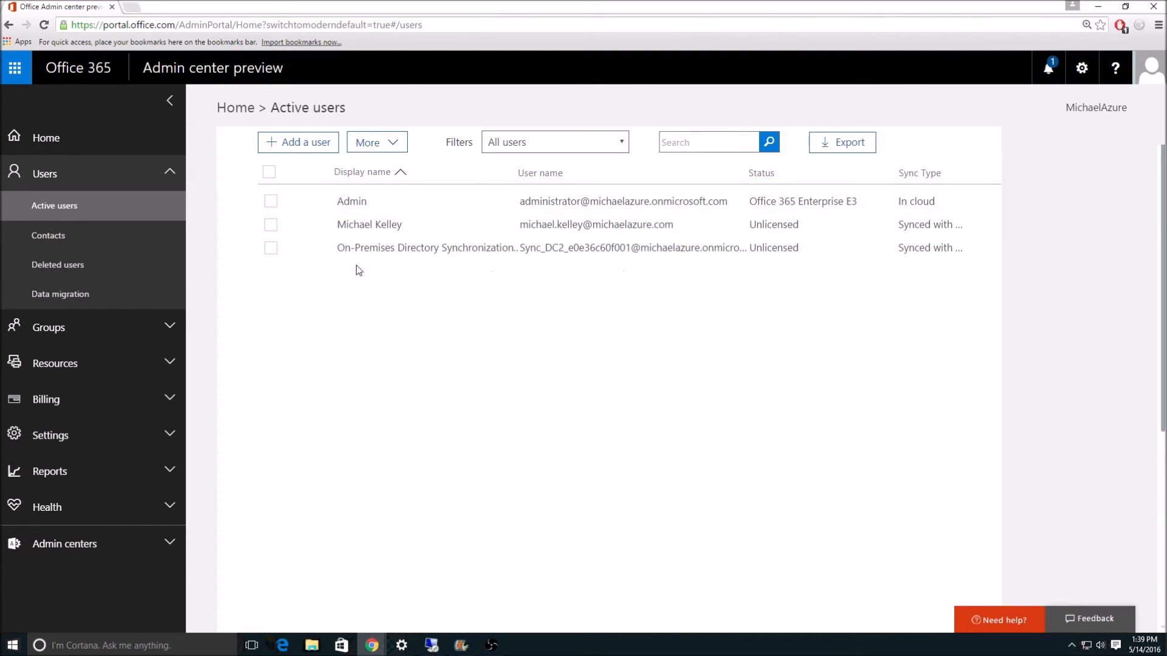
View Deleted users, then restore the browser to a smaller window moved aside
left_click(132, 274)
double_click(339, 5)
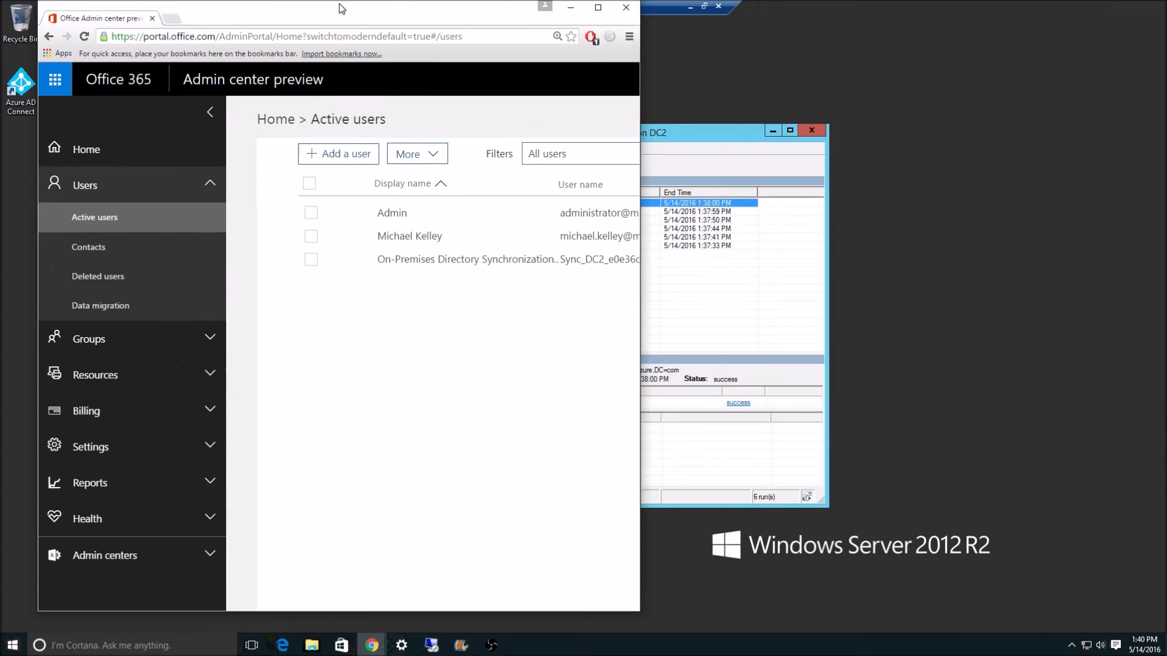
left_click_drag(339, 4, 447, 38)
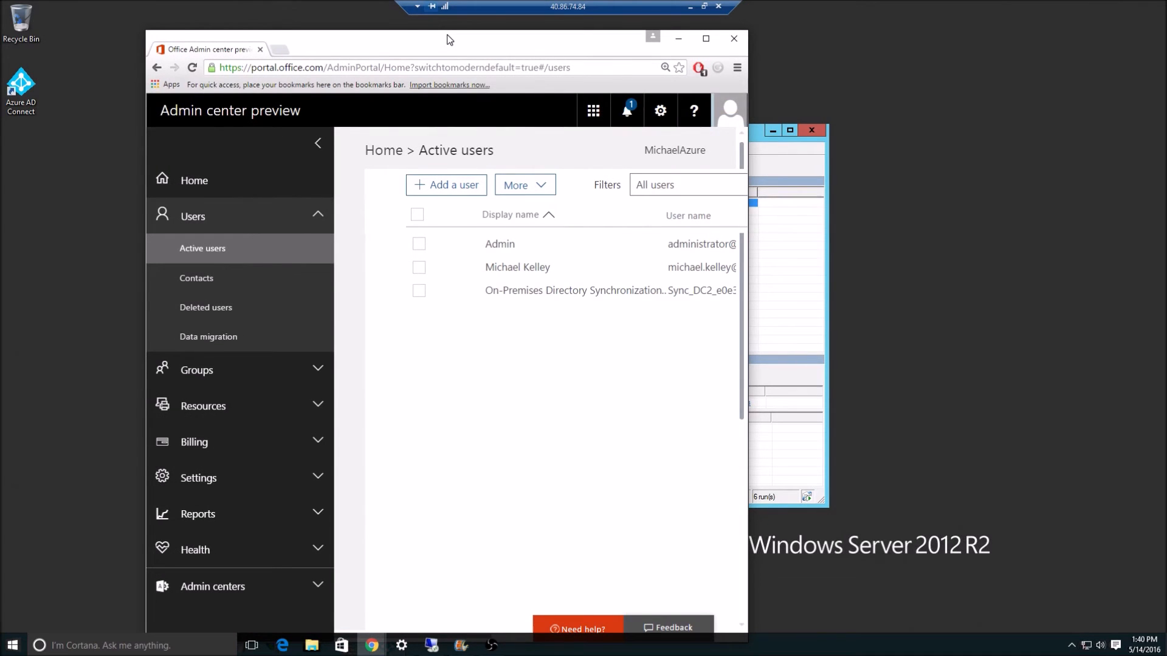
Minimize the browser, then open and close the connector Run dialog from the Actions menu
double_click(447, 38)
left_click(1097, 8)
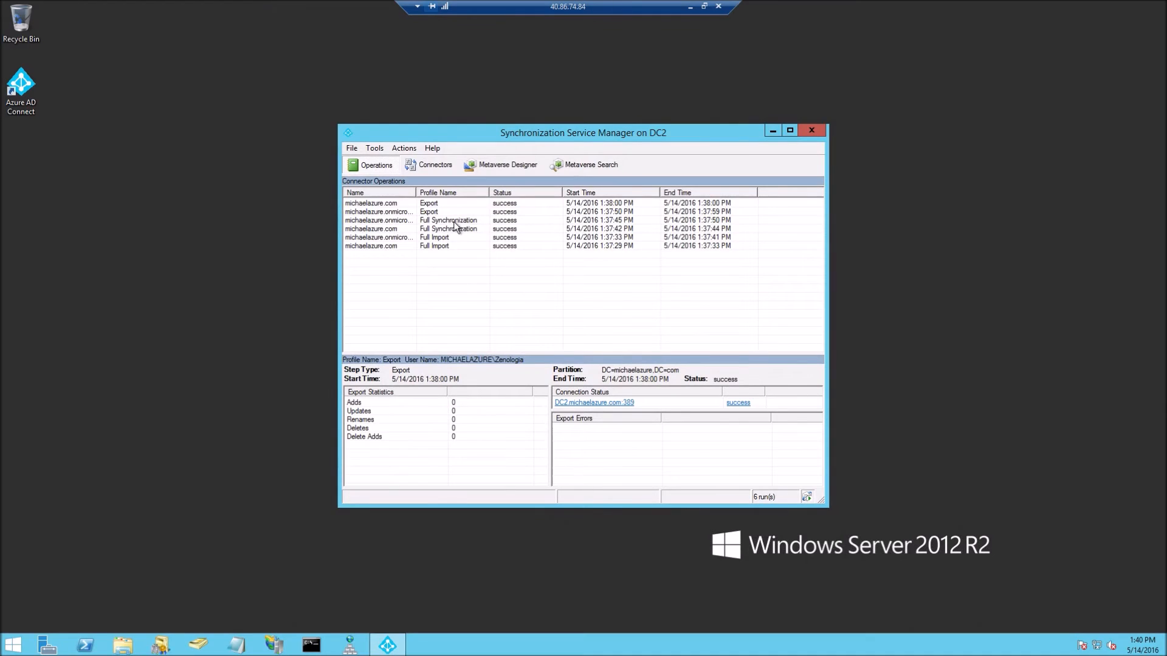
left_click(371, 149)
left_click(351, 149)
left_click(401, 148)
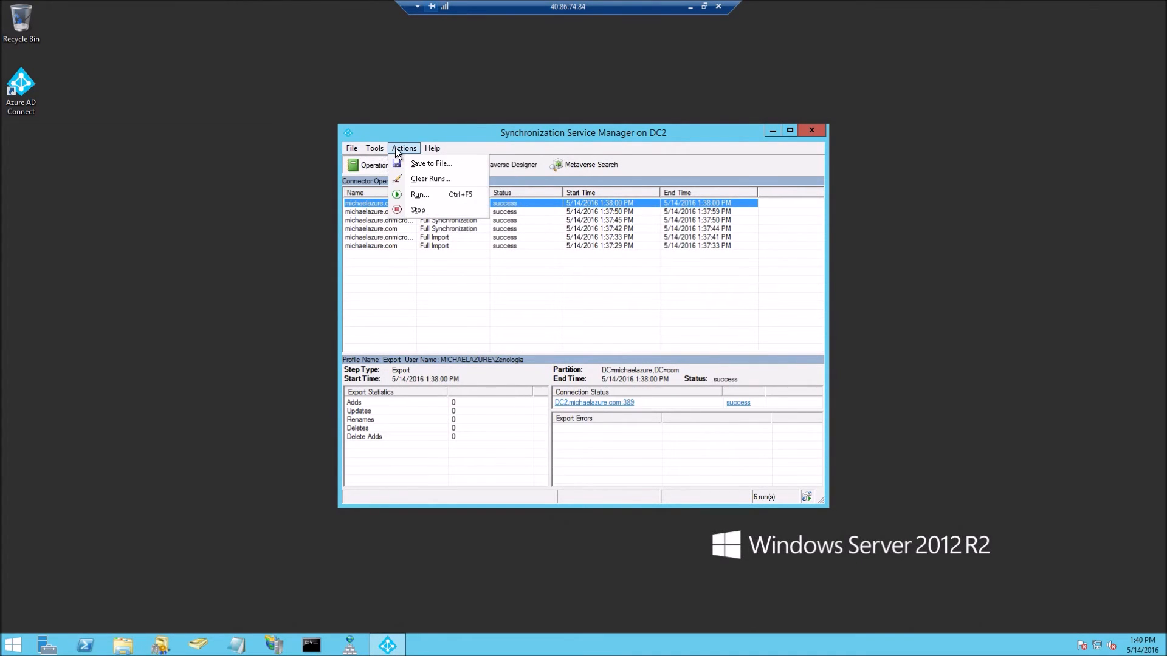
left_click(420, 195)
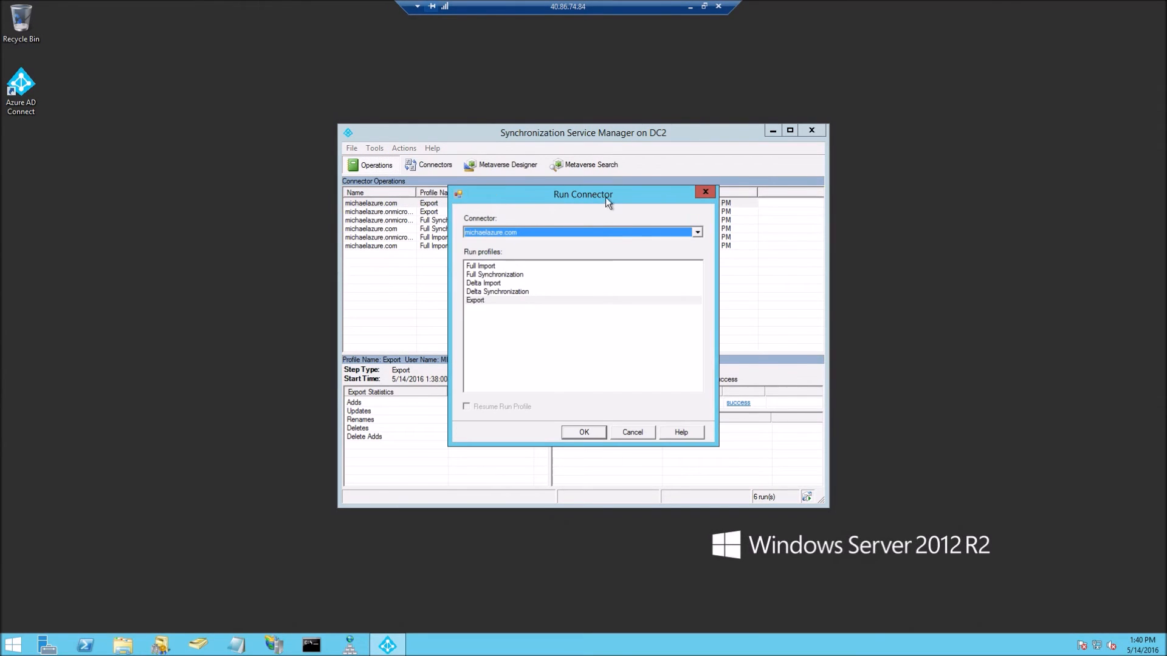
left_click_drag(605, 198, 737, 197)
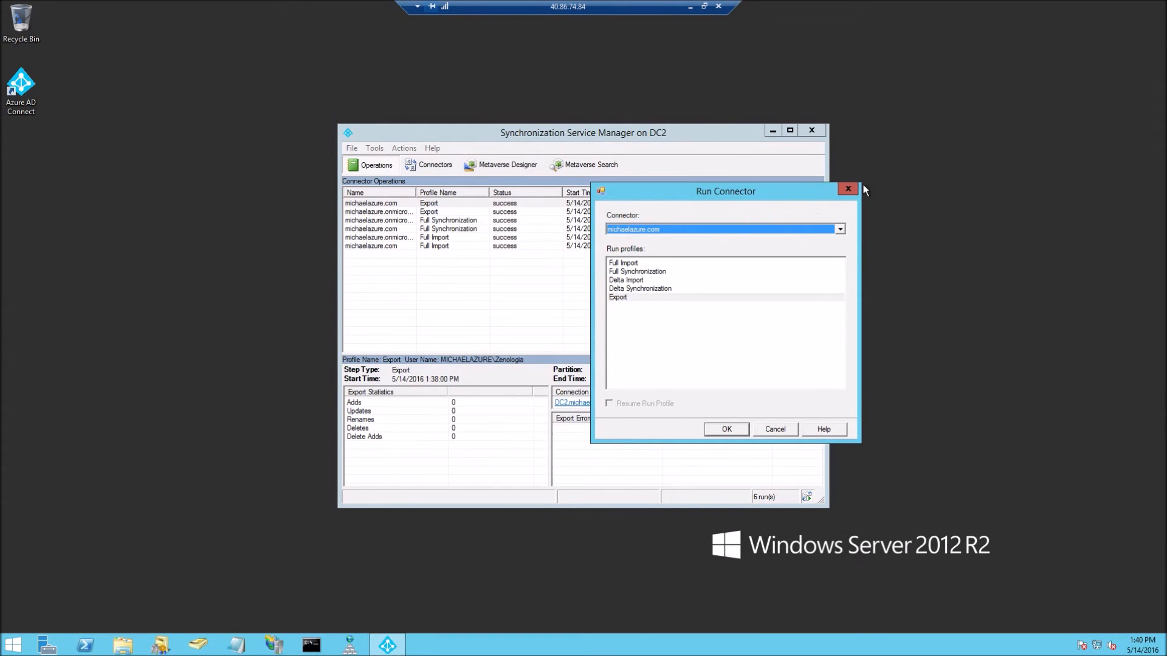
left_click(848, 189)
Choose Full Import as the run profile for the earliest run, then cancel without running
right_click(469, 246)
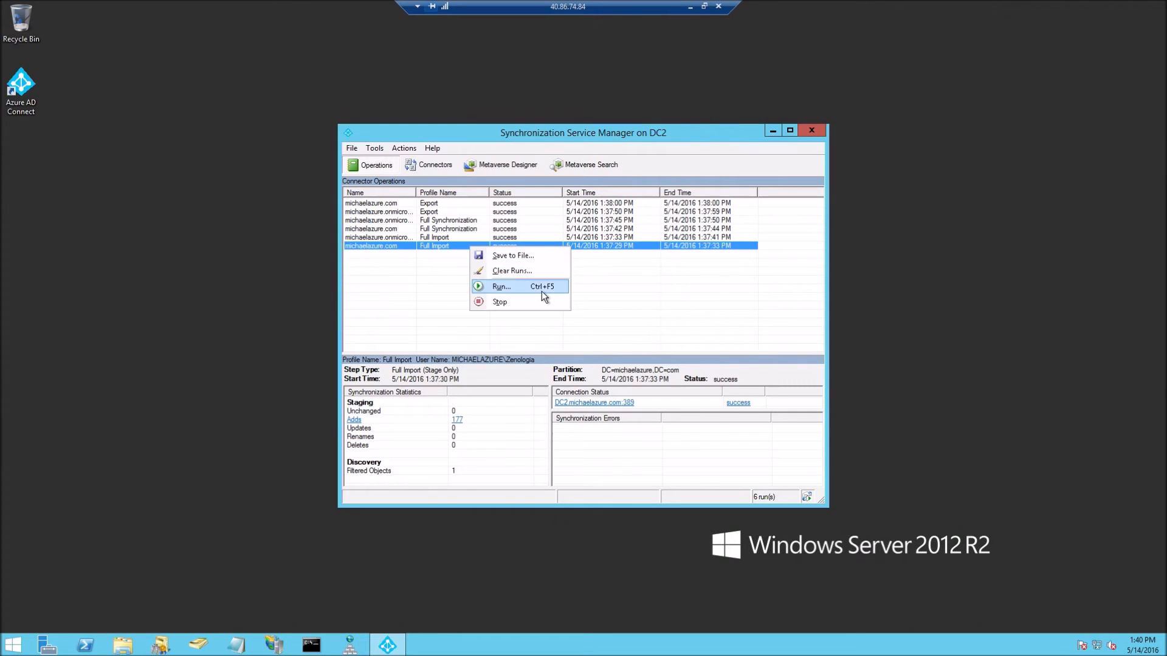
left_click(541, 290)
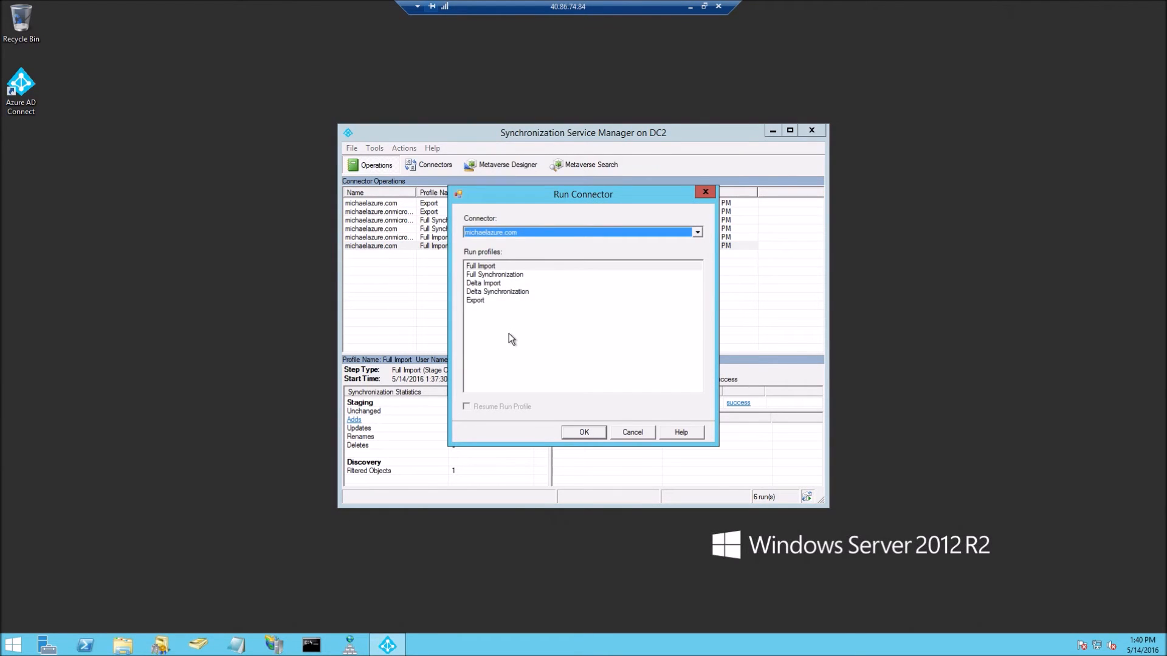
left_click(518, 268)
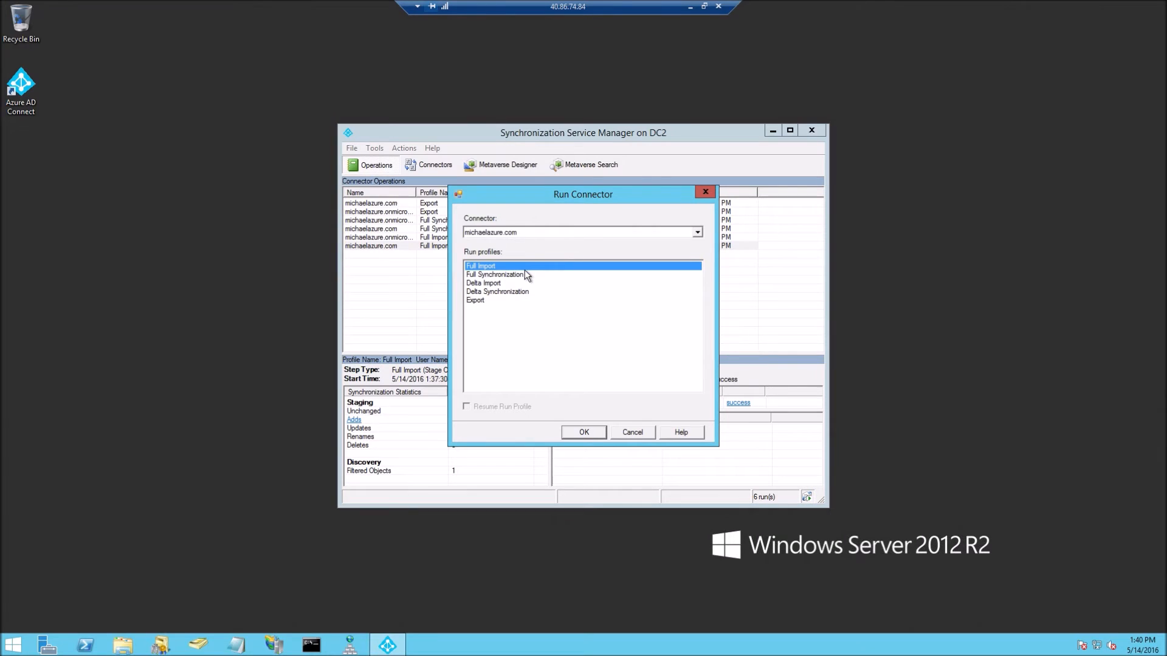
left_click(630, 432)
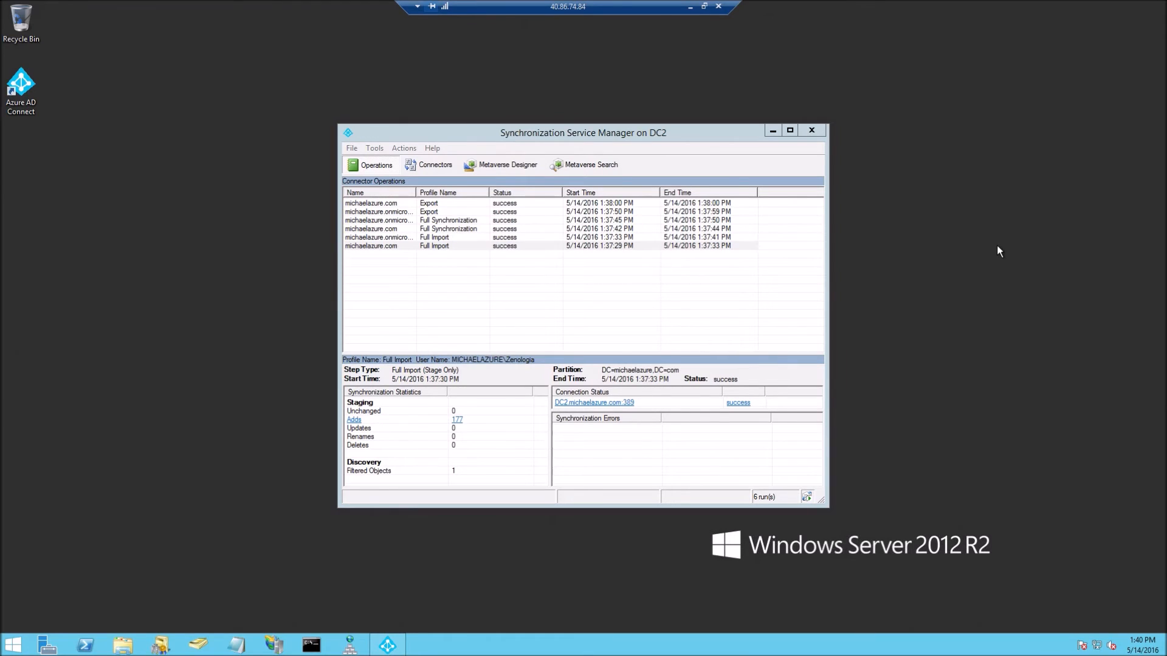
Launch Windows PowerShell as administrator from a Start search for 'powershell'
key("super")
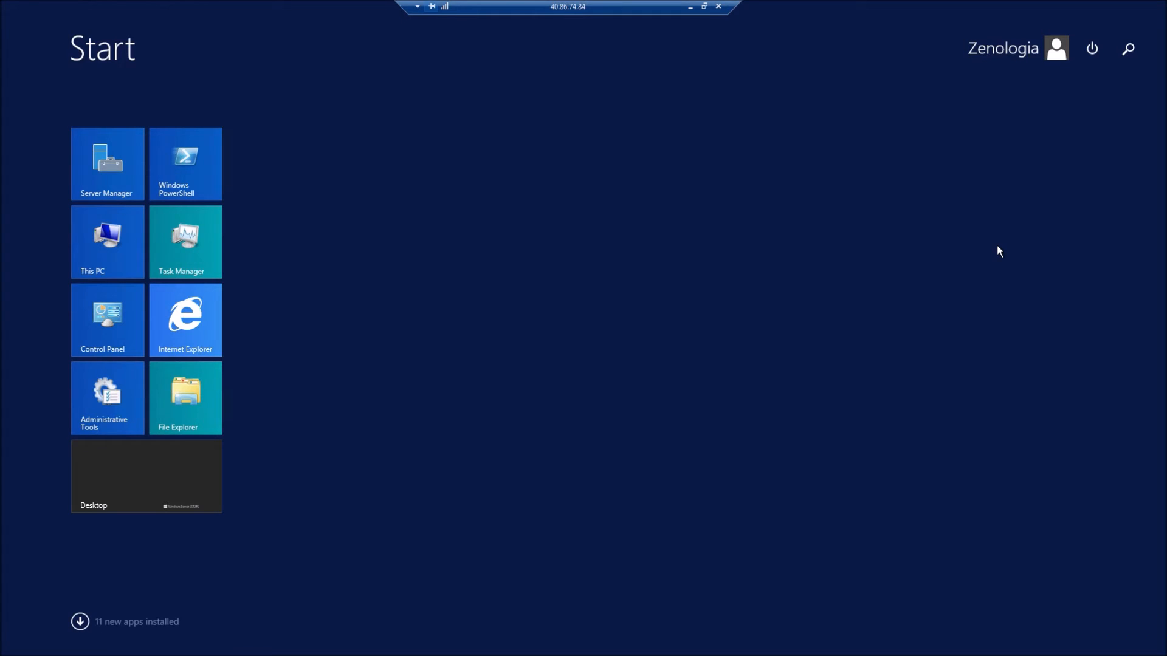
type("powers")
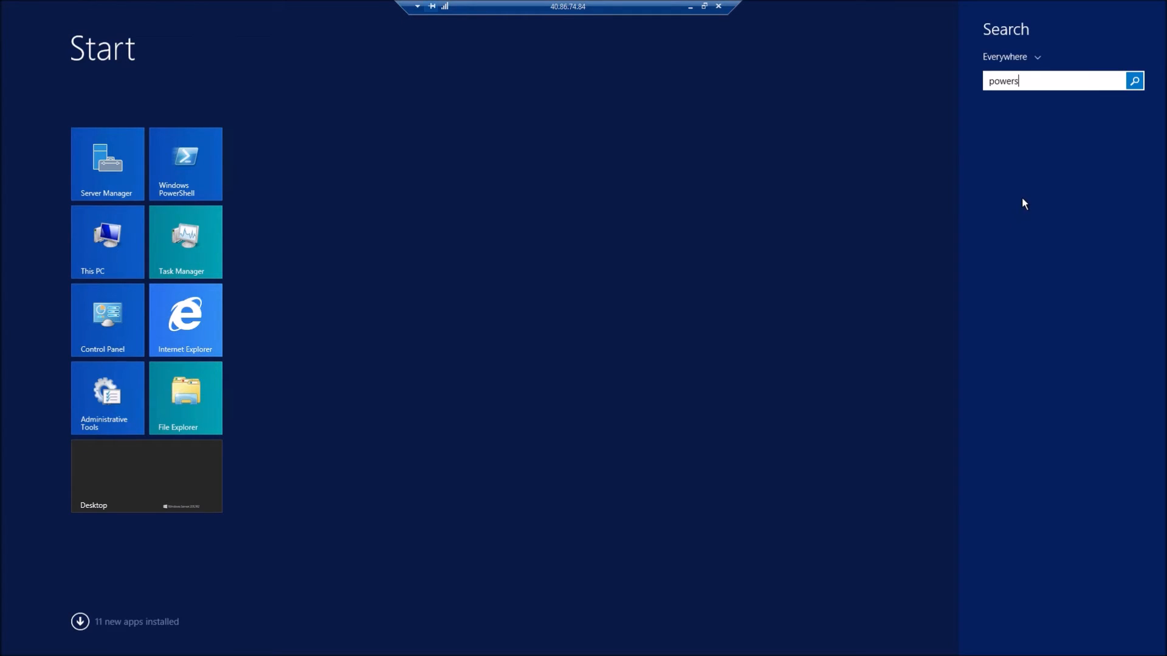
type("hell")
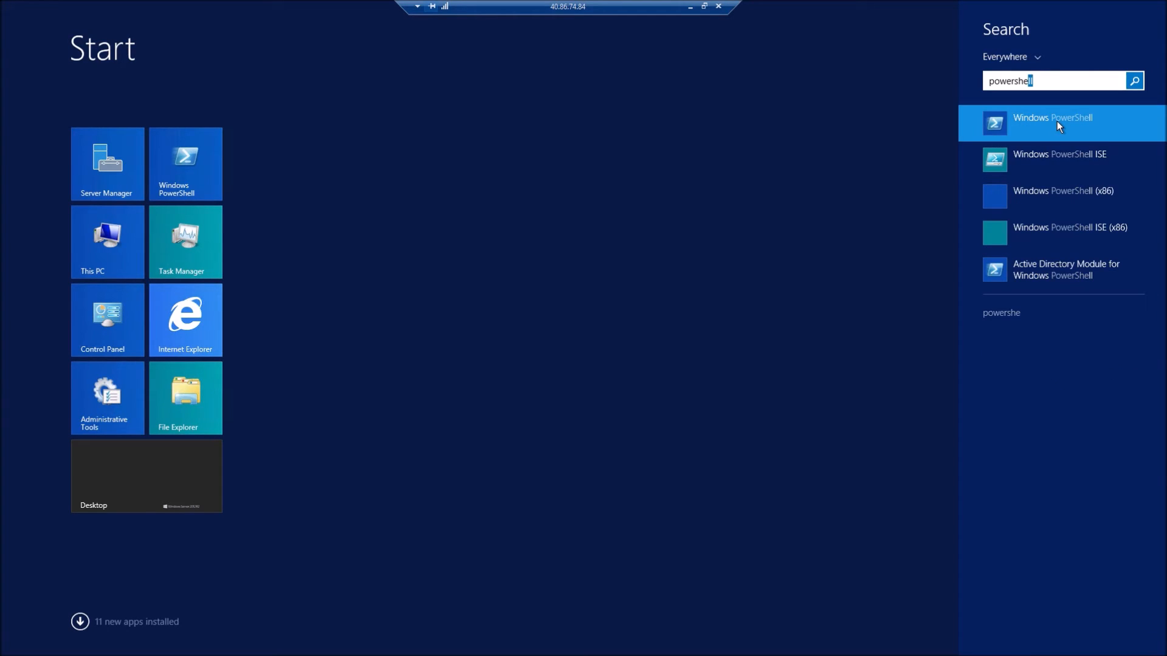
right_click(1056, 121)
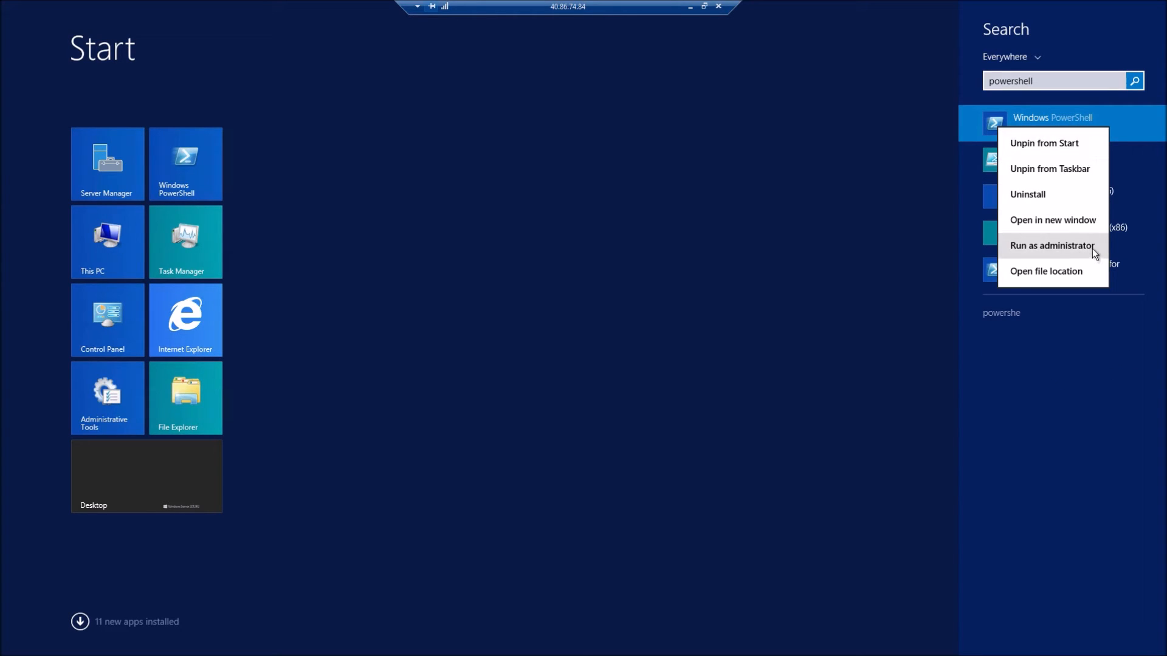
left_click(1091, 248)
left_click_drag(320, 11, 846, 123)
left_click(540, 236)
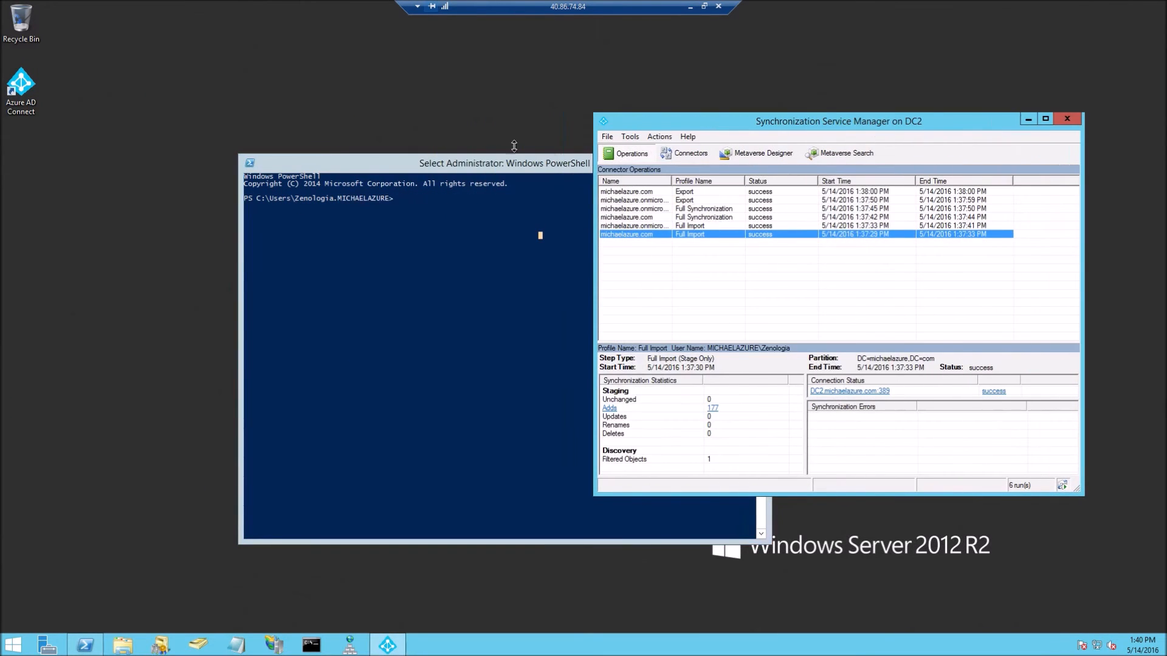
Load the ADSync module with Import-Module ADSync
left_click_drag(446, 170, 347, 74)
left_click(418, 154)
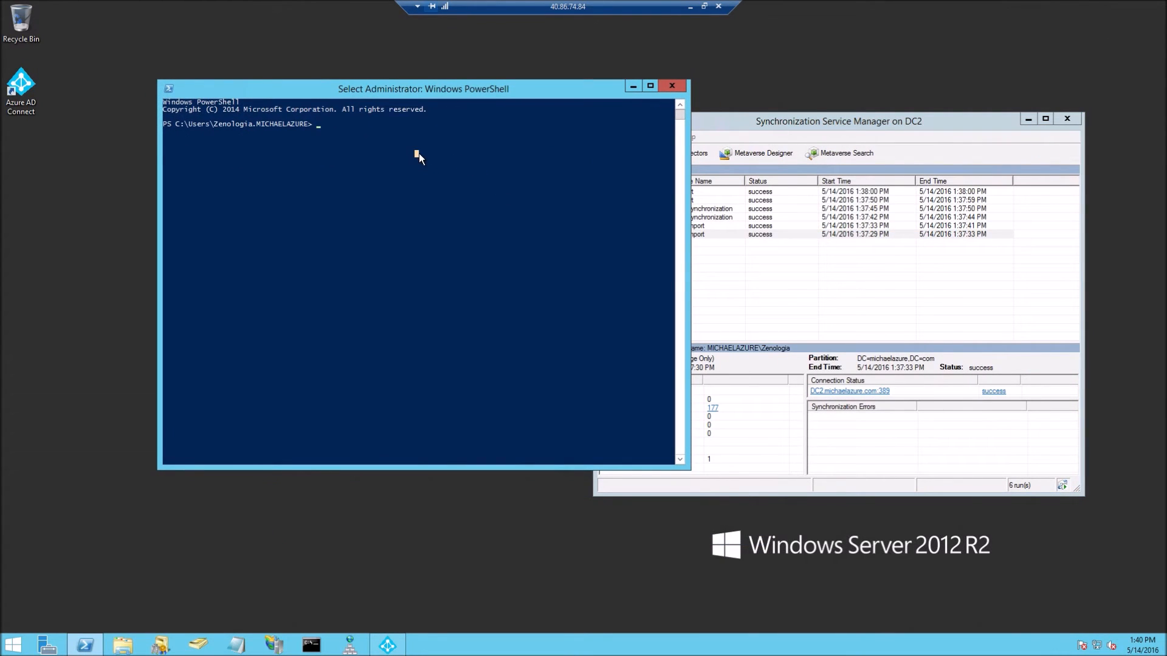
type("import-mod")
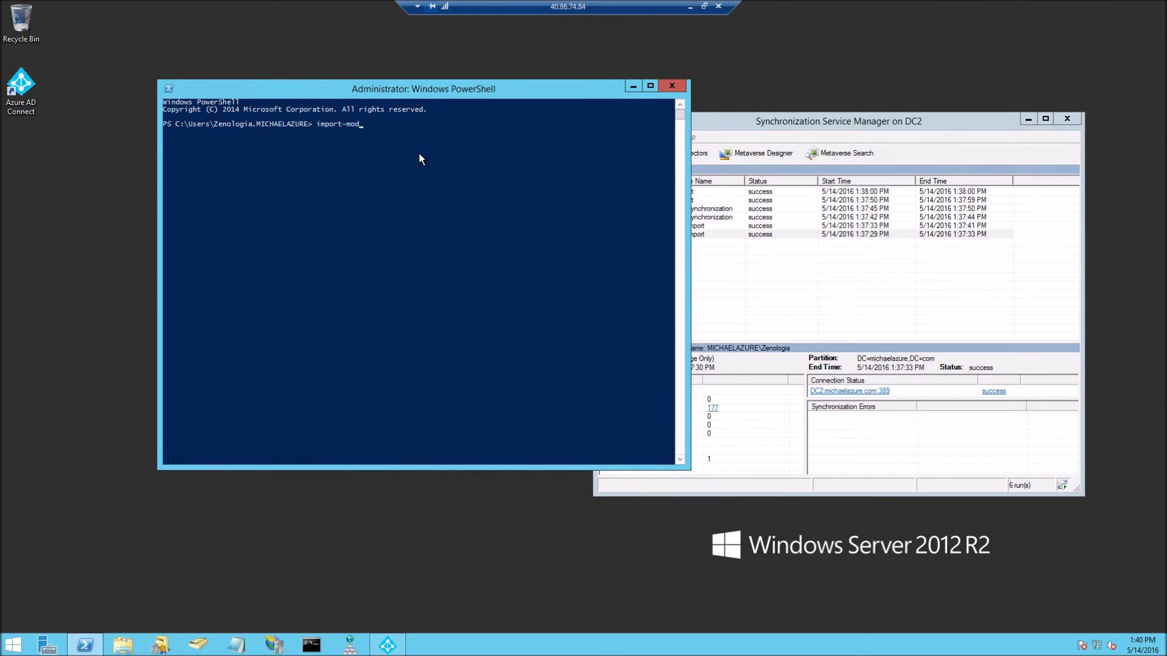
key("Tab")
type("a")
key("Return")
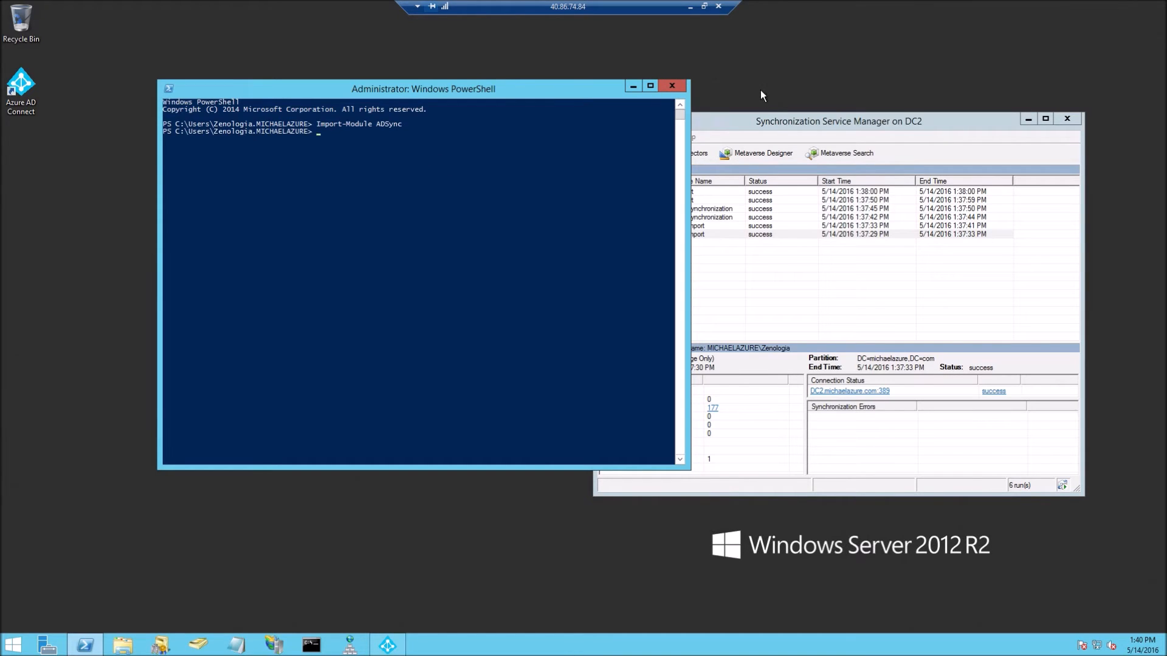
Start a delta sync with Start-ADSyncSyncCycle -PolicyType delta
left_click_drag(480, 96, 411, 114)
left_click(356, 201)
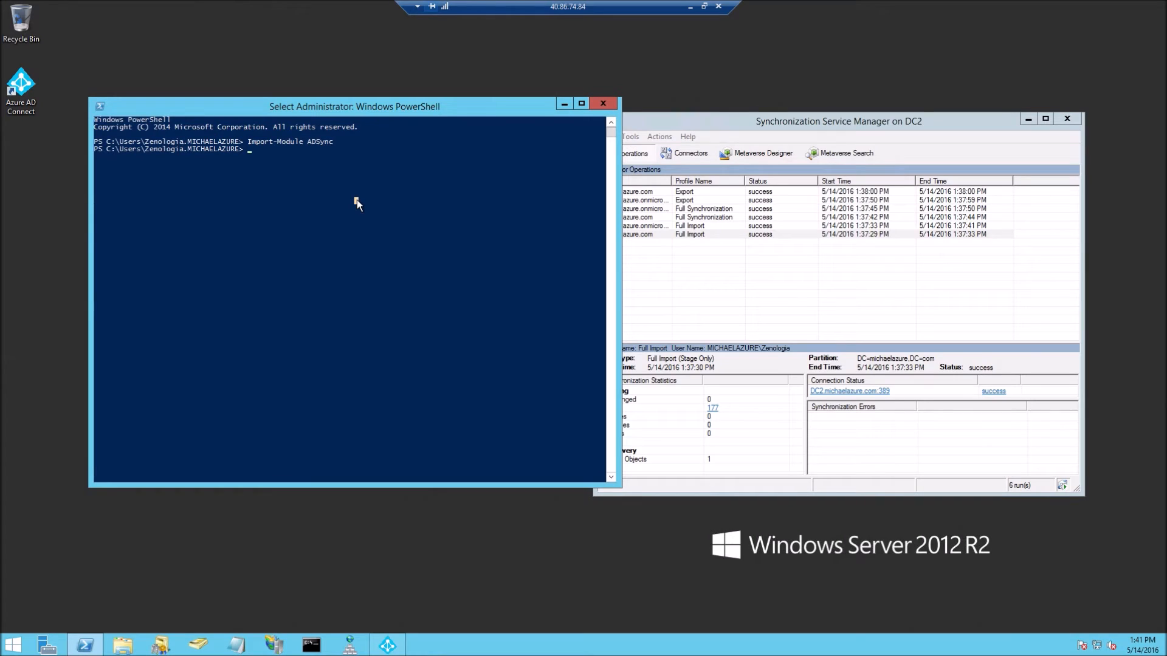
type("start-")
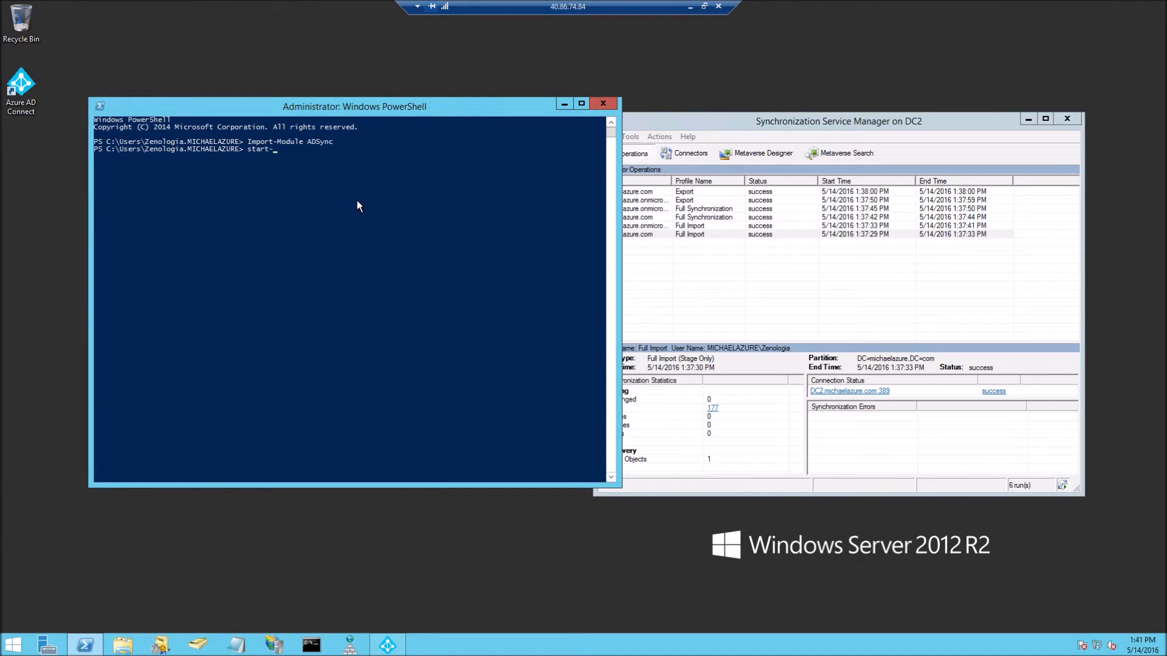
type("adsync")
key("Tab")
key("Tab")
key("BackSpace")
key("BackSpace")
key("BackSpace")
key("BackSpace")
key("BackSpace")
key("BackSpace")
key("BackSpace")
key("BackSpace")
key("BackSpace")
key("BackSpace")
key("BackSpace")
key("BackSpace")
type("Sync")
key("Tab")
type("-Verbose")
key("BackSpace")
key("BackSpace")
key("BackSpace")
key("BackSpace")
key("BackSpace")
key("BackSpace")
key("BackSpace")
key("Tab")
type("delta")
key("Return")
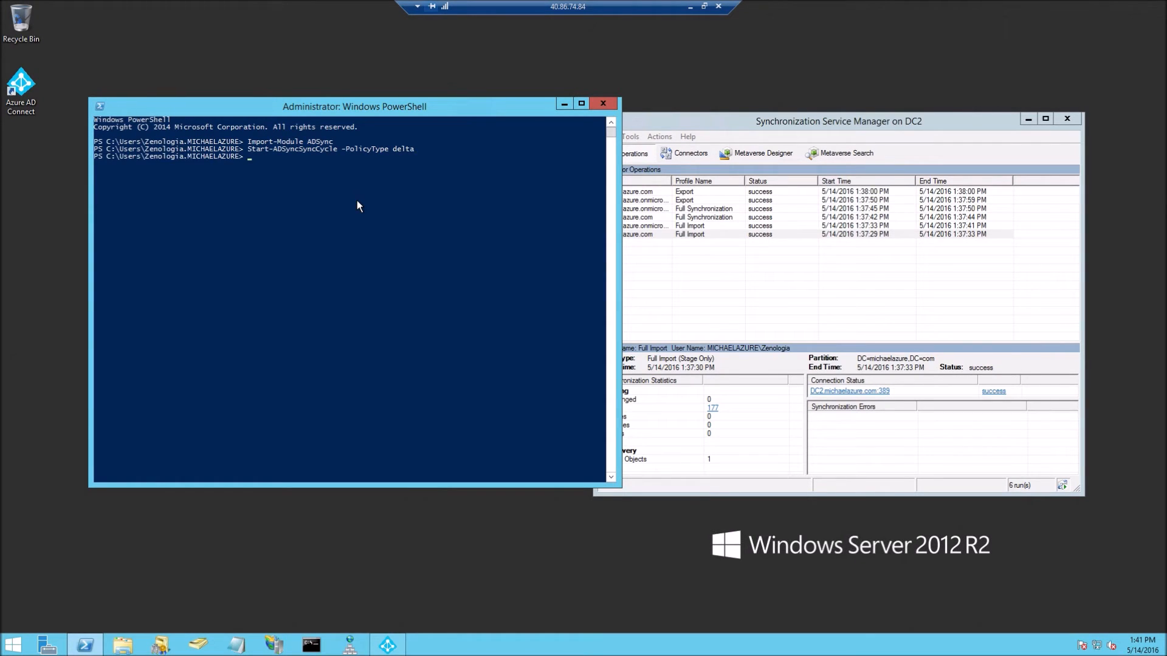
Close the Synchronization Service Manager window
left_click(714, 307)
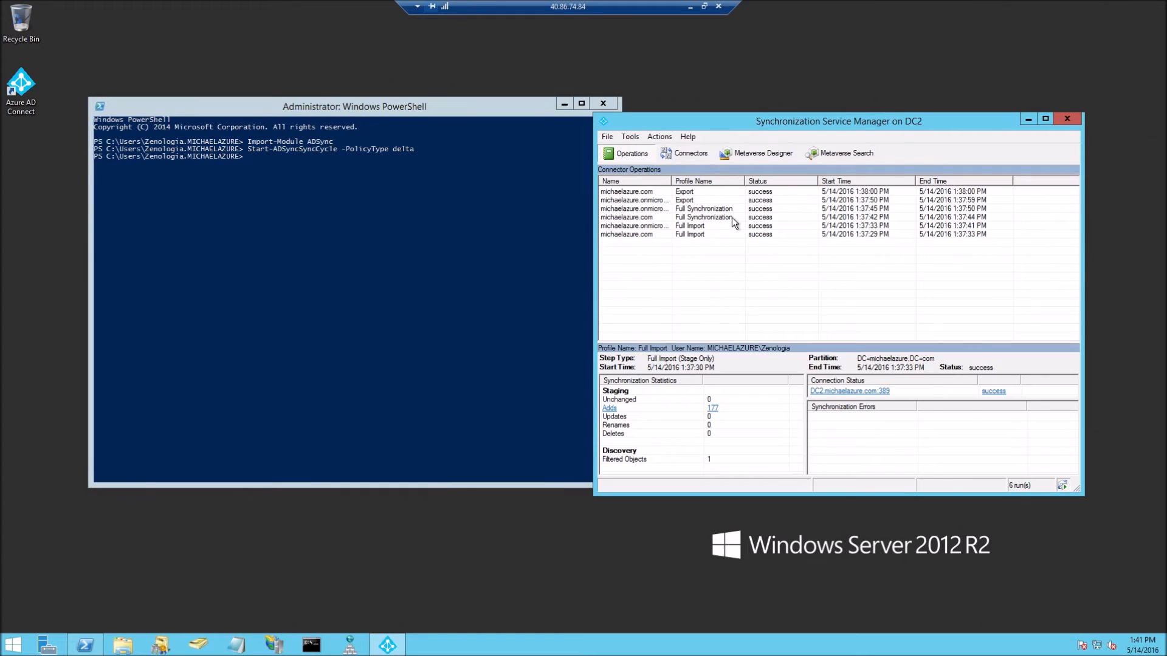
left_click_drag(616, 117, 522, 117)
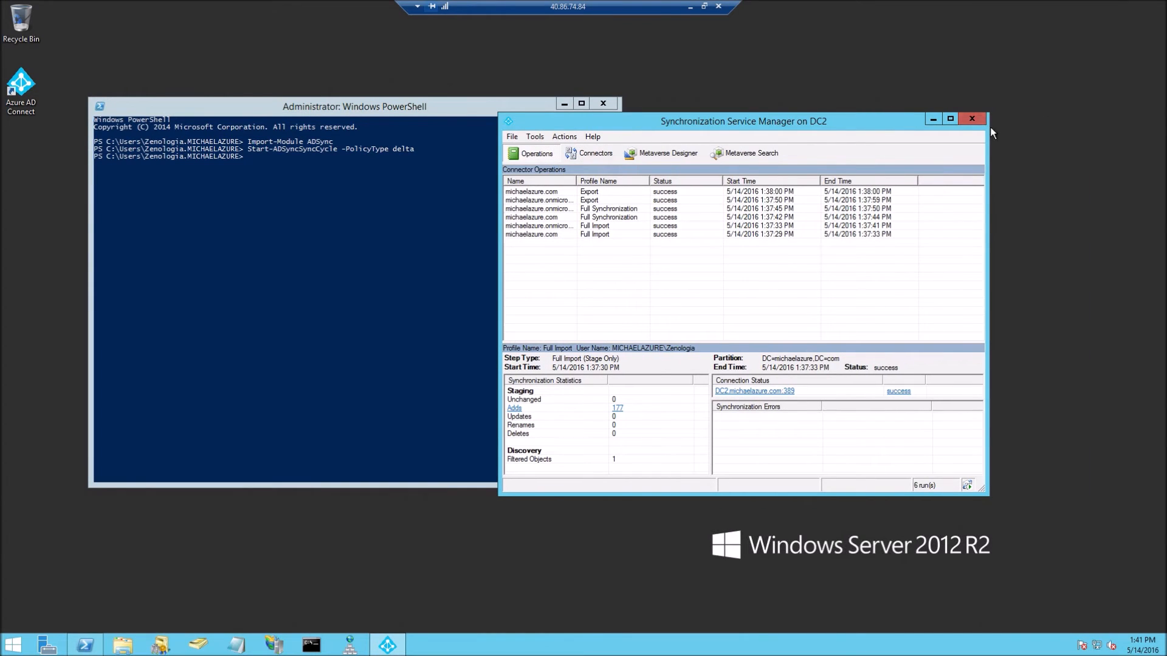
left_click(972, 119)
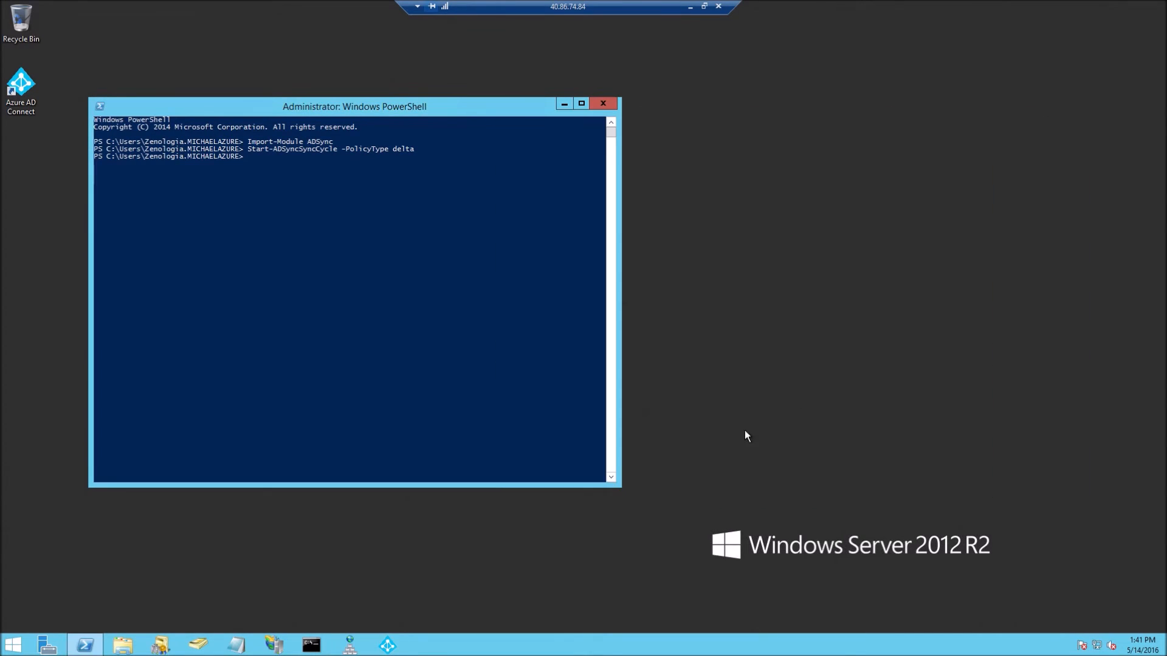
Review the completed sync runs, then recall the sync command with its policy type changed to Initial
left_click(387, 645)
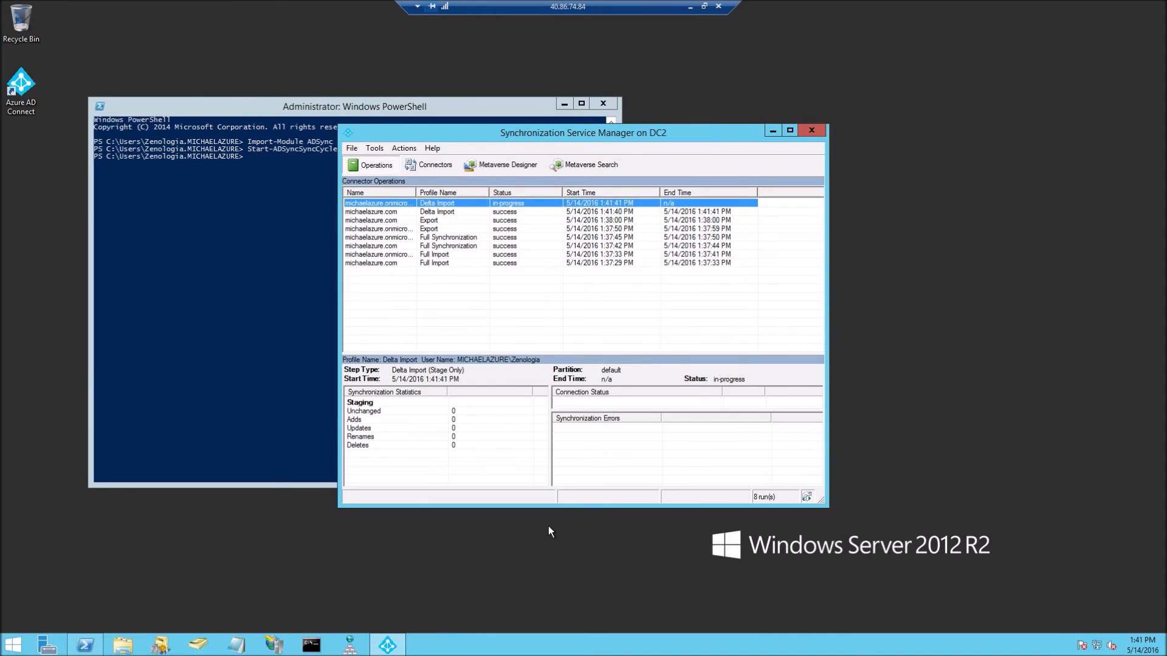
left_click_drag(610, 131, 844, 126)
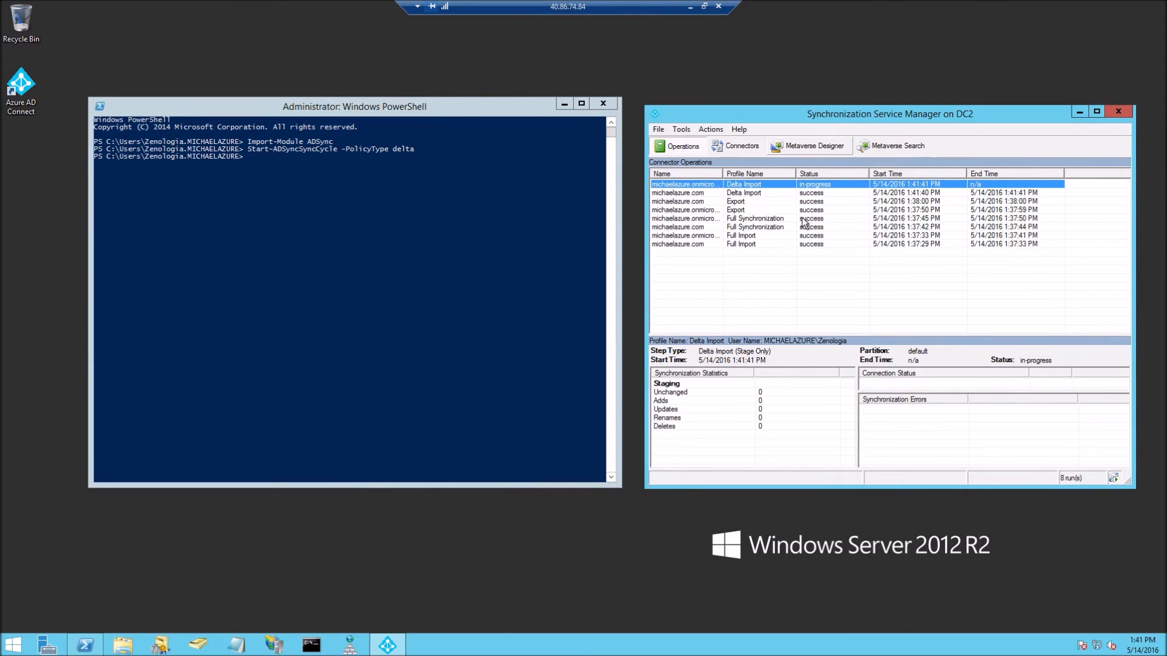
left_click(596, 308)
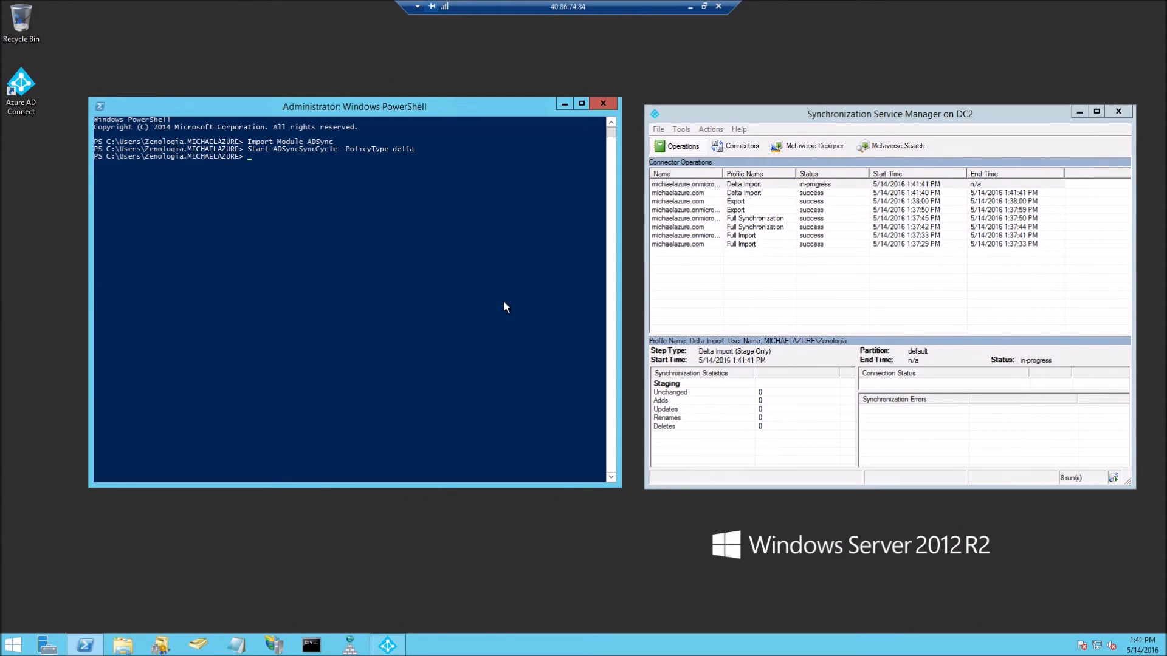
key("Up")
key("BackSpace")
key("BackSpace")
key("BackSpace")
key("BackSpace")
key("BackSpace")
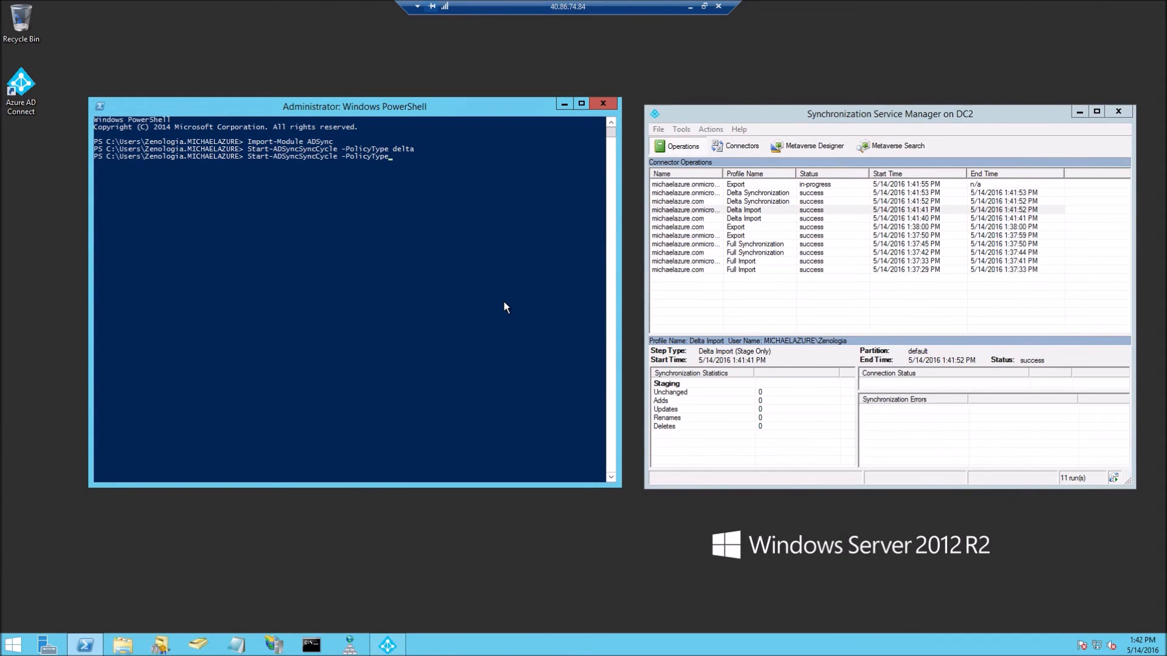
type("in")
key("Tab")
Close PowerShell and the Synchronization Service Manager
left_click(601, 109)
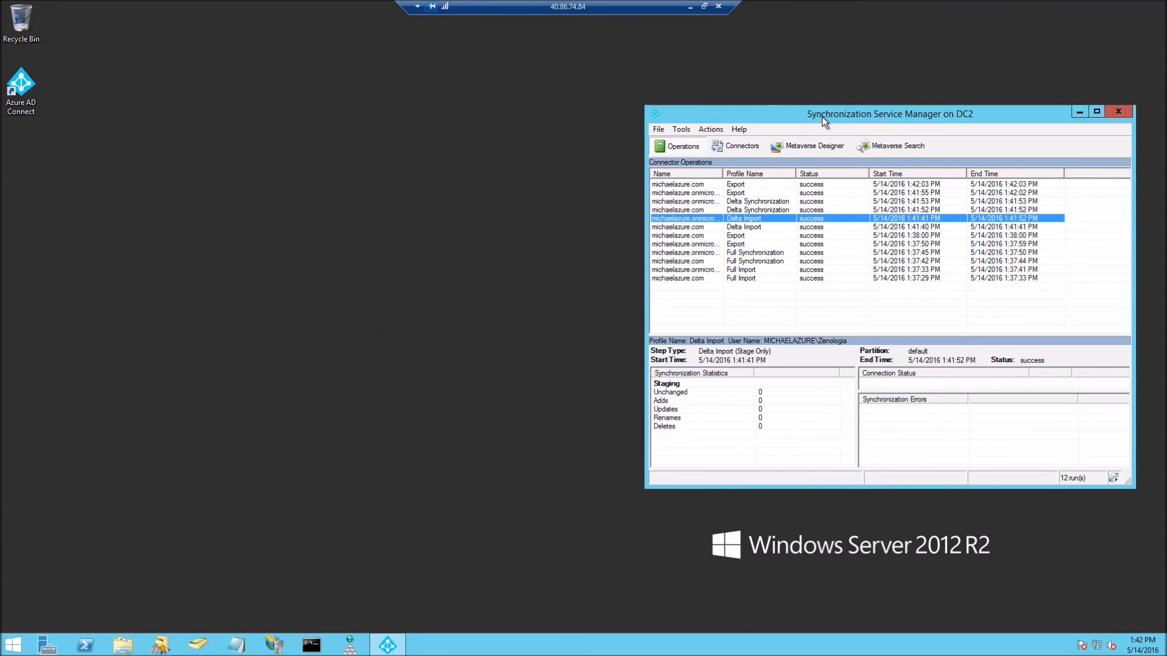
left_click_drag(822, 117, 526, 92)
left_click(822, 92)
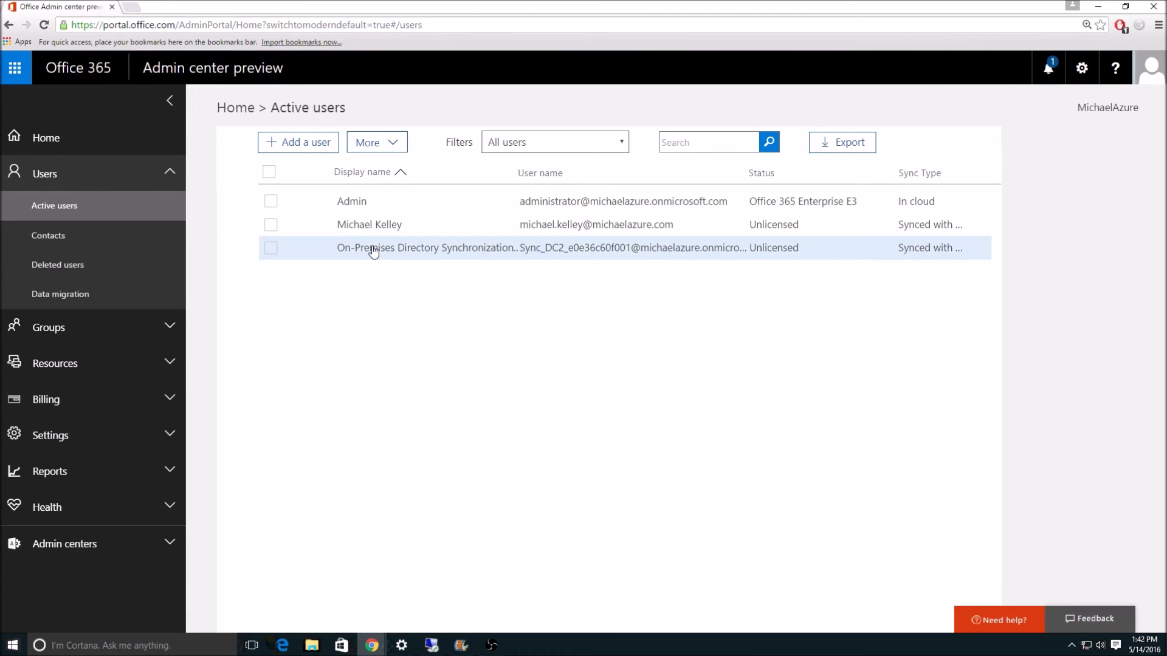
View the Groups list of eight synced security groups, then return to the server's remote desktop
left_click(119, 328)
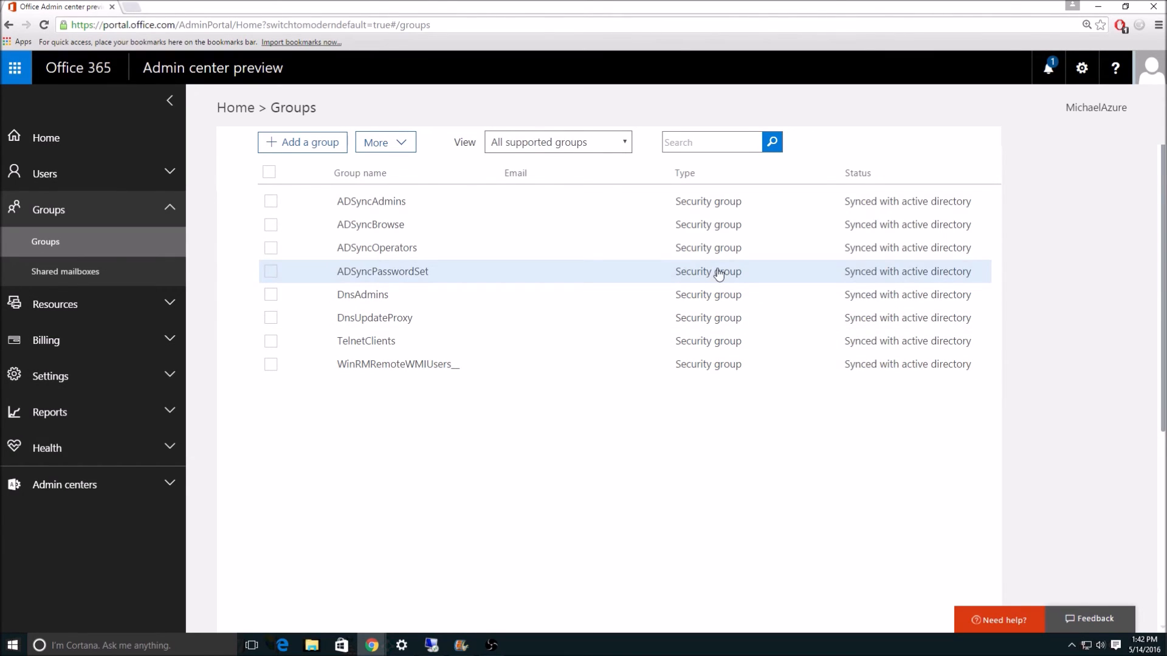
left_click(1098, 7)
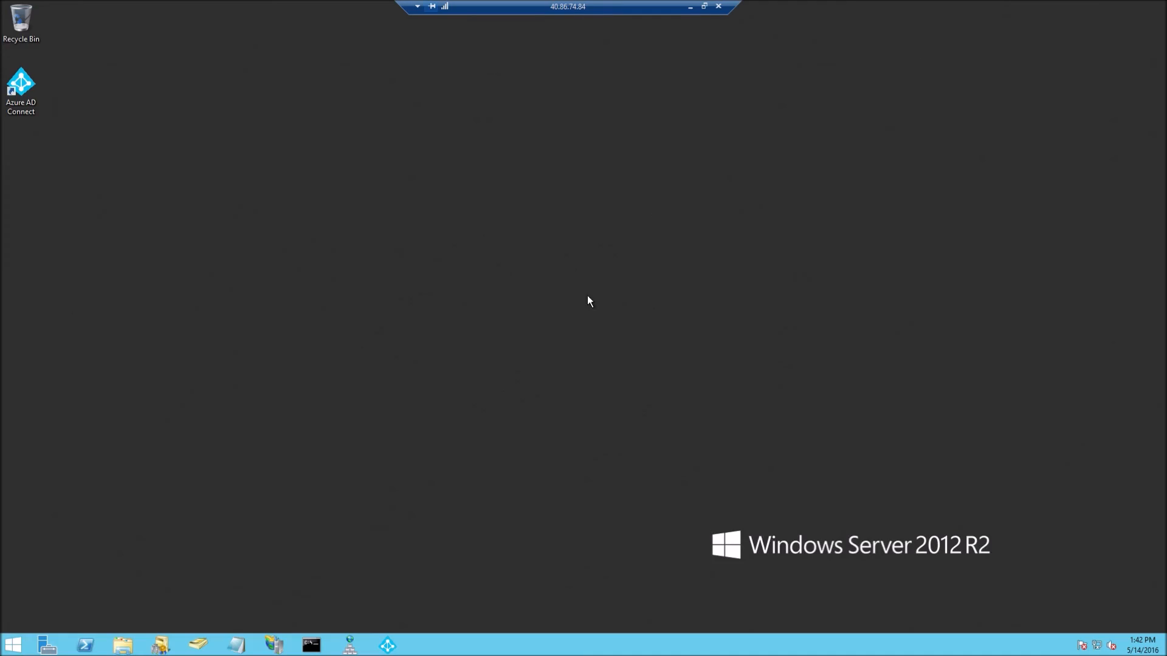
Under Connectors, open michaelazure.com's Properties at Configure Directory Partitions
left_click(387, 644)
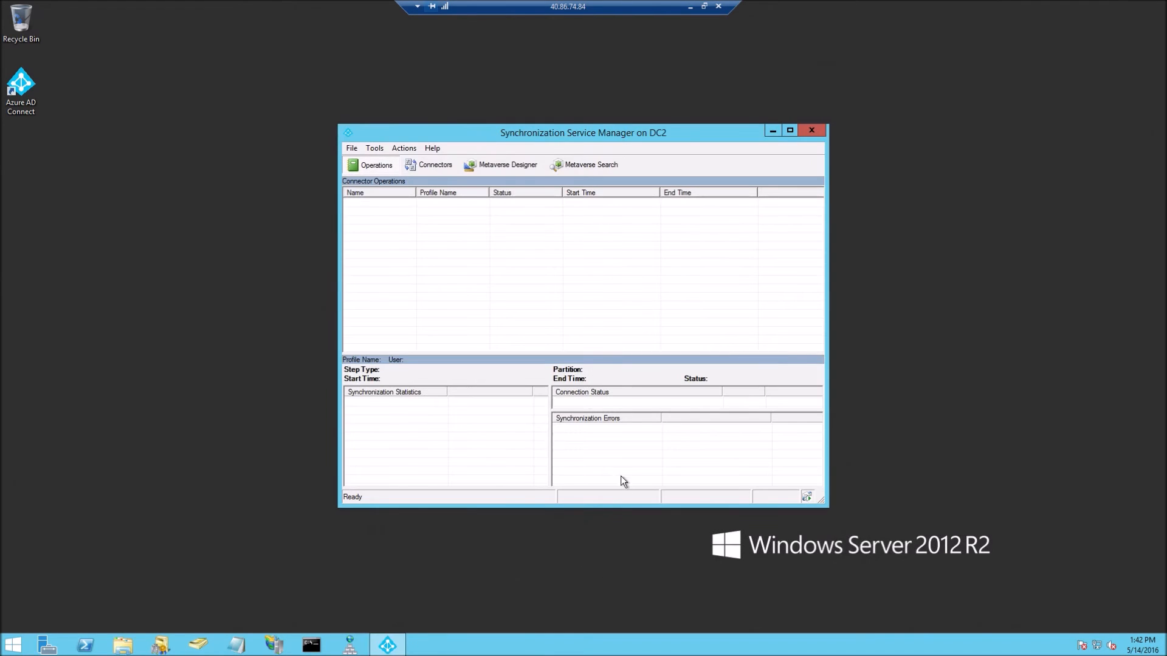
left_click(439, 169)
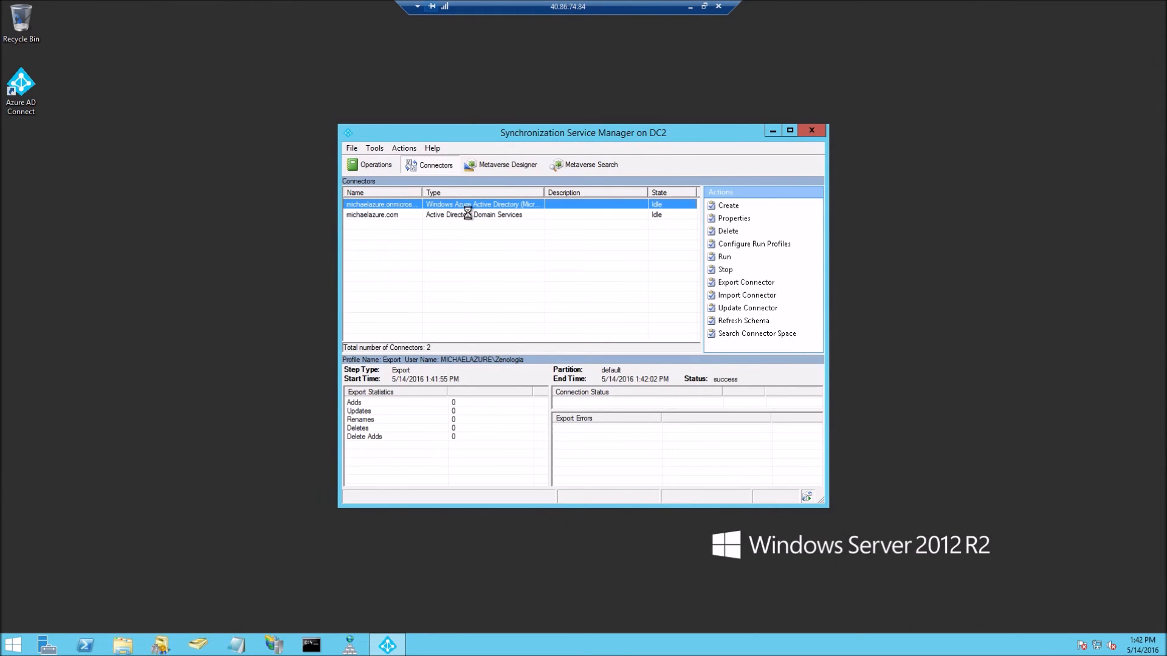
left_click(469, 216)
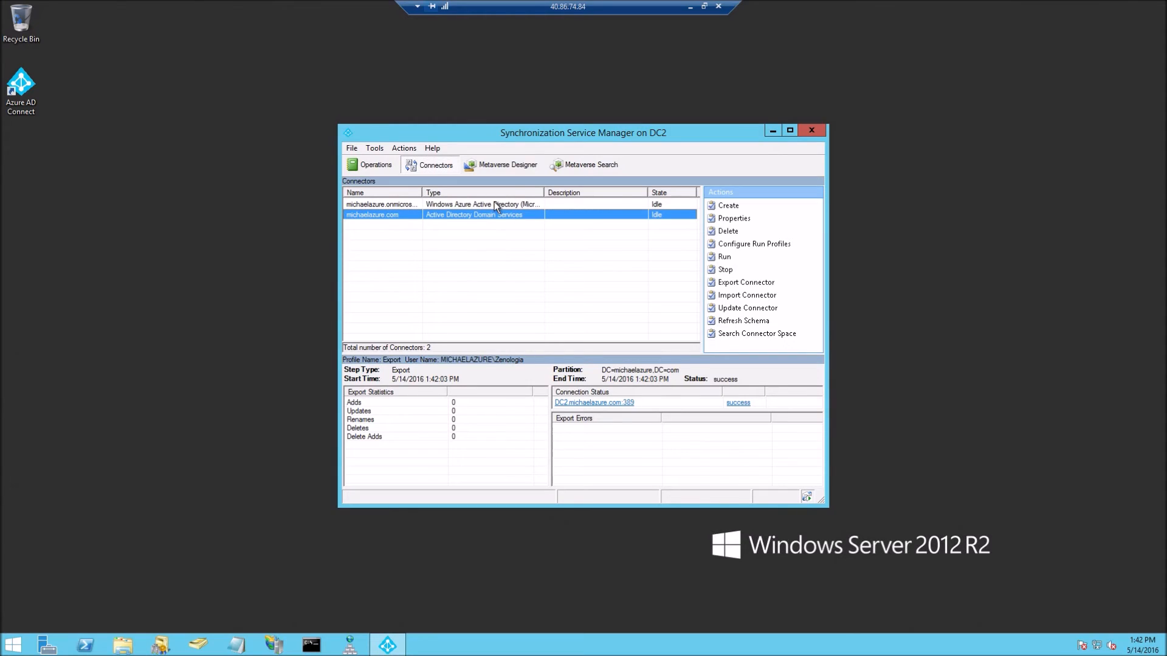
double_click(463, 217)
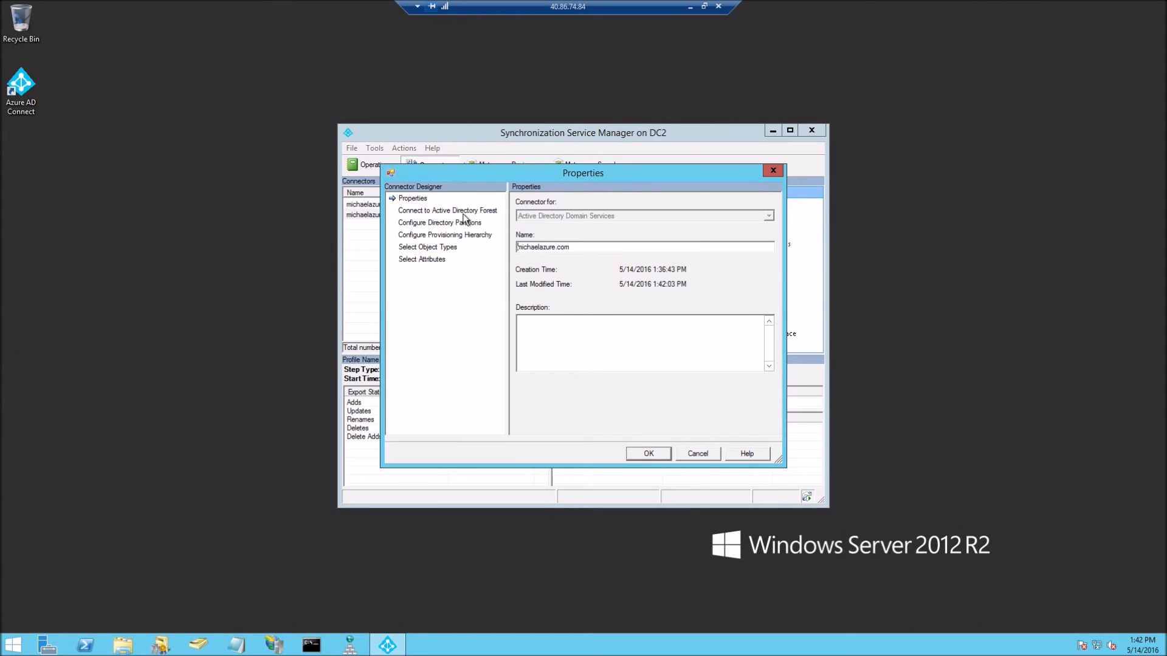
left_click(772, 171)
right_click(547, 215)
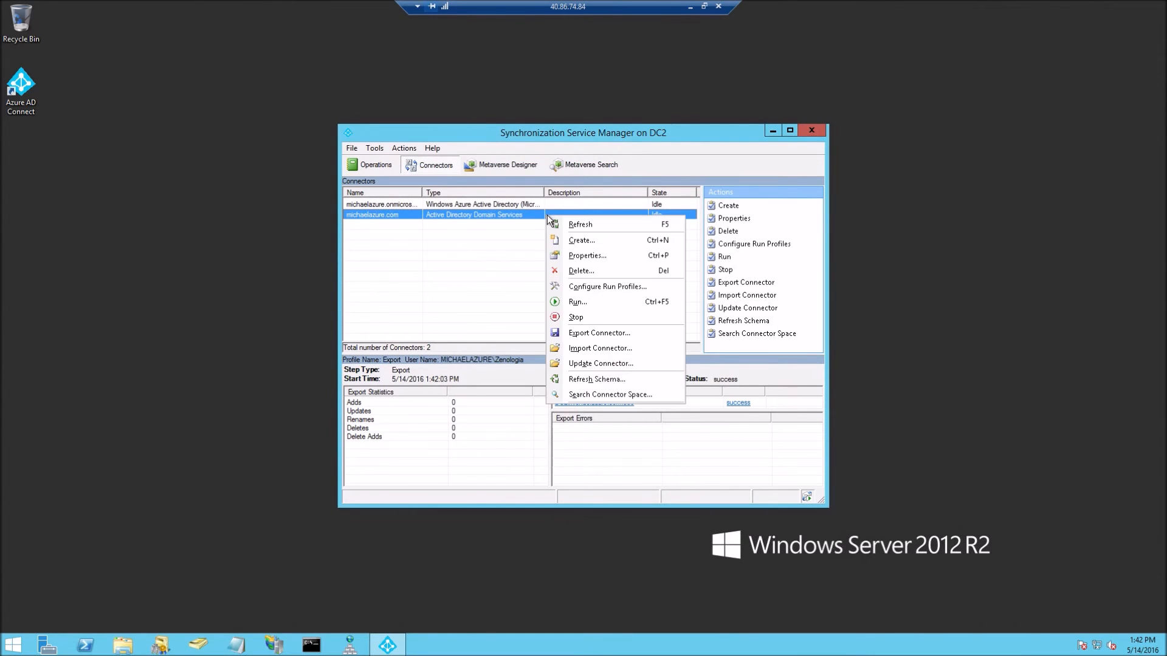
left_click(610, 260)
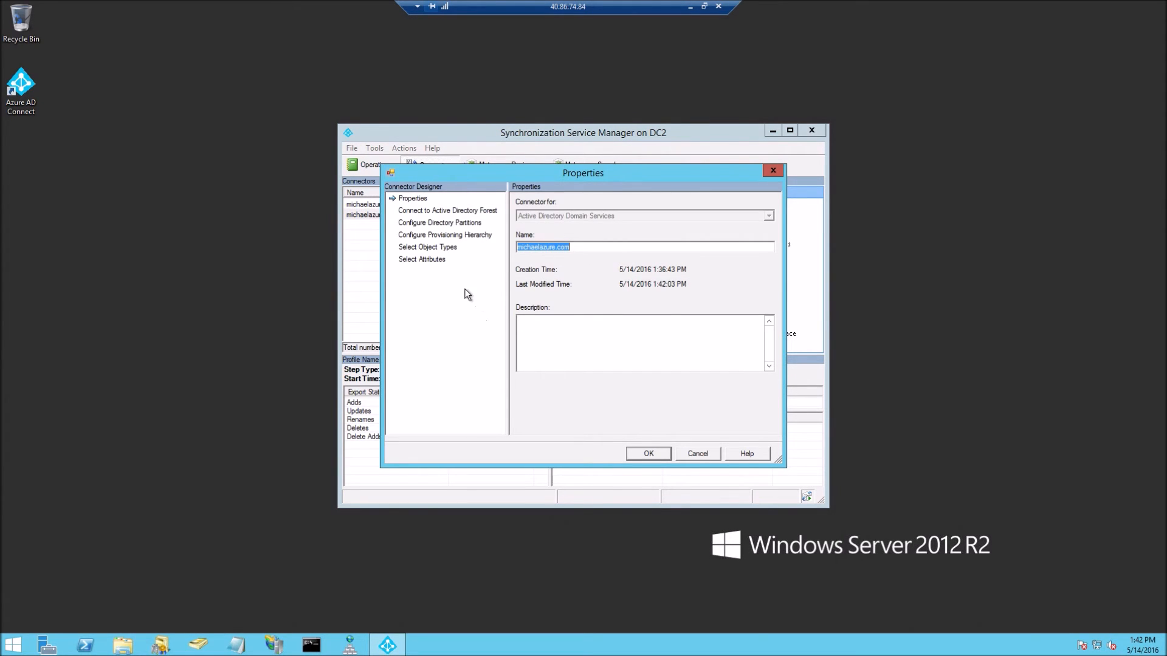
left_click(441, 225)
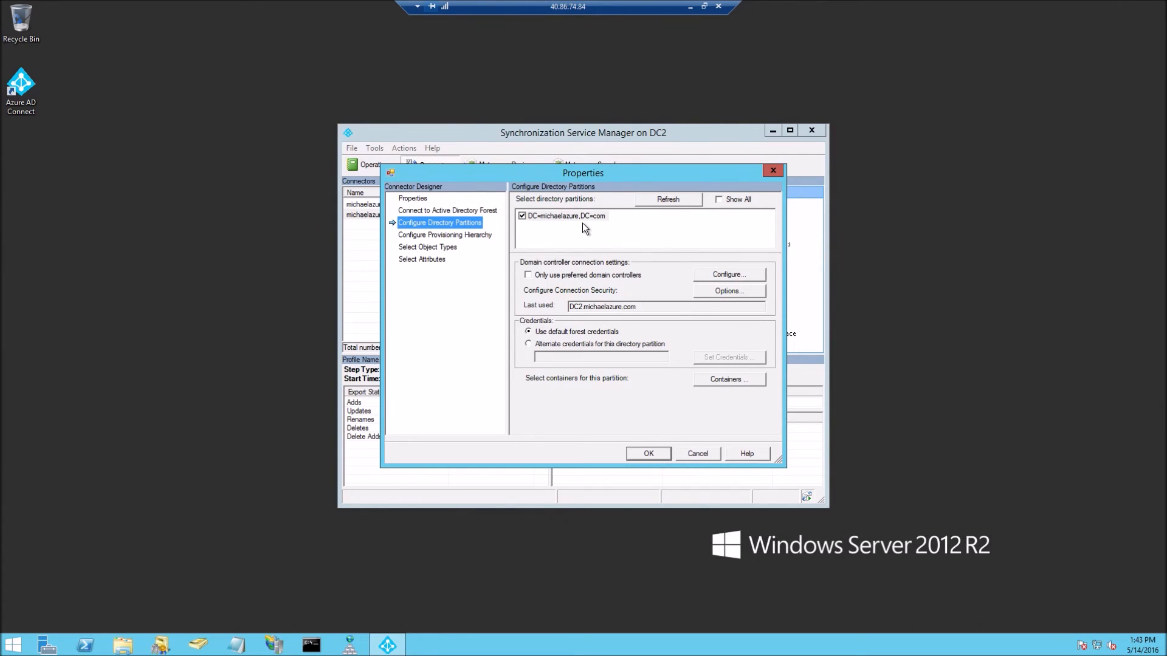
Enter alternate partition credentials with the admin user name and password, dismissing the failed-authentication log
double_click(582, 222)
type("ZenolgZ")
key("BackSpace")
key("BackSpace")
key("BackSpace")
key("BackSpace")
key("BackSpace")
key("BackSpace")
key("BackSpace")
type("Zenologia")
key("Tab")
type("**************")
key("Return")
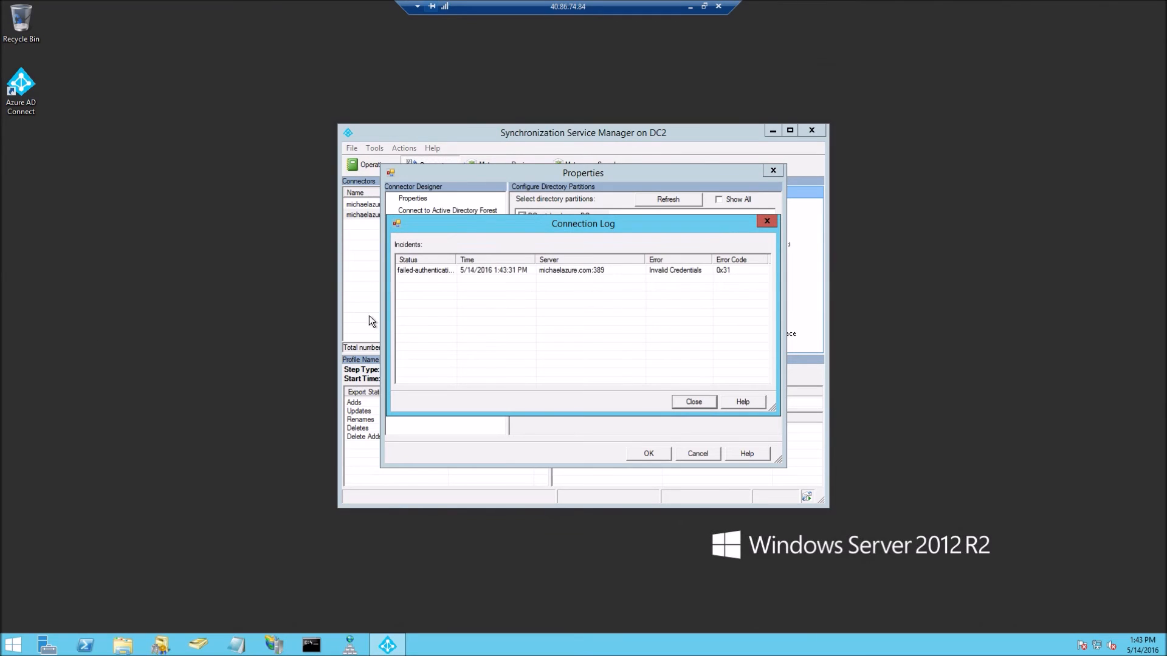
left_click(693, 401)
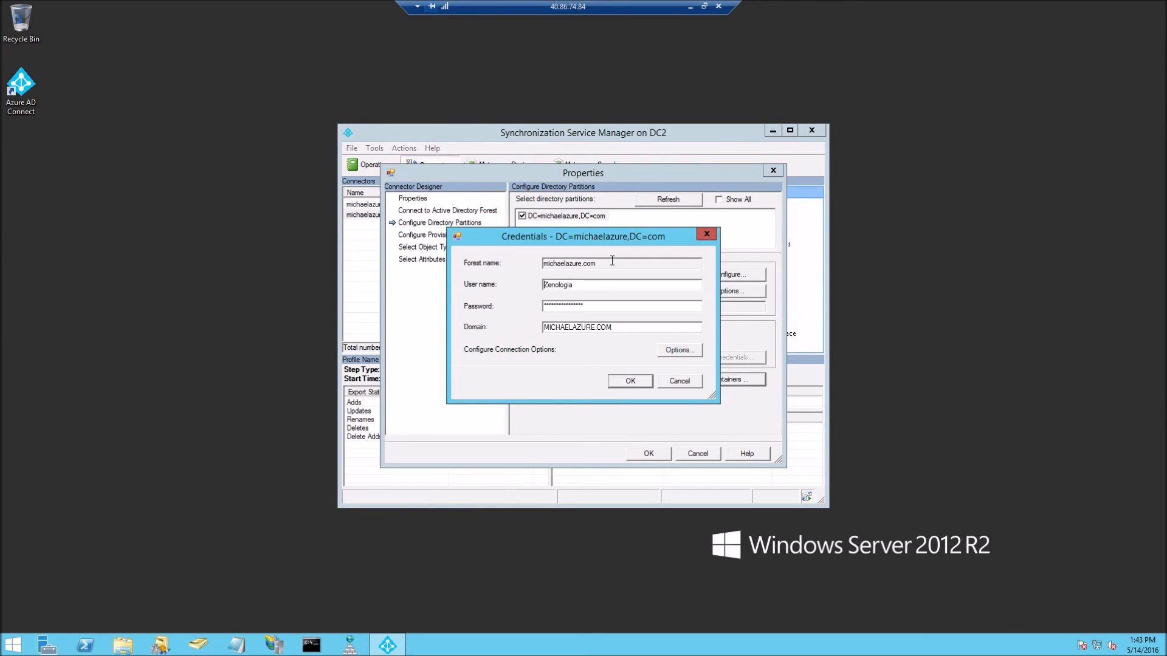
Correct the credentials with the michaelazure\ domain prefix, a new password and retyped user name
type("michaelazure\\")
key("ctrl+a")
type("****************")
left_click(625, 381)
left_click(683, 374)
left_click(628, 285)
left_click_drag(628, 285, 530, 290)
type("Zenologia")
key("Return")
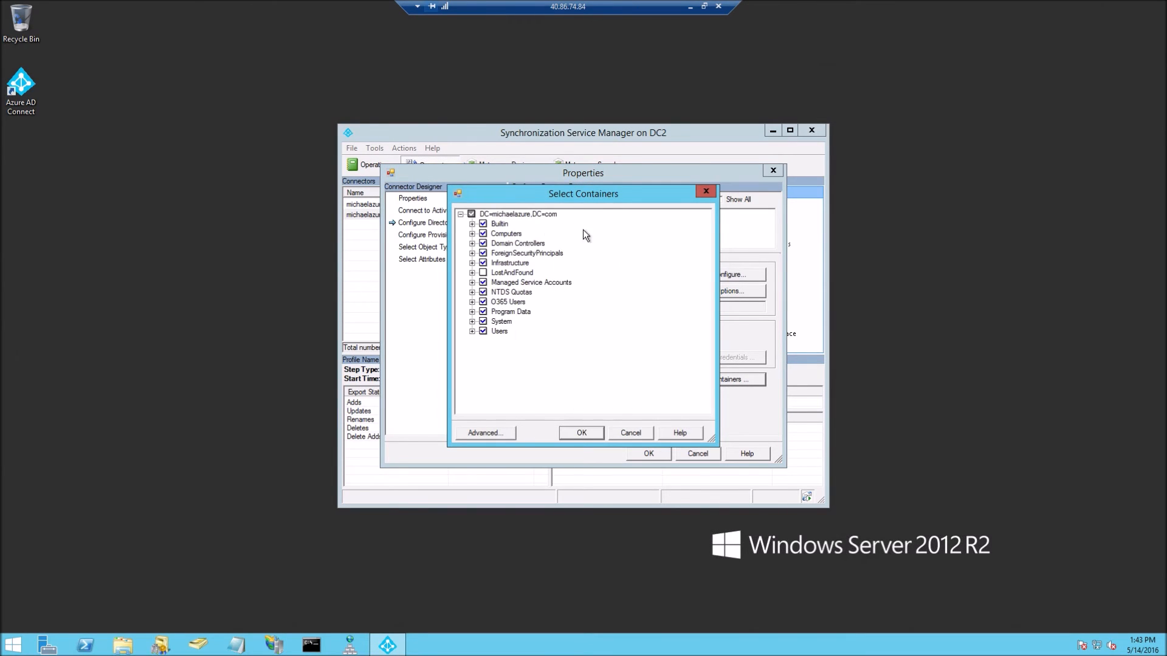
Uncheck all containers except O365 Users for michaelazure.com and save the connector properties
left_click_drag(565, 202, 632, 206)
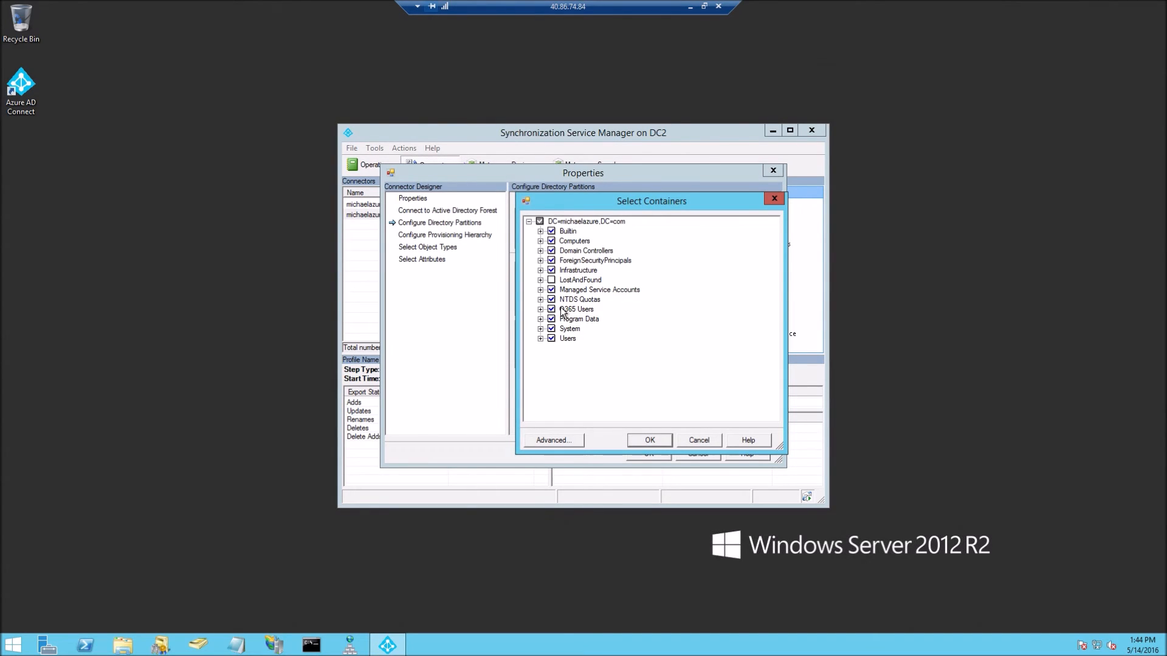
left_click(539, 221)
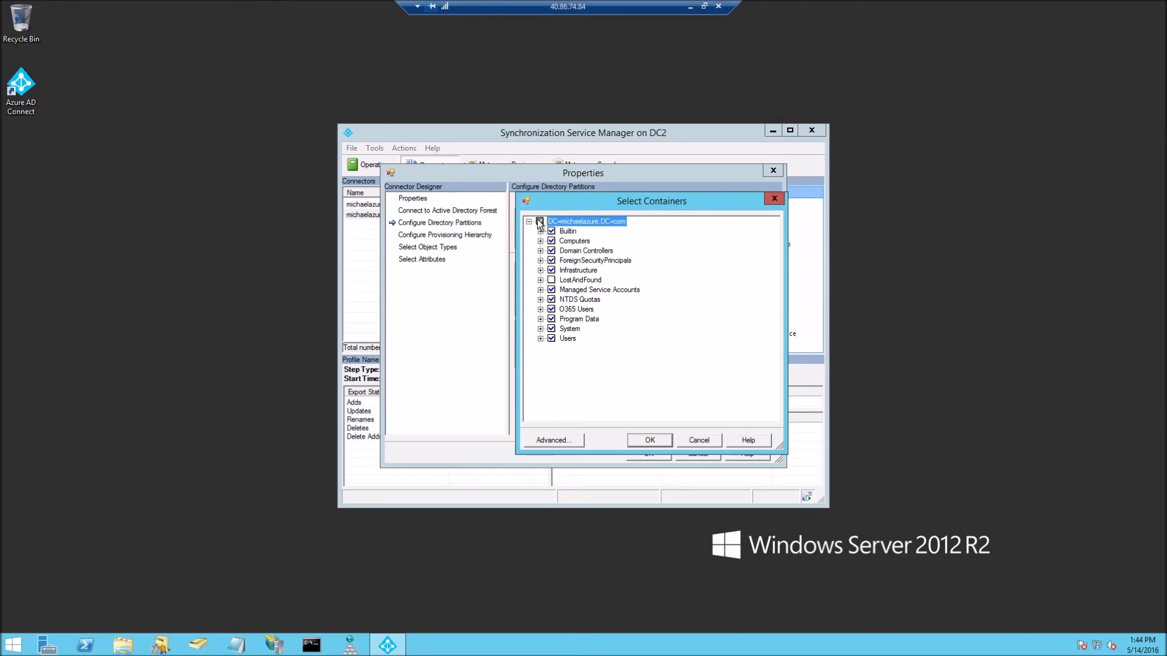
left_click(551, 309)
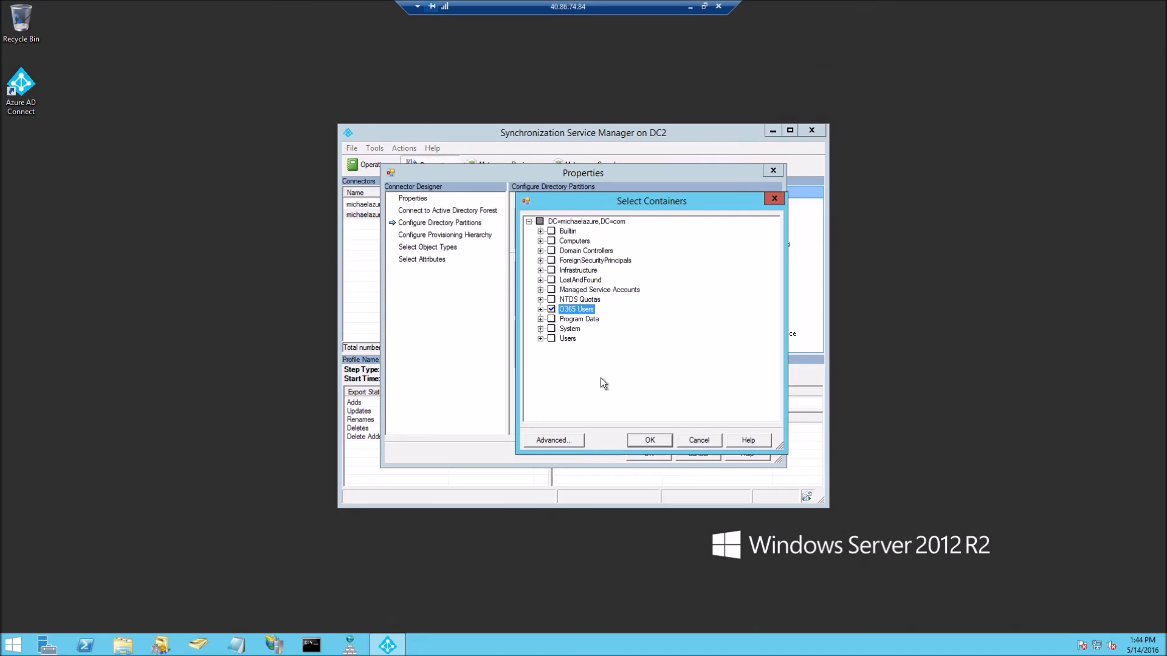
left_click(650, 440)
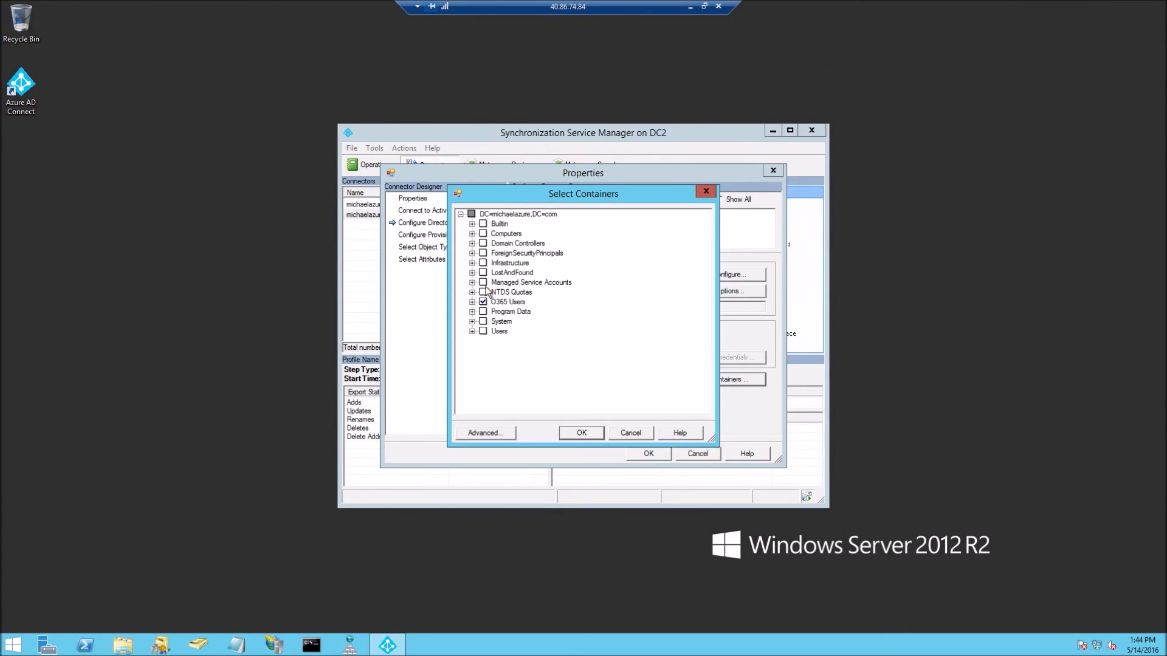
left_click(584, 433)
left_click(648, 453)
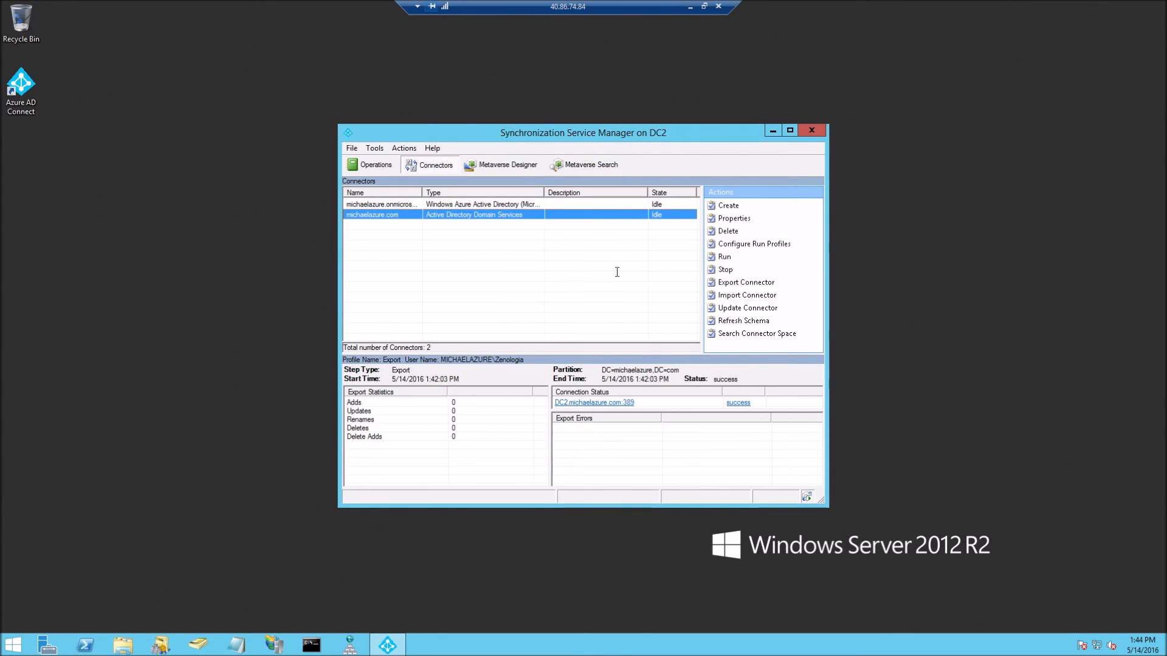
Launch PowerShell as administrator and run Import-Module ADSync
left_click(374, 167)
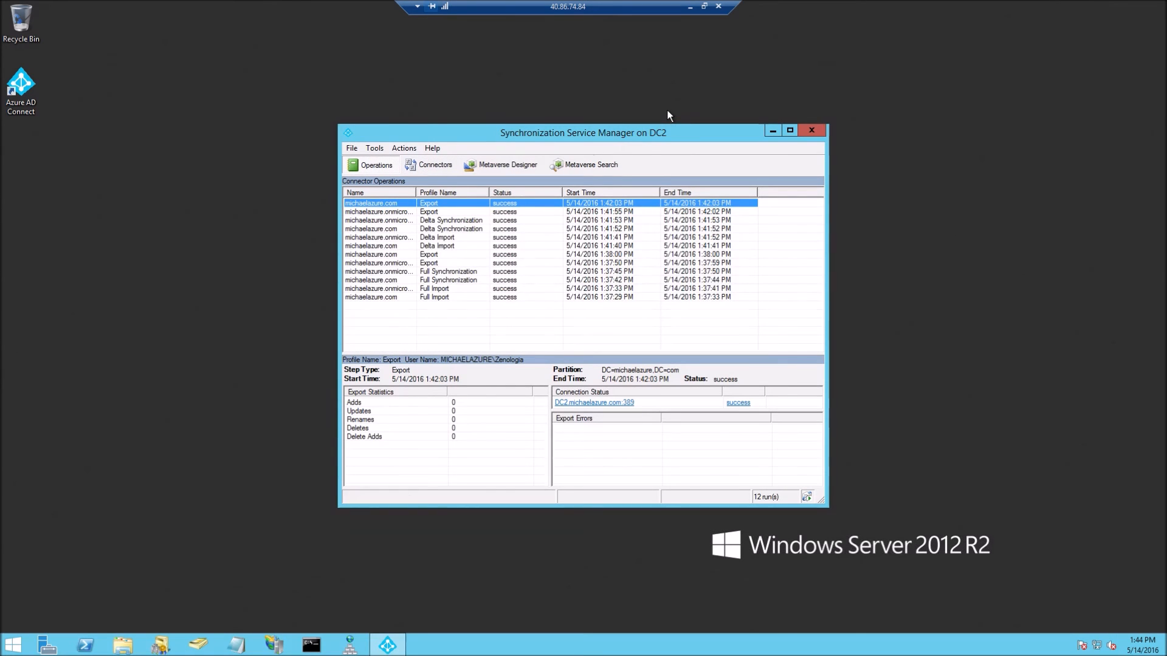
left_click(208, 468)
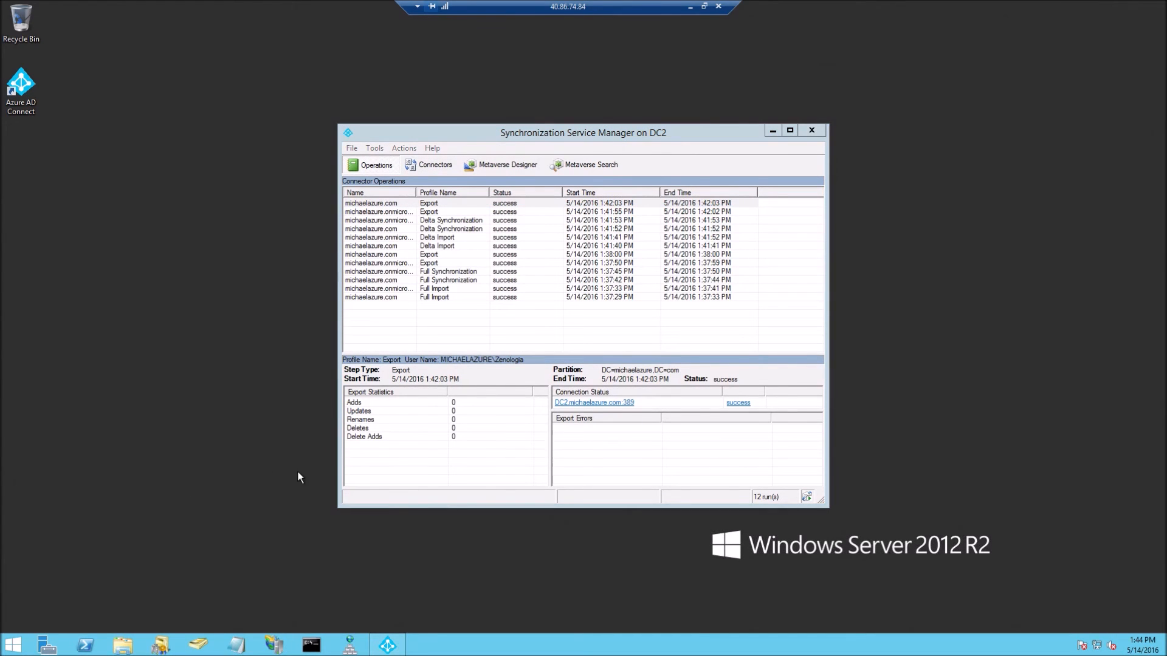
right_click(85, 645)
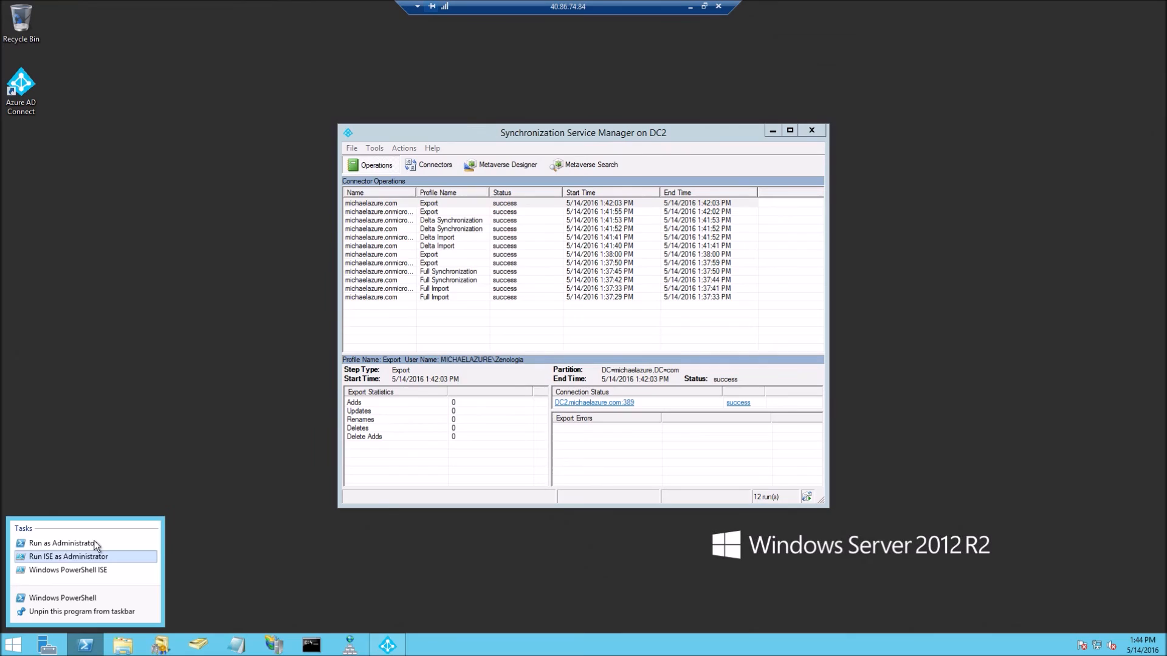
left_click(93, 540)
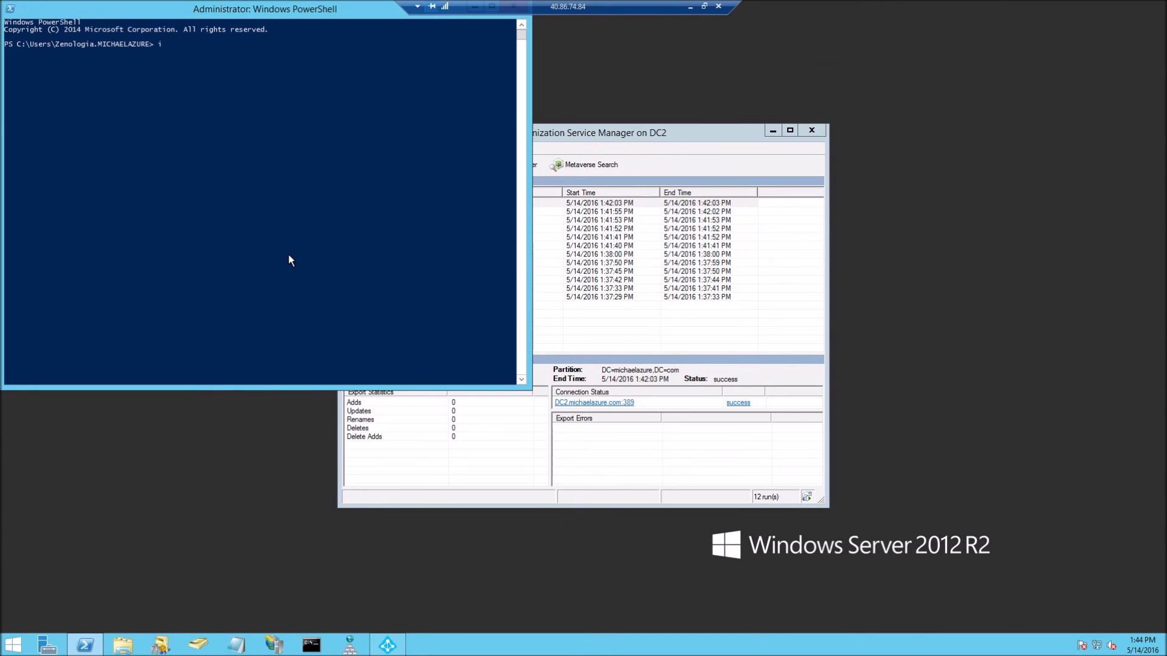
type("import-module")
key("Tab")
type("adsync")
key("Tab")
key("Return")
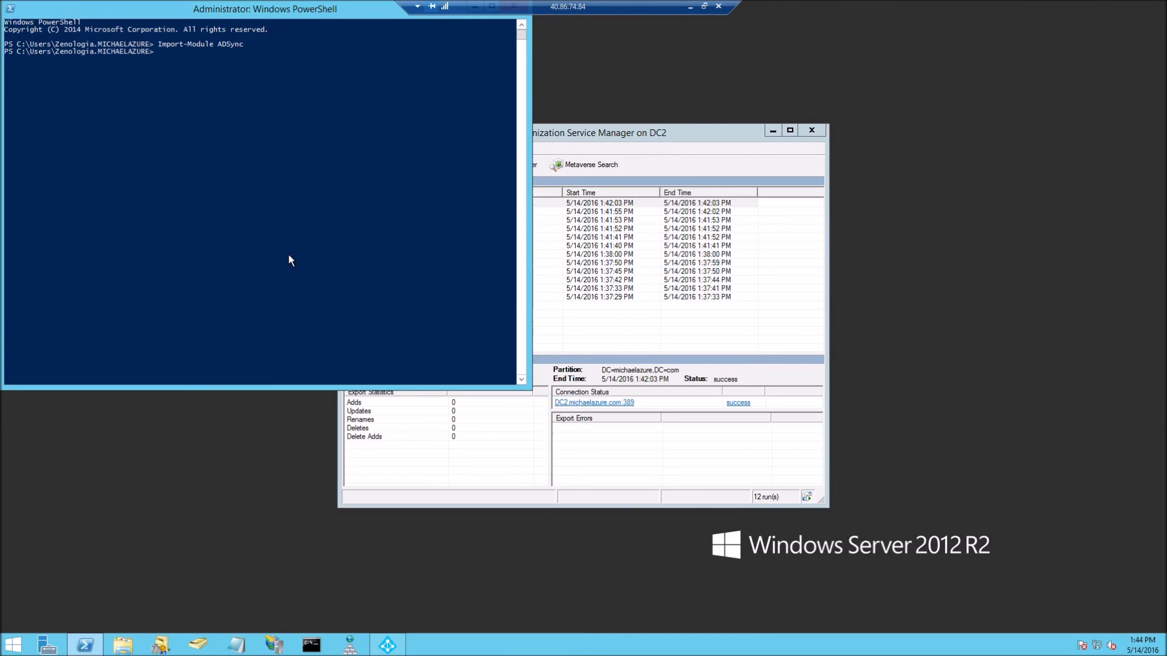
Run Start-ADSyncSyncCycle -PolicyType initial and watch the new runs in the sync manager
type("start-adsyncsy")
key("Tab")
type("-po")
key("Tab")
type("initial")
key("Return")
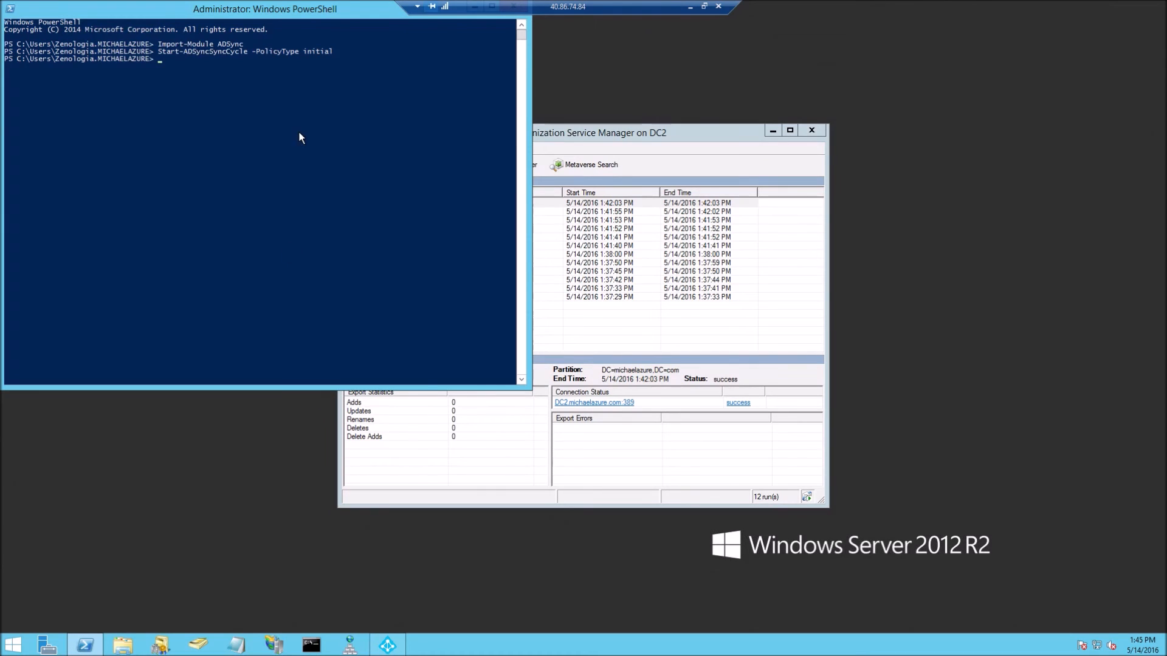
left_click_drag(632, 134, 856, 97)
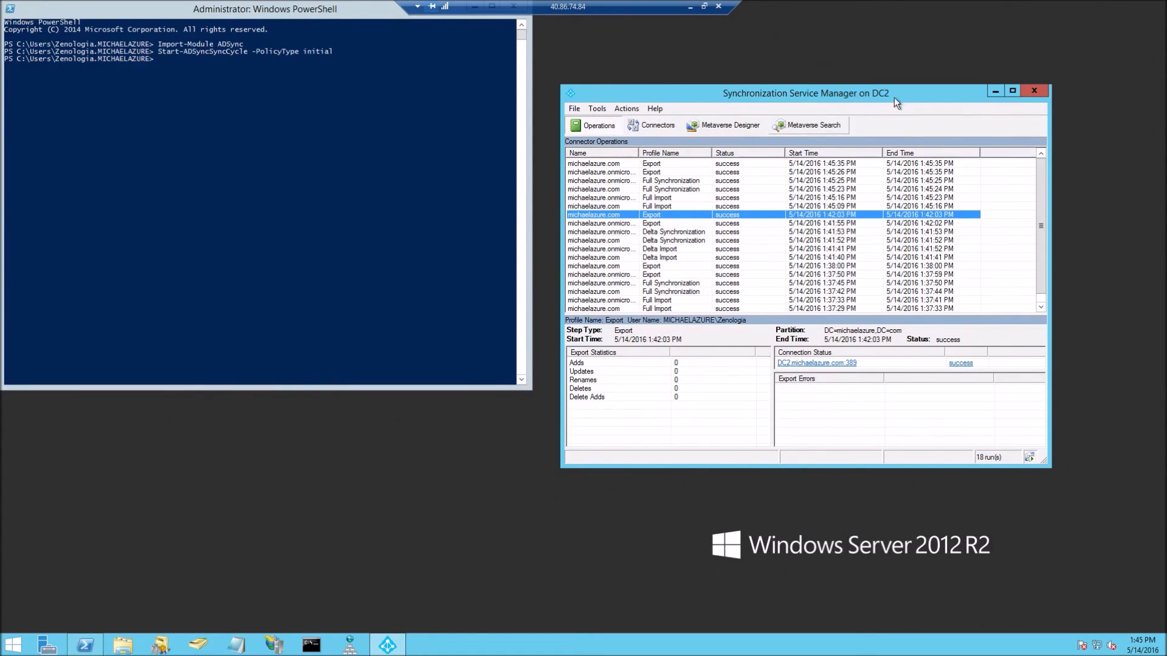
left_click(1034, 91)
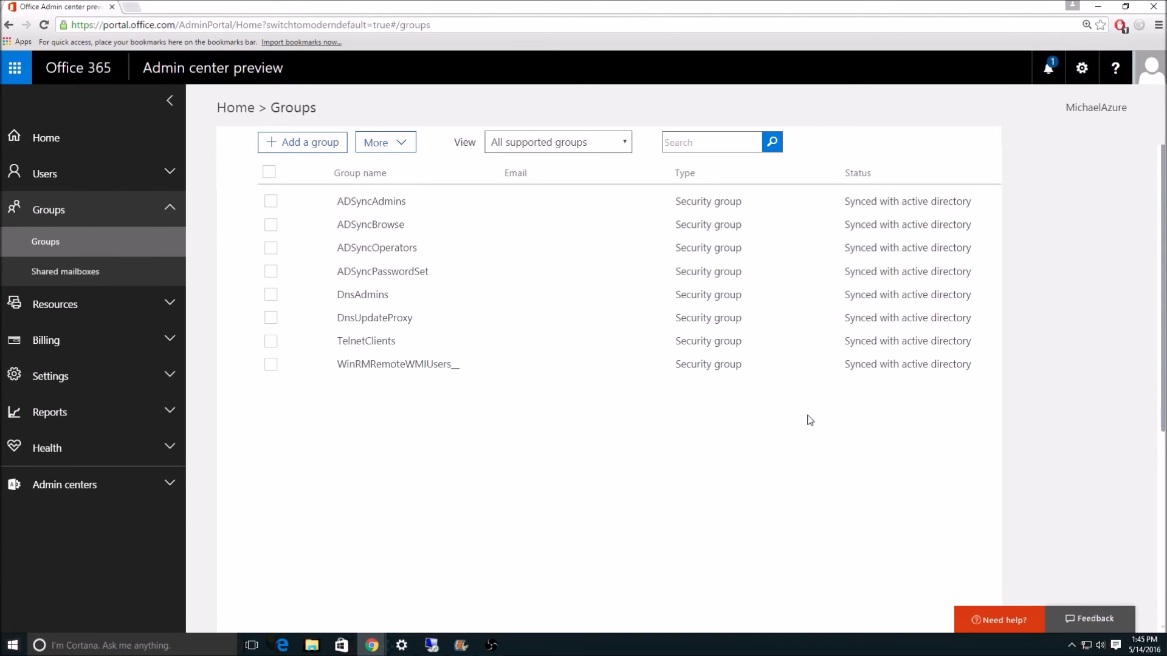
Browse Active users, Groups and Deleted users, ending on Active users with two AD-synced accounts
left_click(85, 209)
left_click(95, 179)
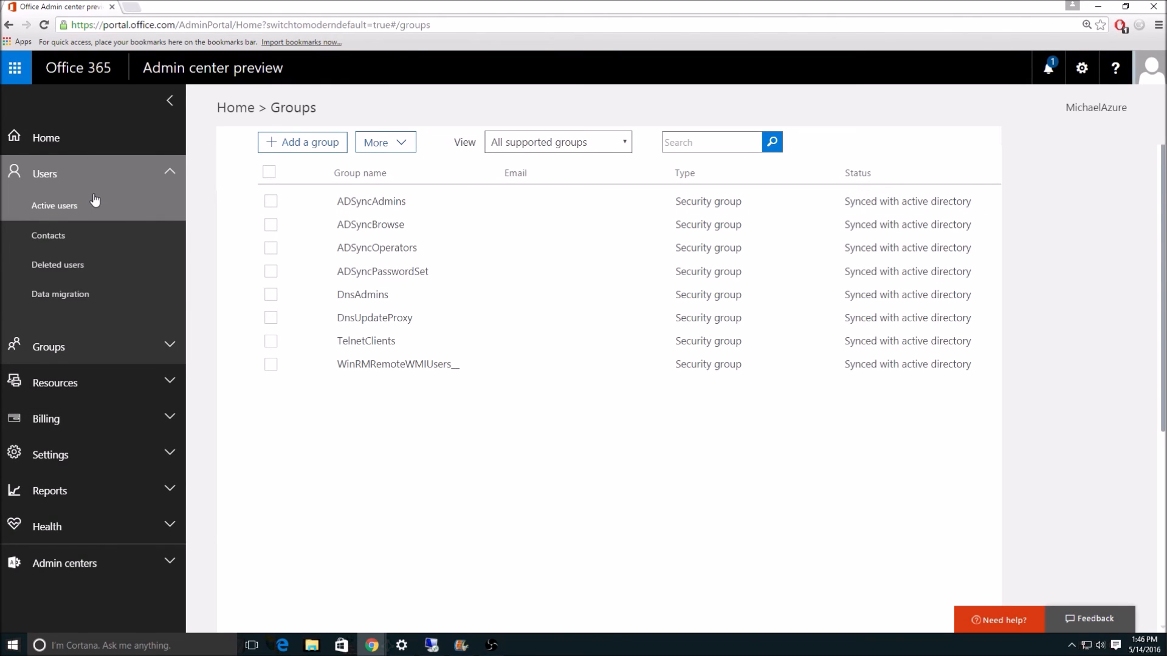
left_click(94, 202)
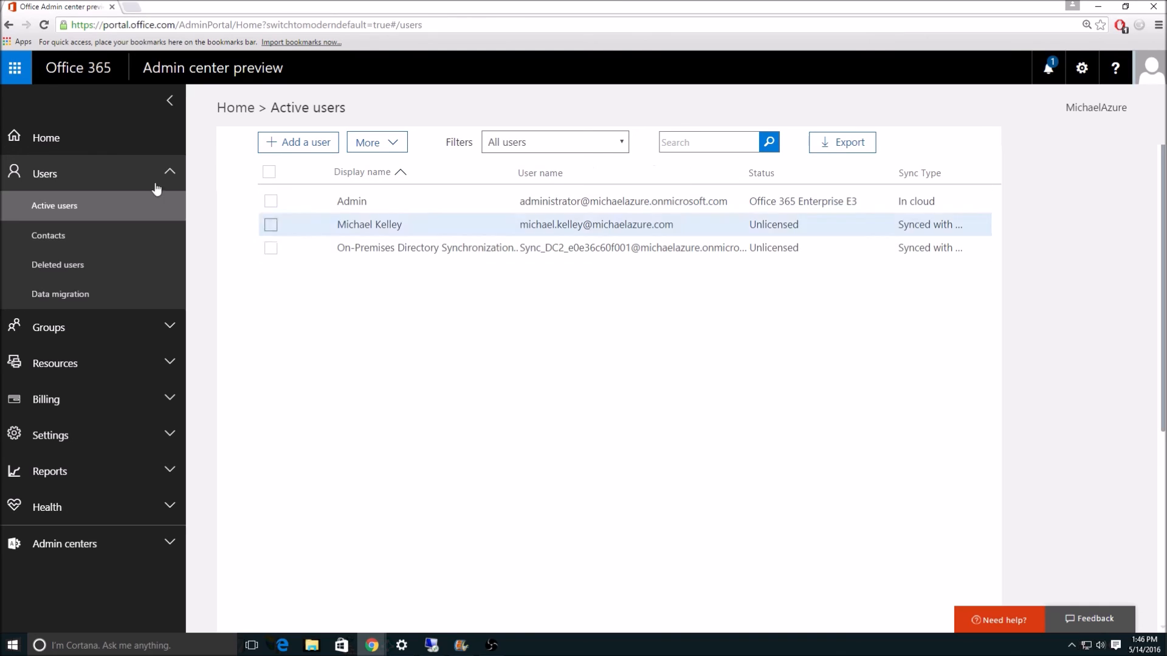
left_click(108, 327)
left_click(98, 358)
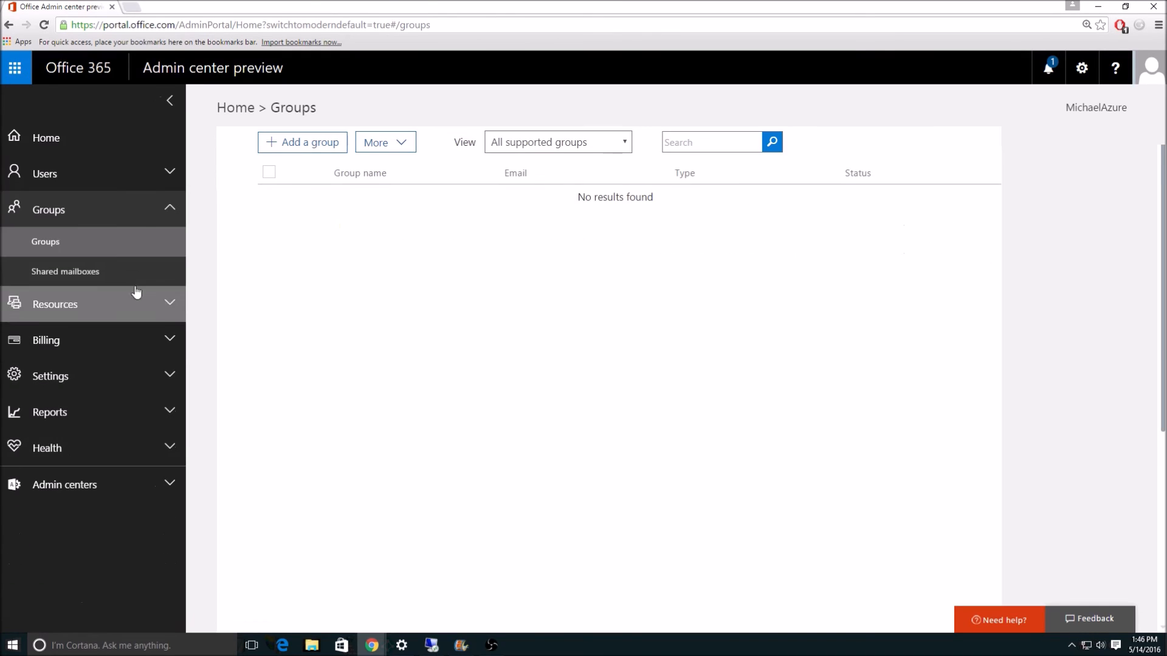
left_click(121, 183)
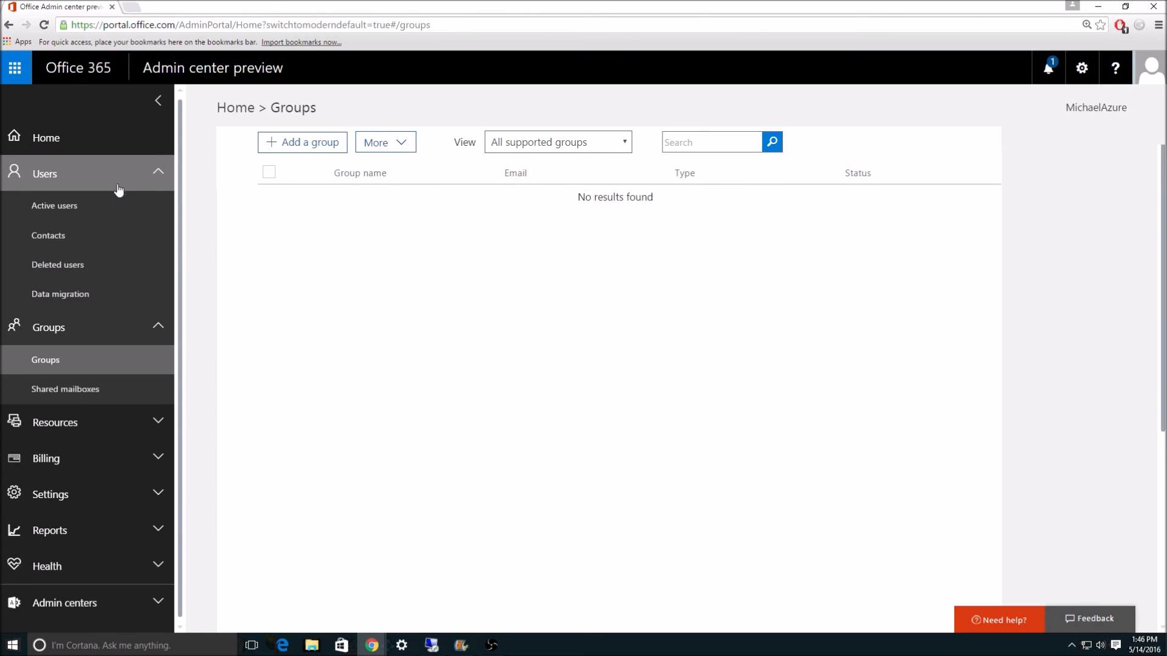
left_click(97, 270)
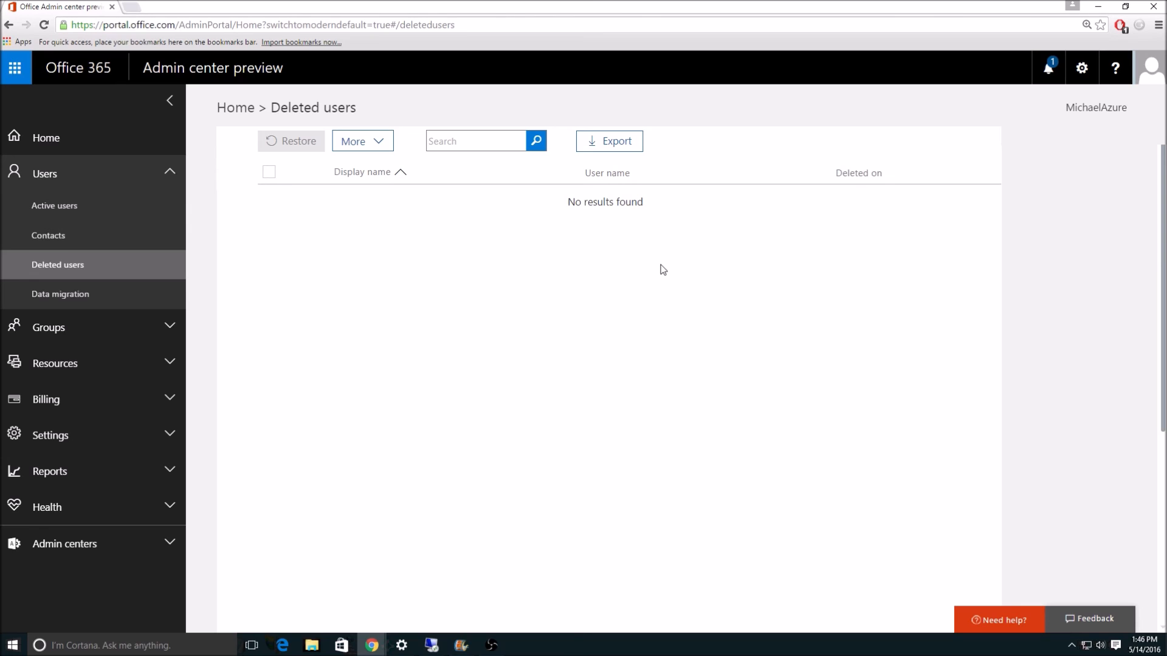
left_click(87, 216)
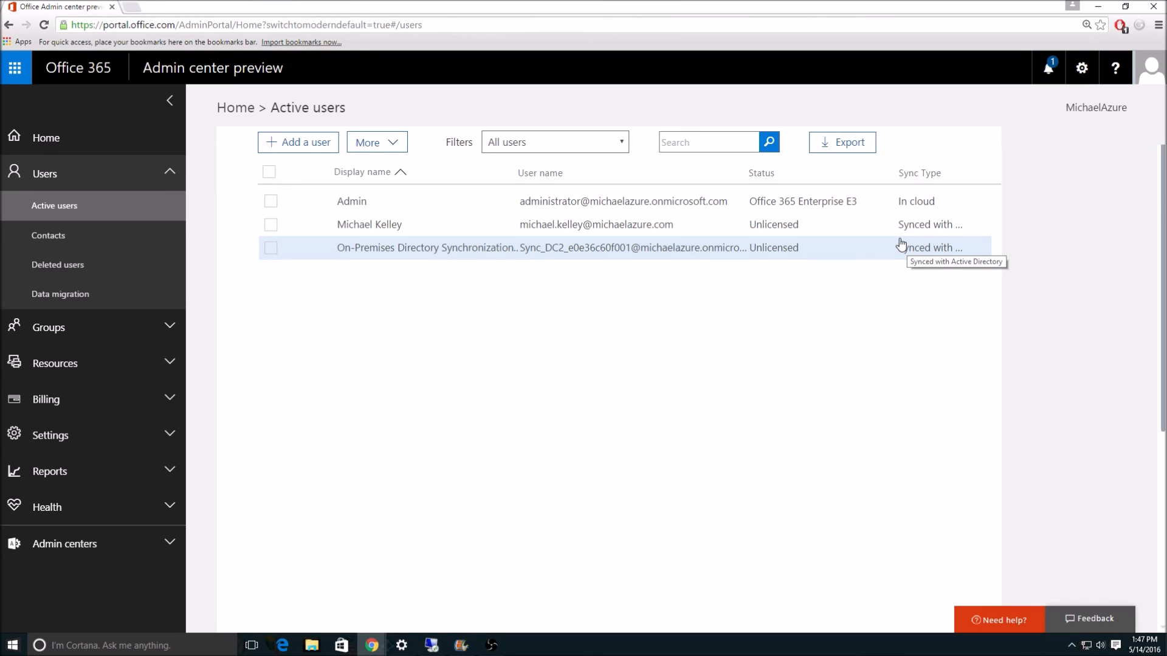
Open Directory Sync Status via More > Directory synchronization, showing sync enabled with no errors
key("alt+Tab")
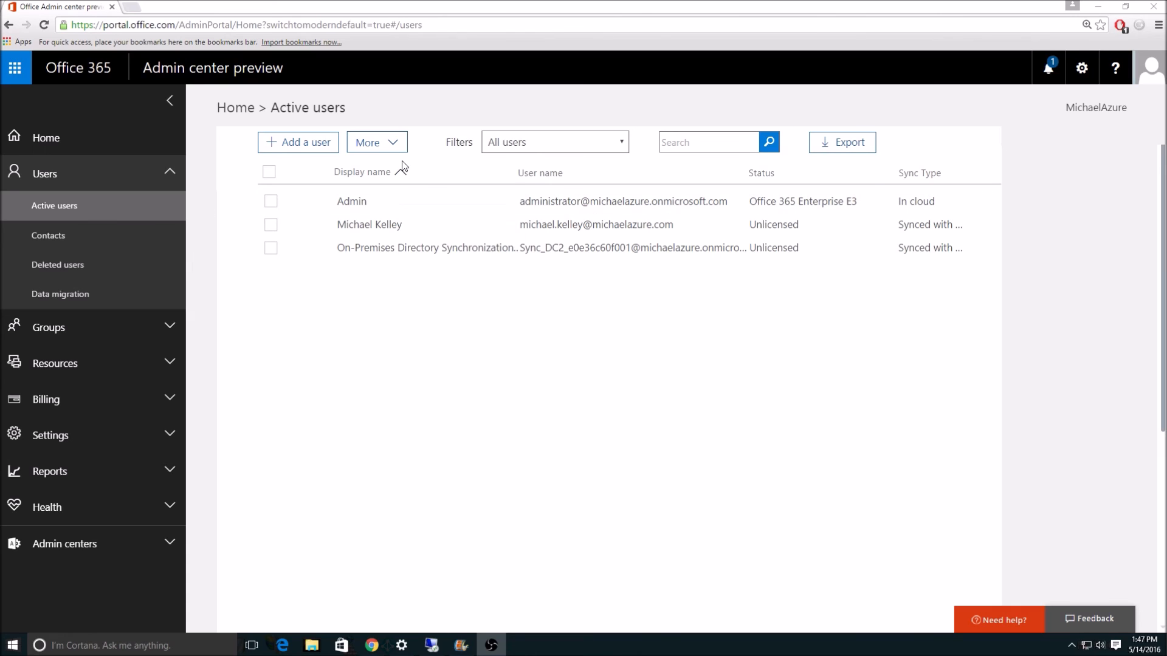
left_click(390, 144)
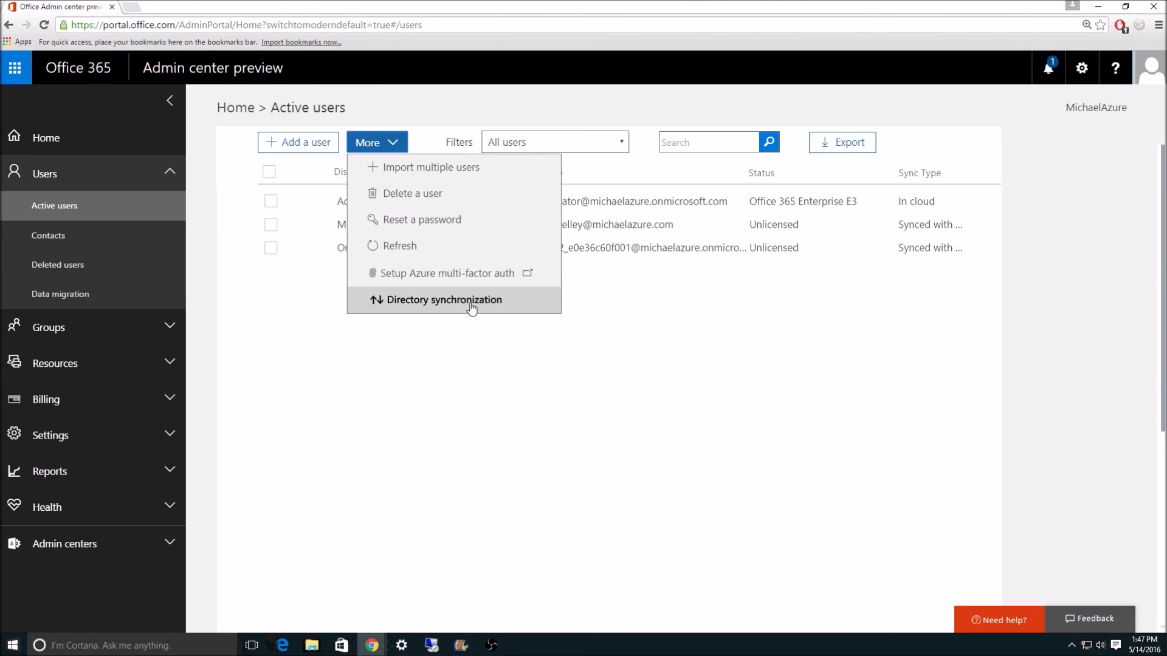
left_click(471, 307)
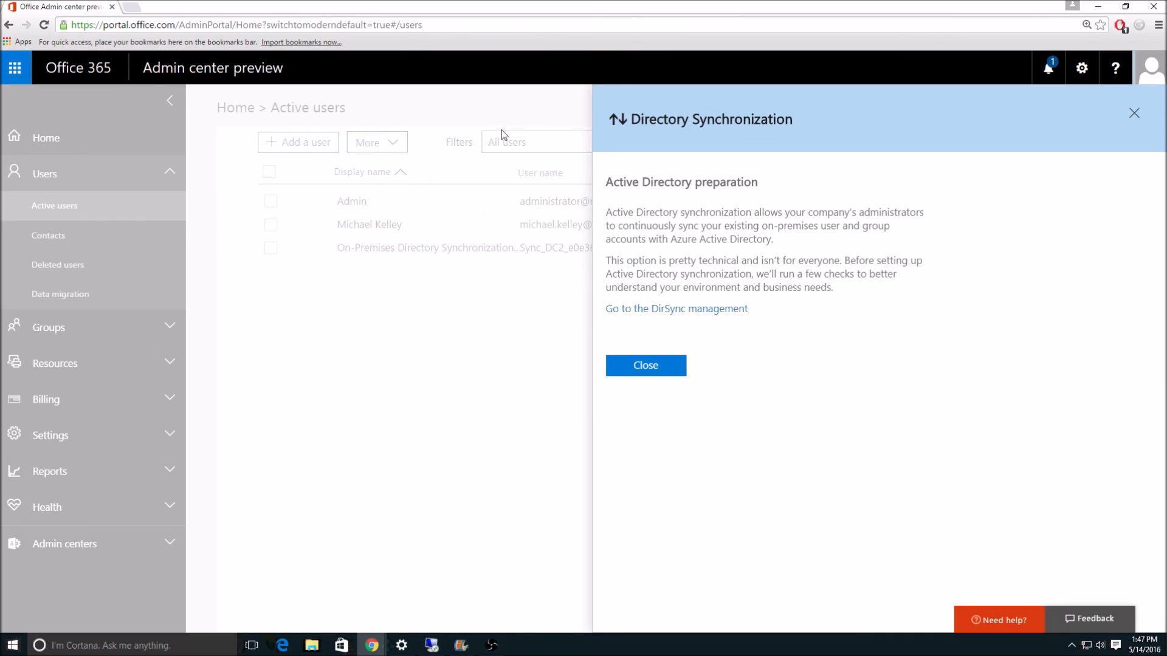
left_click(675, 366)
left_click(370, 149)
left_click(489, 299)
left_click(685, 310)
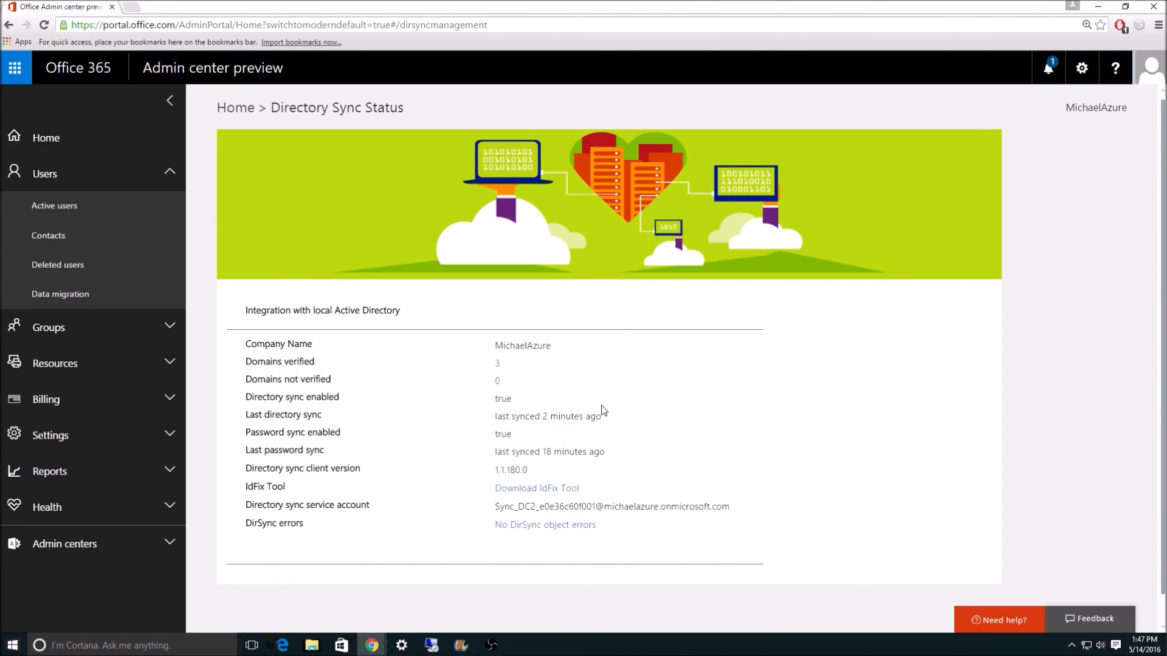
scroll(587, 481, "down", 1)
scroll(581, 451, "up", 1)
scroll(845, 372, "down", 1)
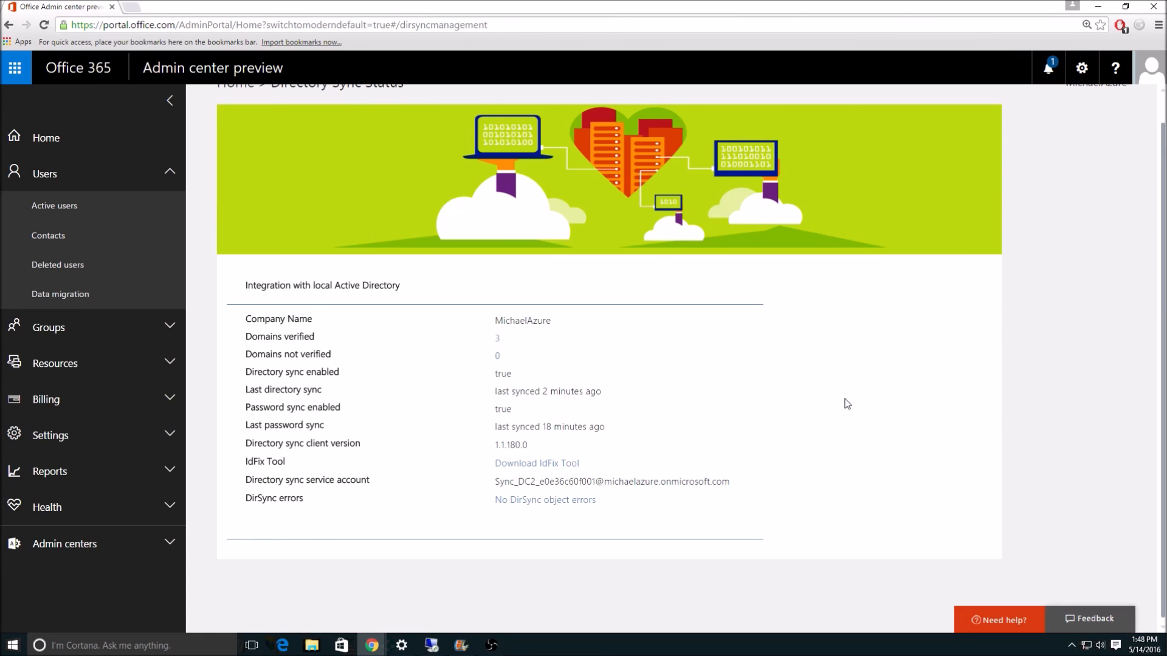
scroll(629, 465, "up", 1)
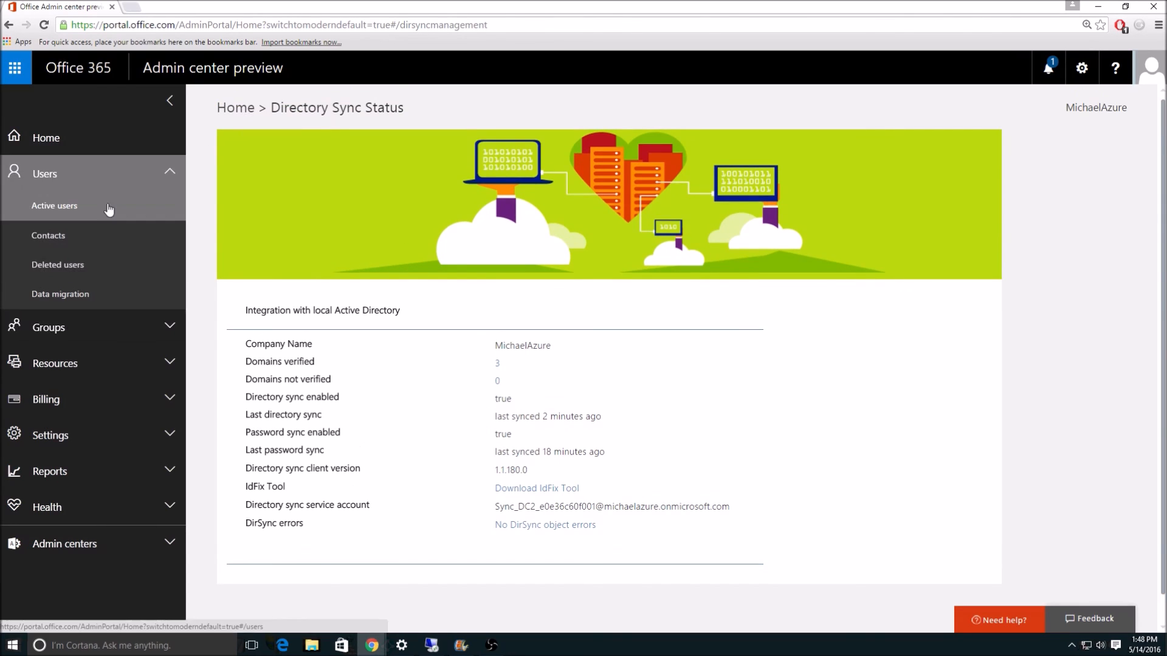